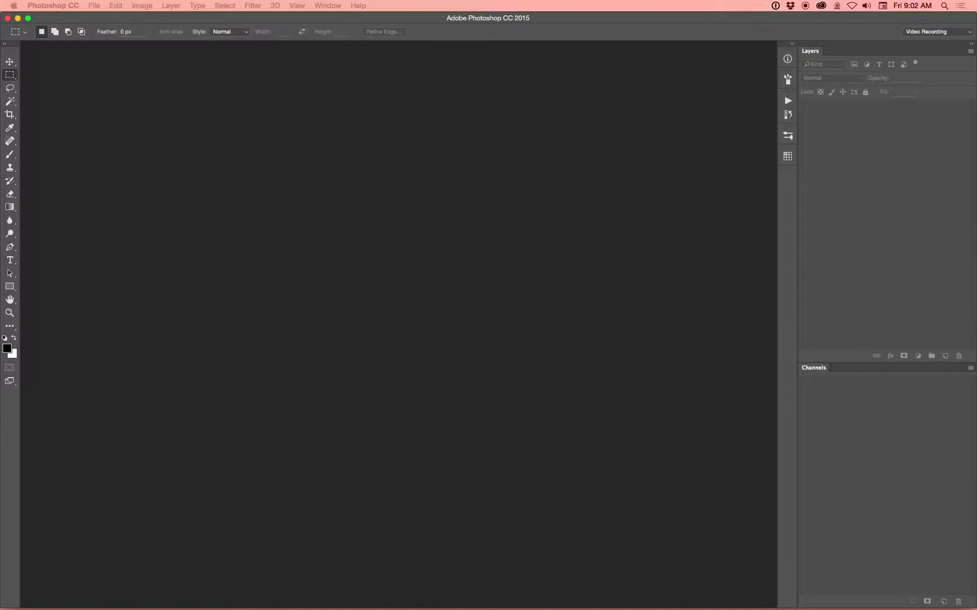
Drag Forest Faire Index Example 2.ai from the Index folder onto Photoshop to bring up its Import PDF settings.
{"action": "left_click_drag", "start_coordinate": [625, 125], "coordinate": [490, 201]}
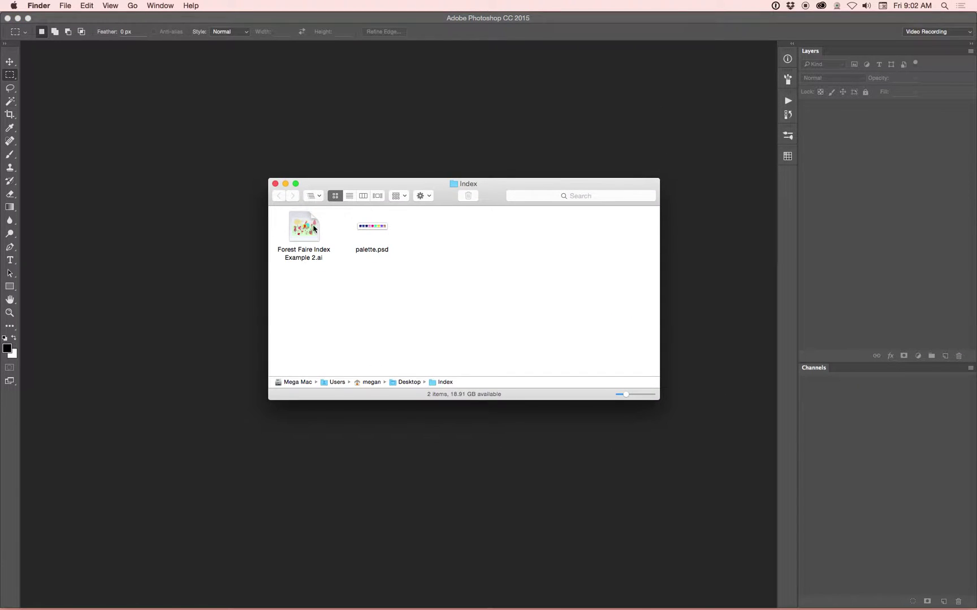
{"action": "left_click_drag", "start_coordinate": [303, 228], "coordinate": [354, 601]}
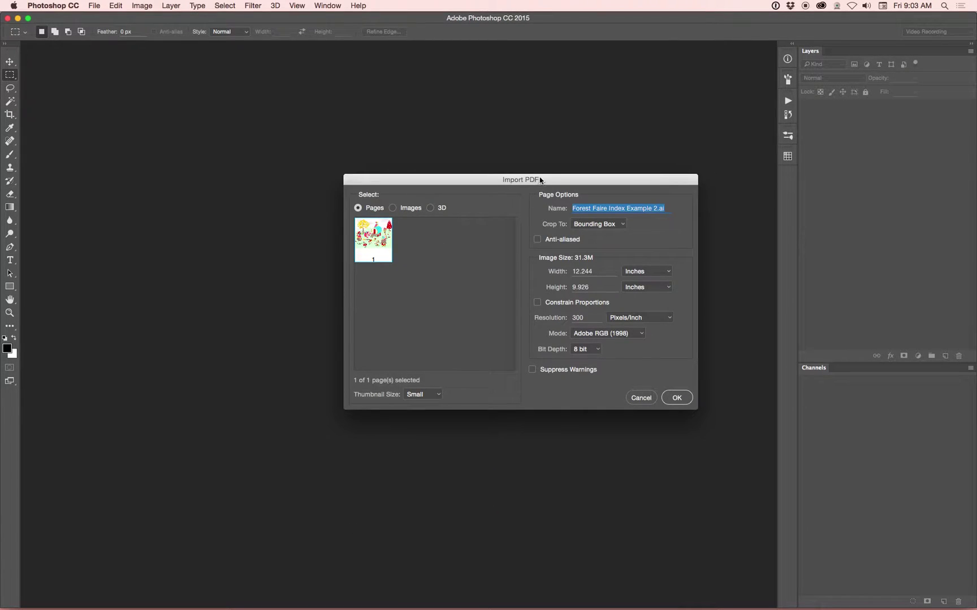
Import the artwork at 300 Pixels/Inch with Anti-aliased left off.
{"action": "left_click", "coordinate": [521, 221]}
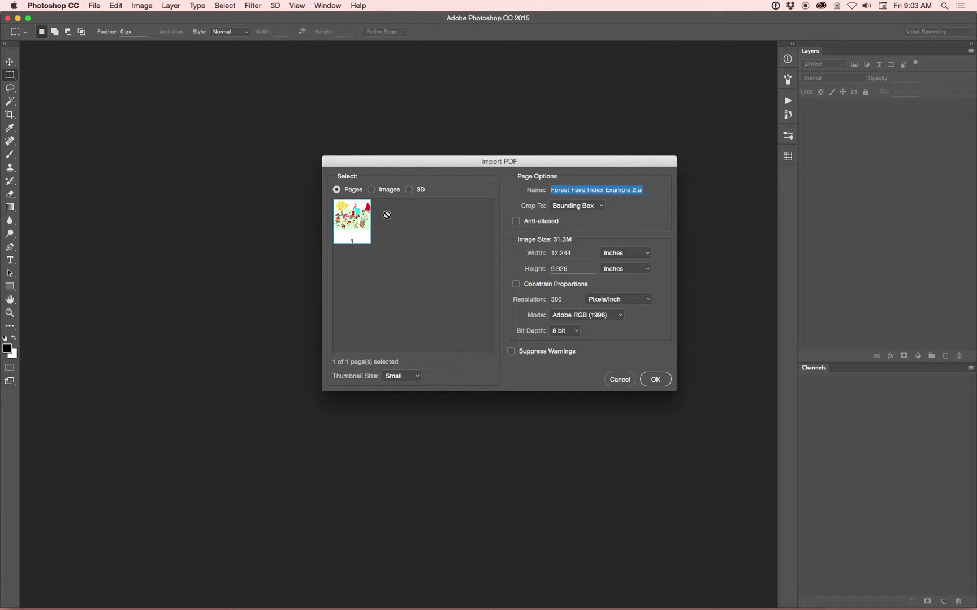
{"action": "left_click", "coordinate": [517, 222]}
{"action": "left_click", "coordinate": [526, 224]}
{"action": "left_click", "coordinate": [655, 379]}
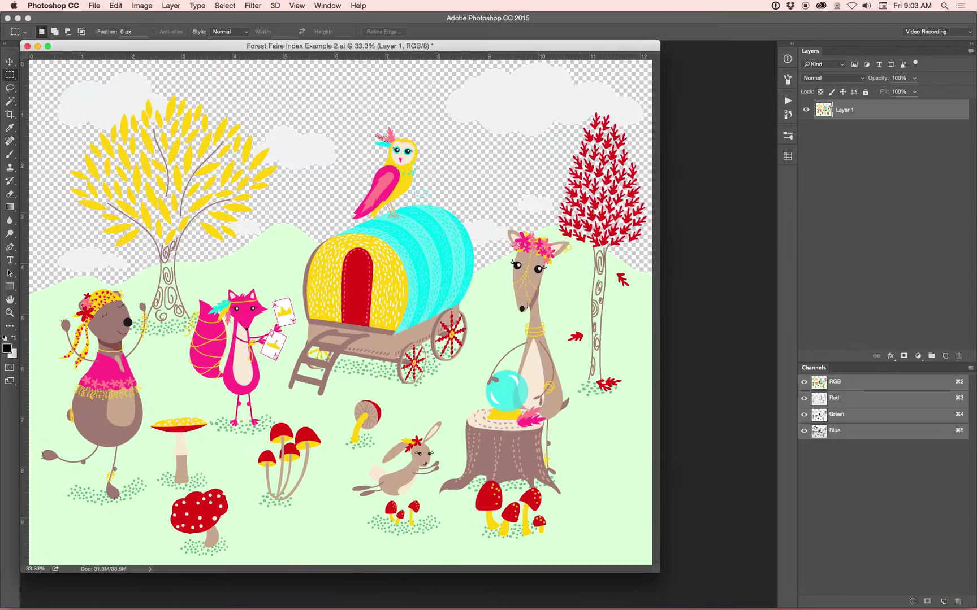
Convert the document to CMYK Color, accepting the U.S. Web Coated (SWOP) v2 profile.
{"action": "left_click_drag", "start_coordinate": [438, 50], "coordinate": [532, 55]}
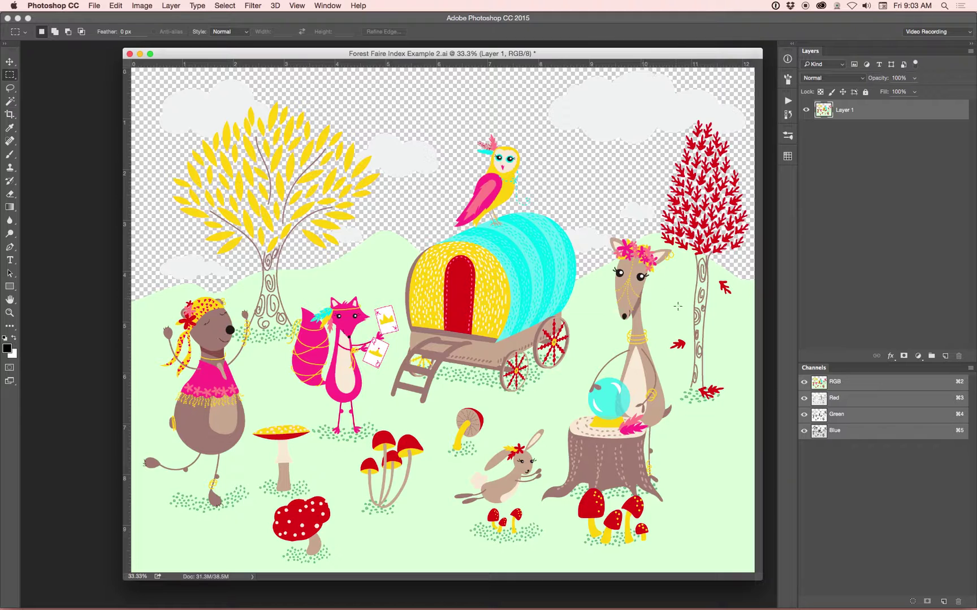
{"action": "left_click_drag", "start_coordinate": [450, 52], "coordinate": [449, 50]}
{"action": "left_click", "coordinate": [150, 5]}
{"action": "left_click", "coordinate": [370, 193]}
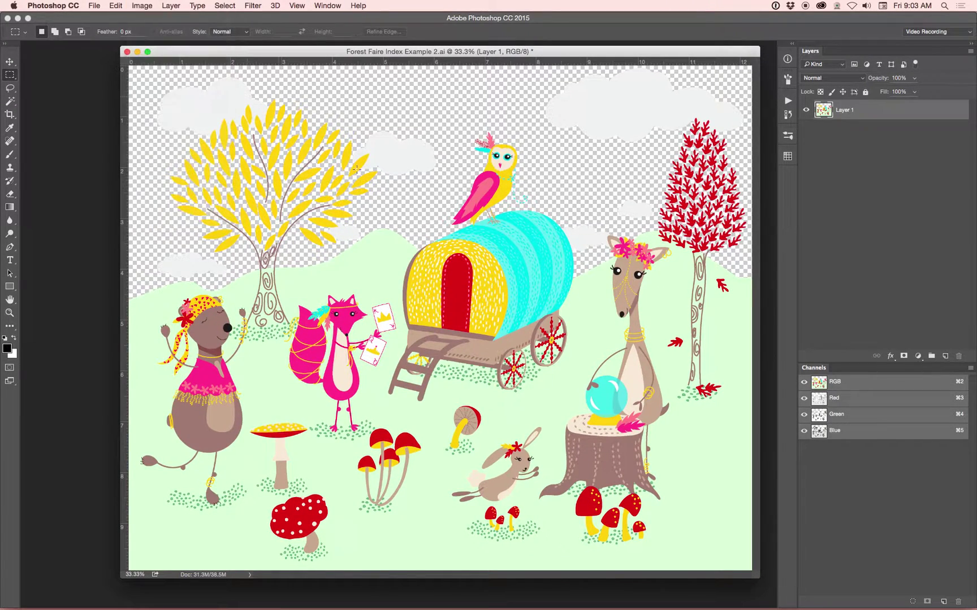
{"action": "left_click", "coordinate": [151, 4]}
{"action": "mouse_move", "coordinate": [148, 22]}
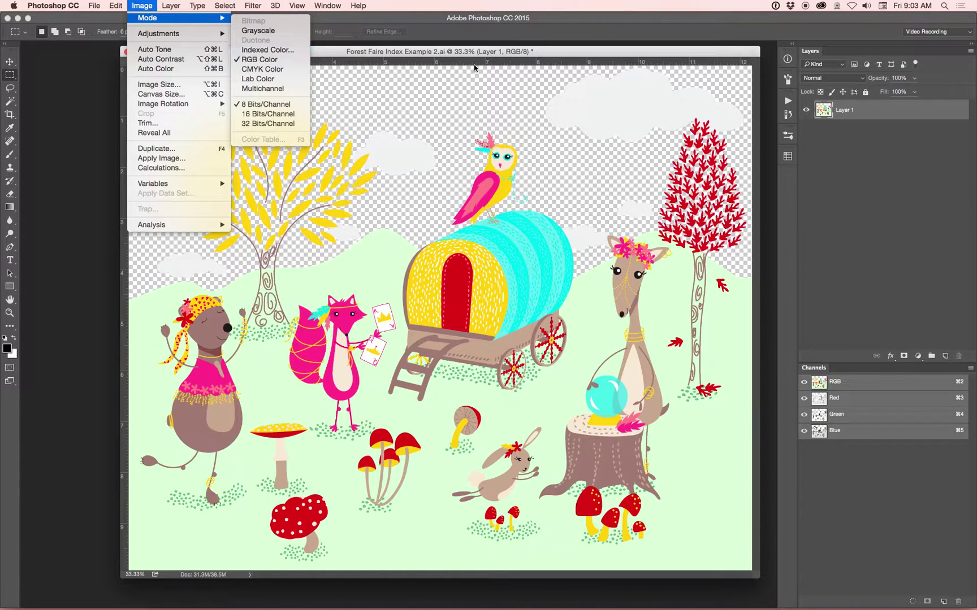
{"action": "left_click", "coordinate": [273, 70]}
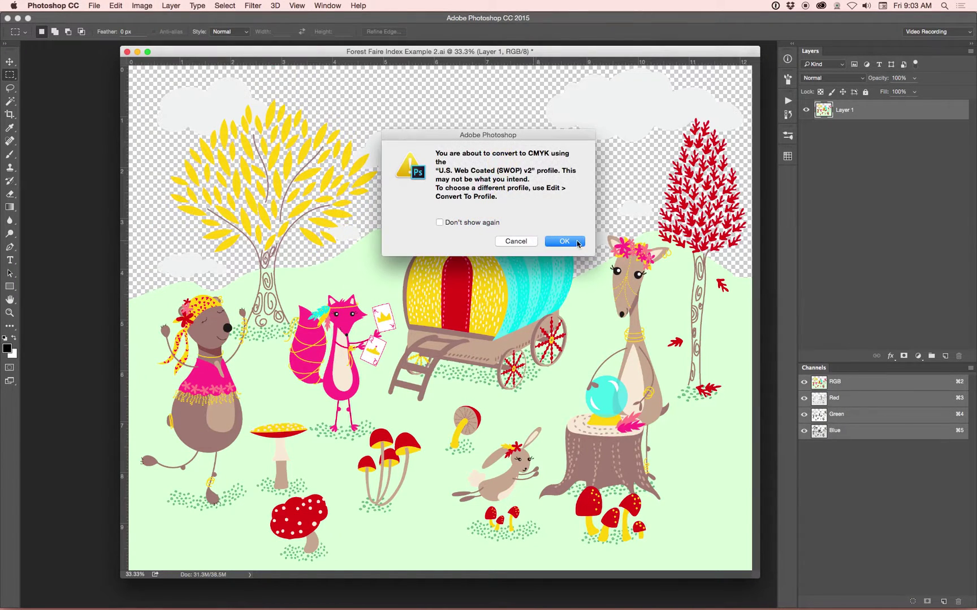
{"action": "left_click", "coordinate": [580, 245]}
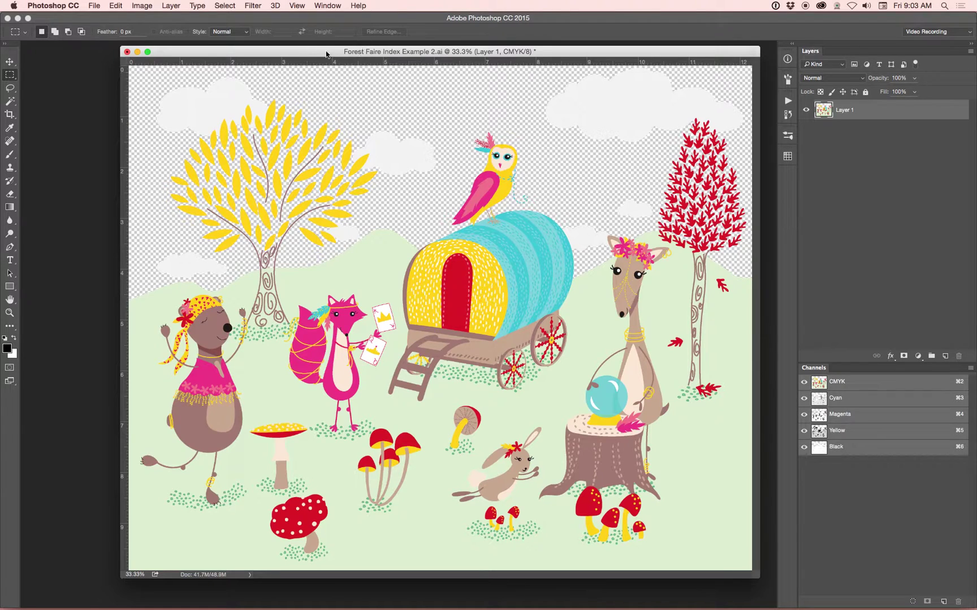
Convert the document back to RGB Color.
{"action": "left_click_drag", "start_coordinate": [543, 51], "coordinate": [559, 50]}
{"action": "left_click", "coordinate": [142, 6]}
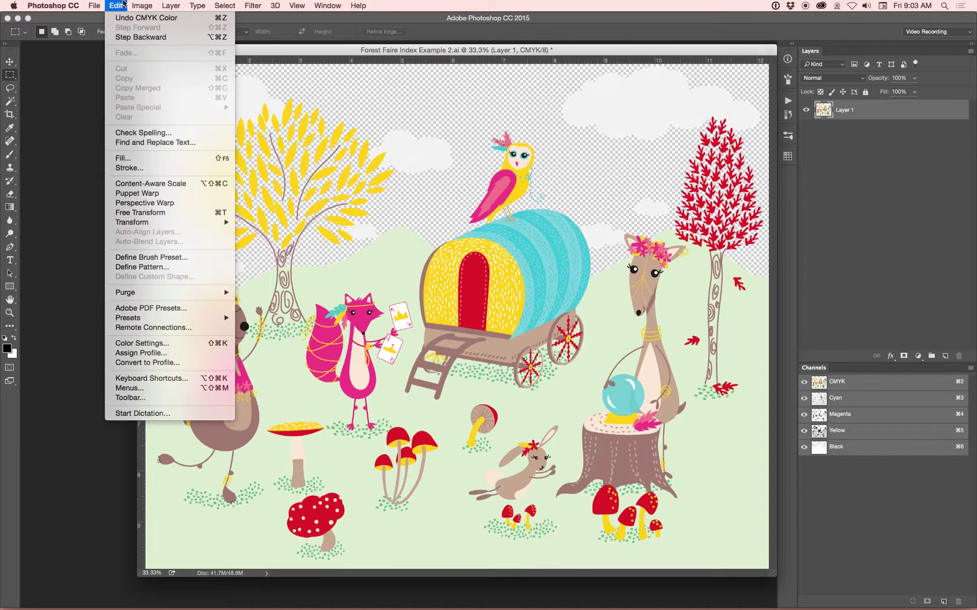
{"action": "mouse_move", "coordinate": [138, 19]}
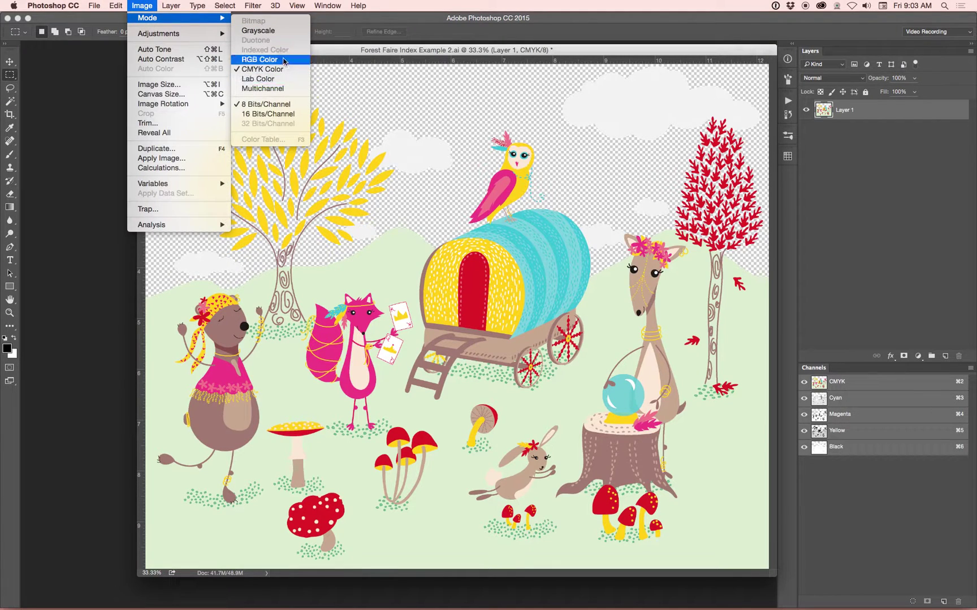
{"action": "left_click", "coordinate": [259, 60]}
{"action": "left_click", "coordinate": [146, 6]}
In Indexed Color, review the Dither, Matte and Palette choices, leaving Dither and Matte at None.
{"action": "mouse_move", "coordinate": [150, 22]}
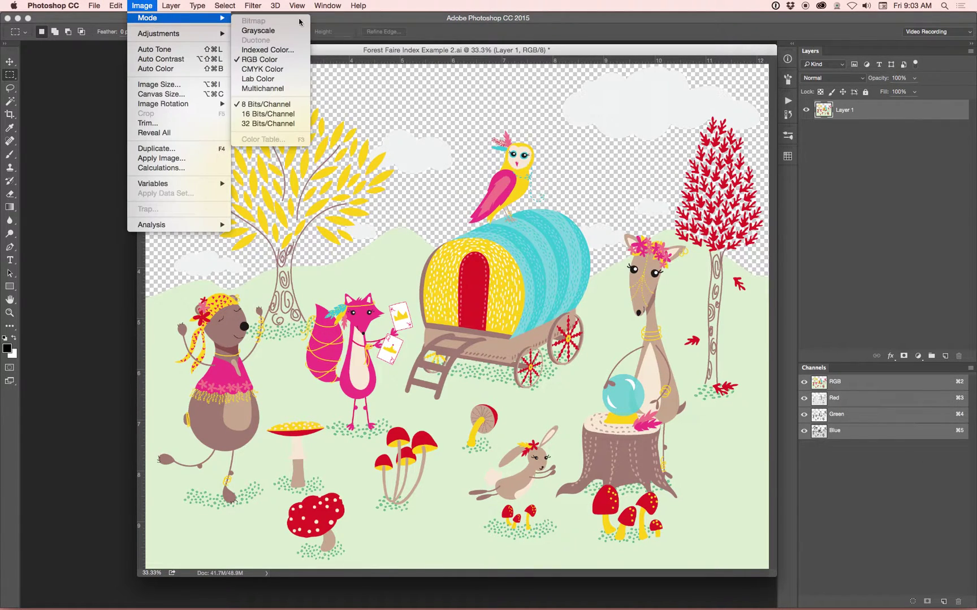
{"action": "left_click", "coordinate": [297, 50]}
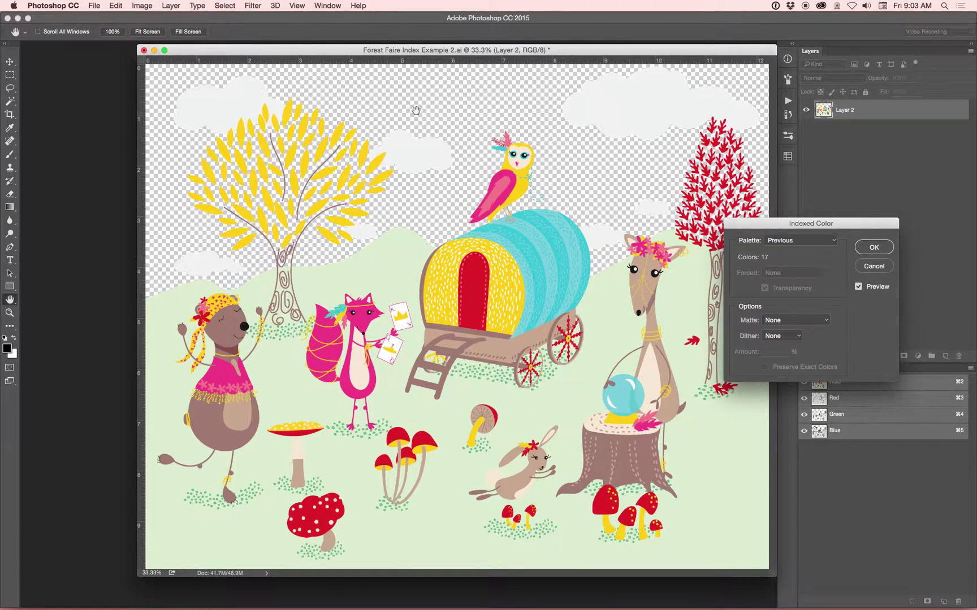
{"action": "left_click_drag", "start_coordinate": [770, 223], "coordinate": [181, 299]}
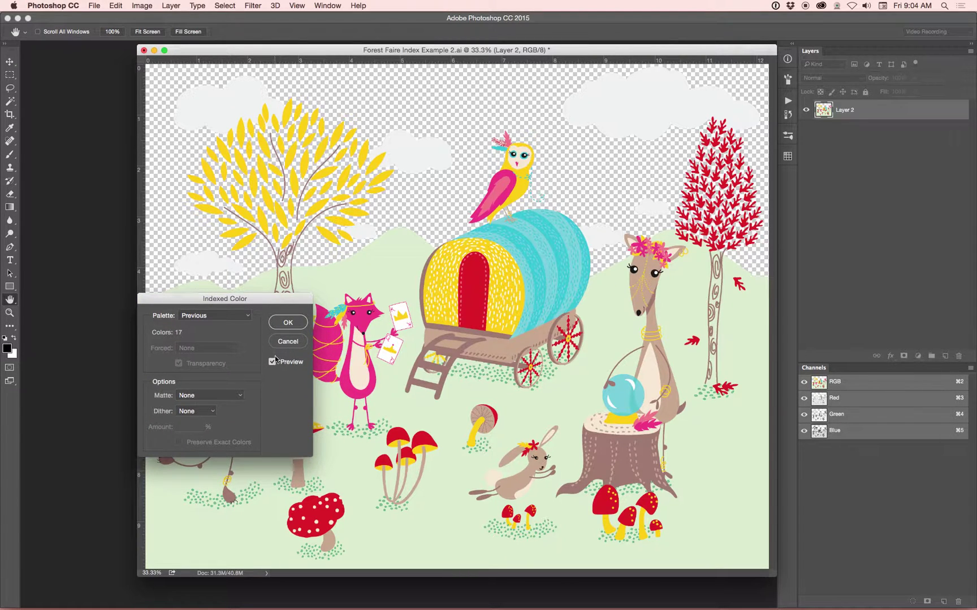
{"action": "left_click_drag", "start_coordinate": [250, 304], "coordinate": [642, 295]}
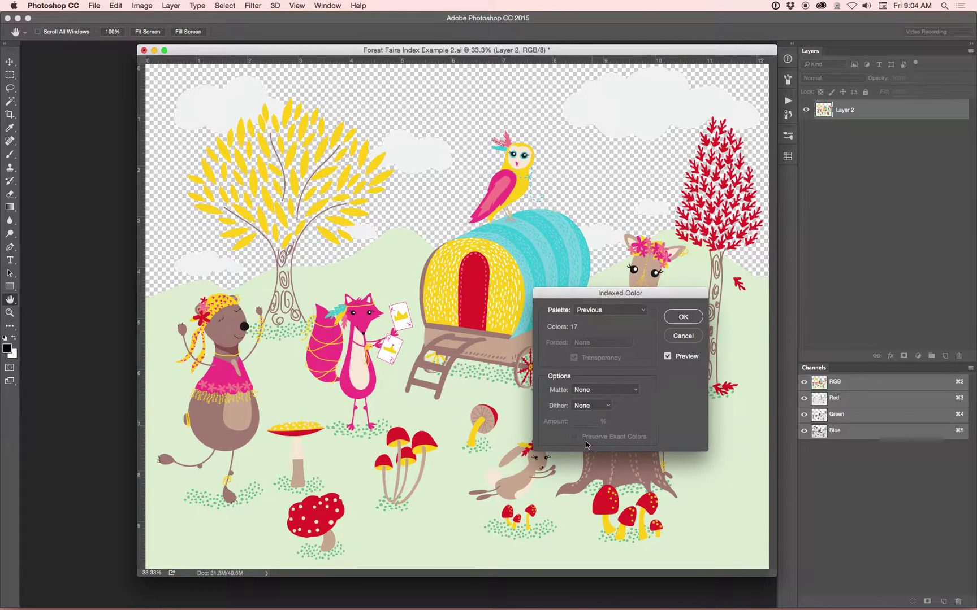
{"action": "left_click", "coordinate": [603, 407]}
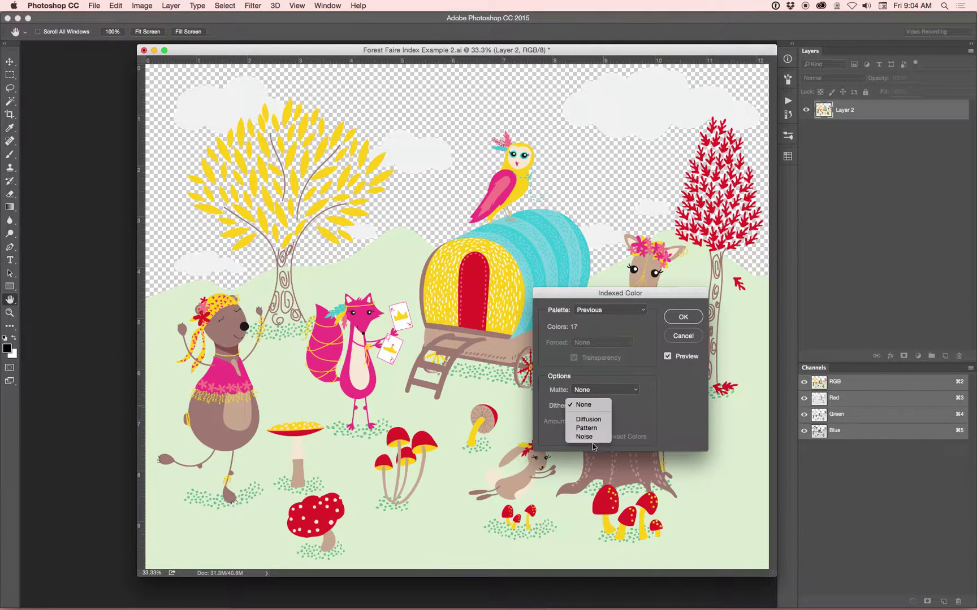
{"action": "left_click", "coordinate": [598, 407]}
{"action": "left_click", "coordinate": [603, 390]}
{"action": "left_click", "coordinate": [585, 387]}
{"action": "left_click", "coordinate": [575, 313]}
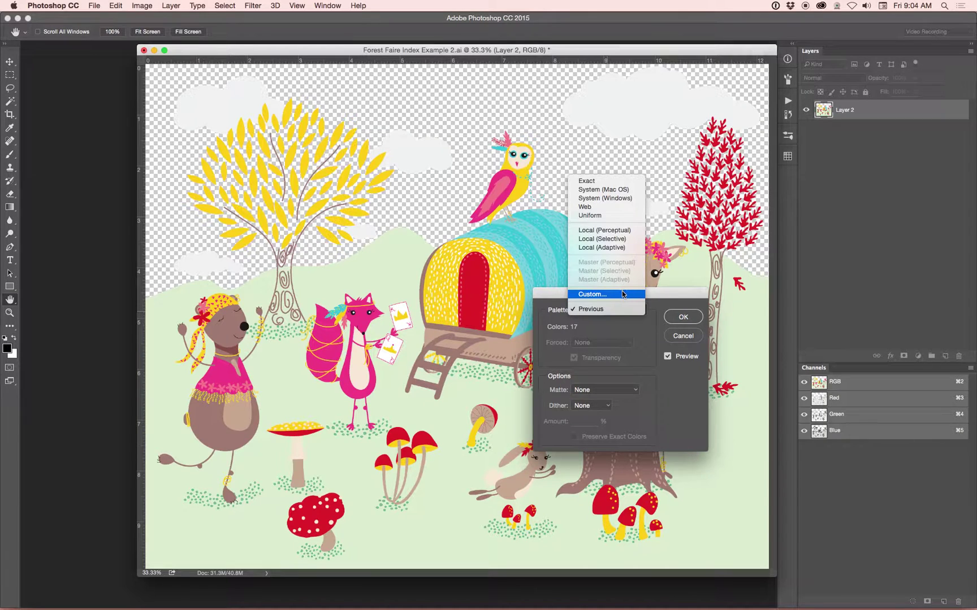
{"action": "left_click", "coordinate": [691, 337]}
Cancel Indexed Color and inspect the Index Color action's steps in the Actions panel.
{"action": "left_click", "coordinate": [686, 337]}
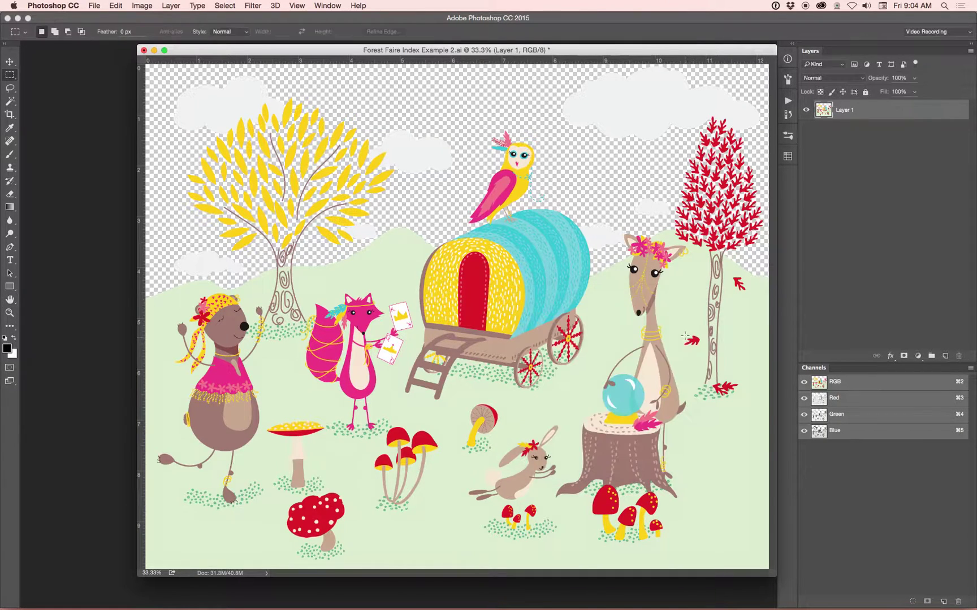
{"action": "left_click_drag", "start_coordinate": [675, 50], "coordinate": [654, 51]}
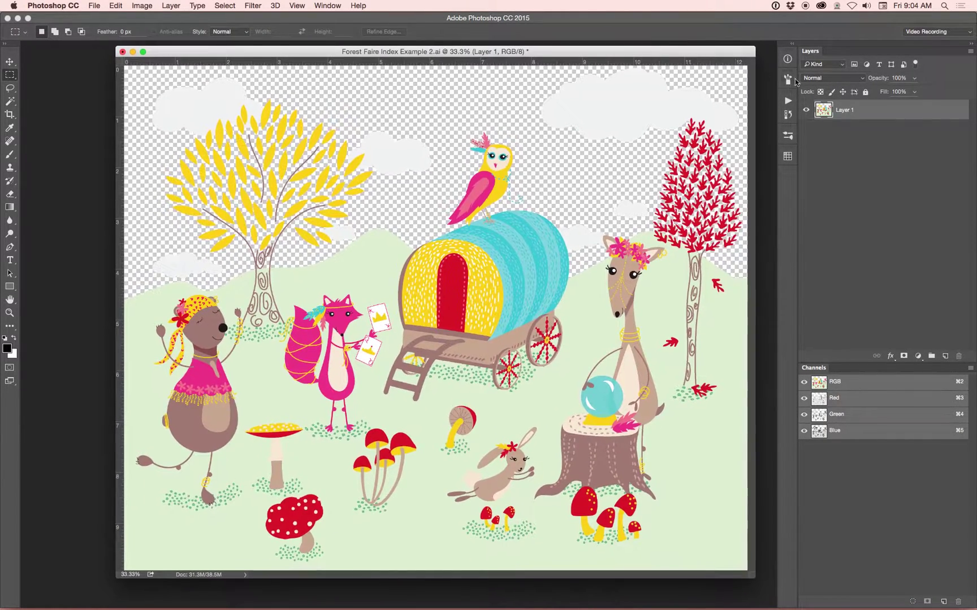
{"action": "left_click", "coordinate": [789, 105]}
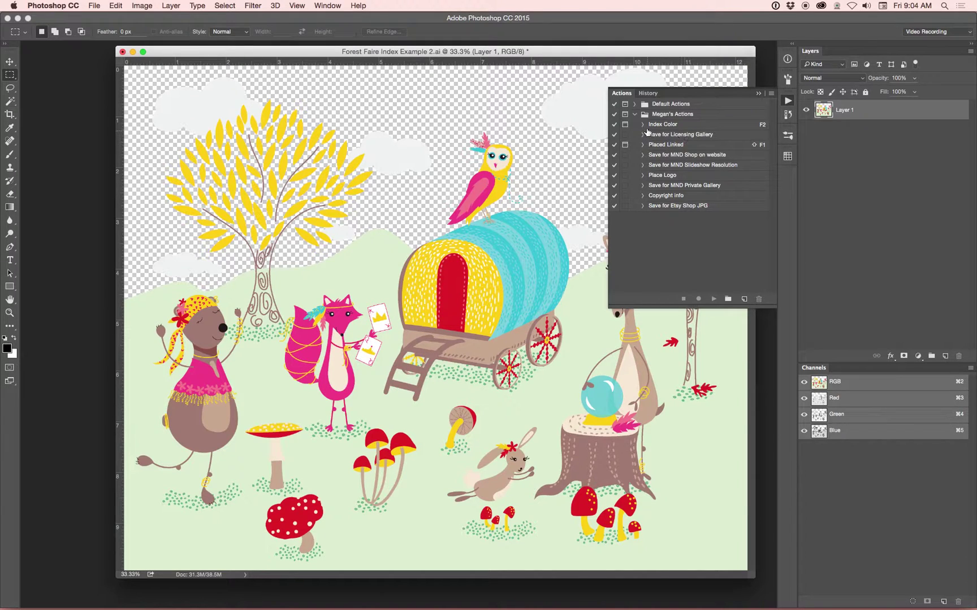
{"action": "left_click", "coordinate": [645, 124]}
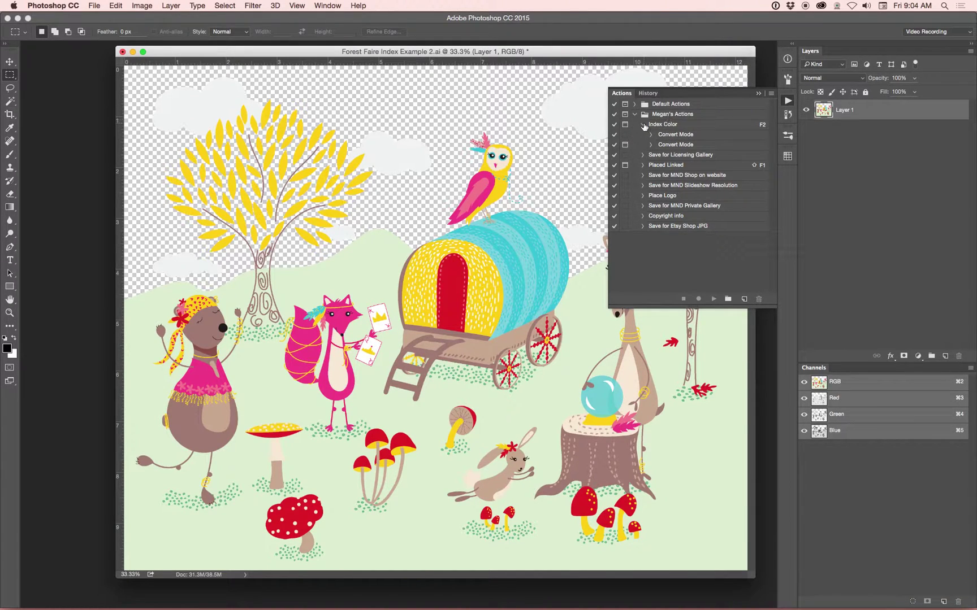
{"action": "left_click", "coordinate": [644, 125]}
{"action": "left_click", "coordinate": [758, 94]}
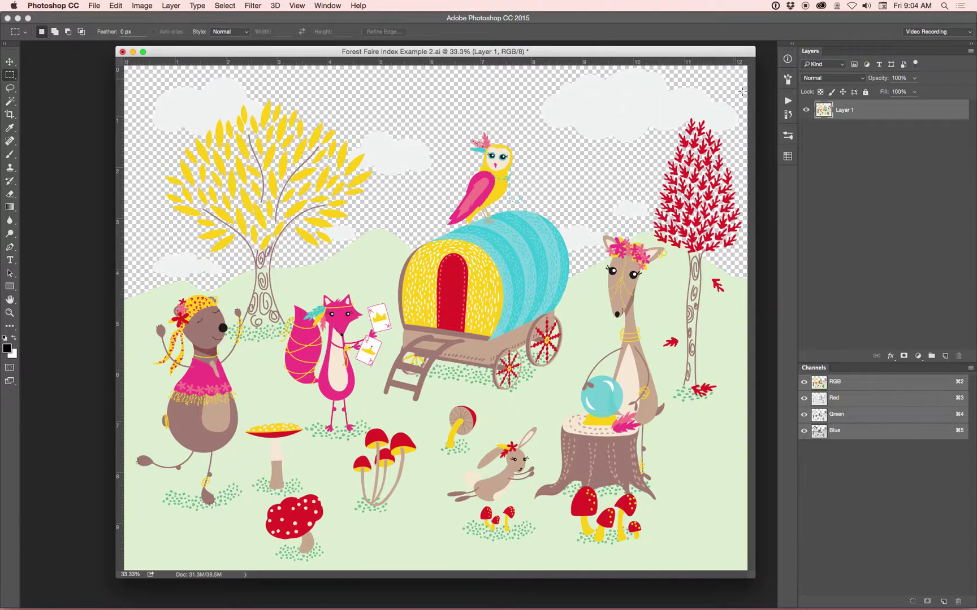
{"action": "left_click", "coordinate": [787, 100]}
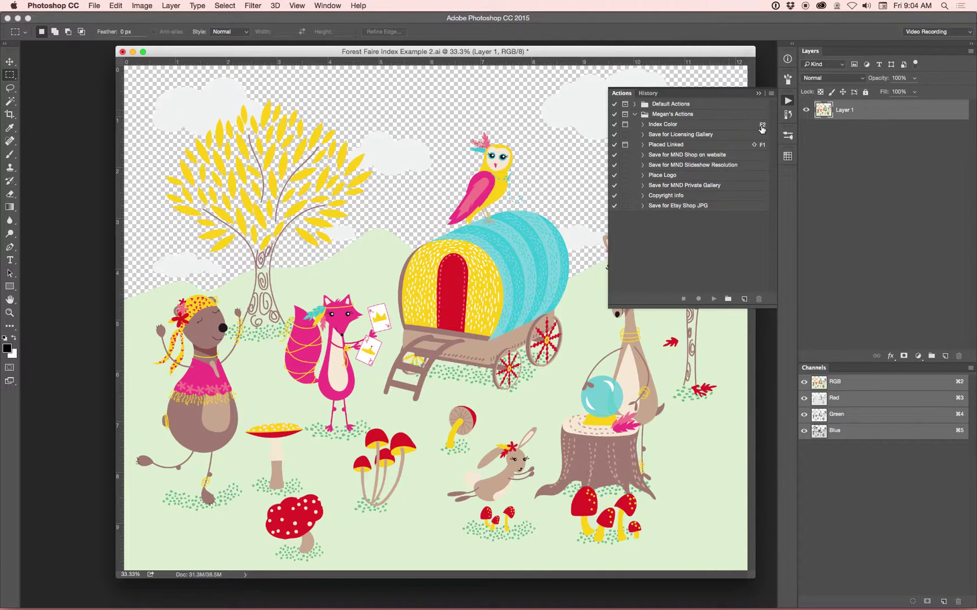
{"action": "left_click", "coordinate": [758, 94]}
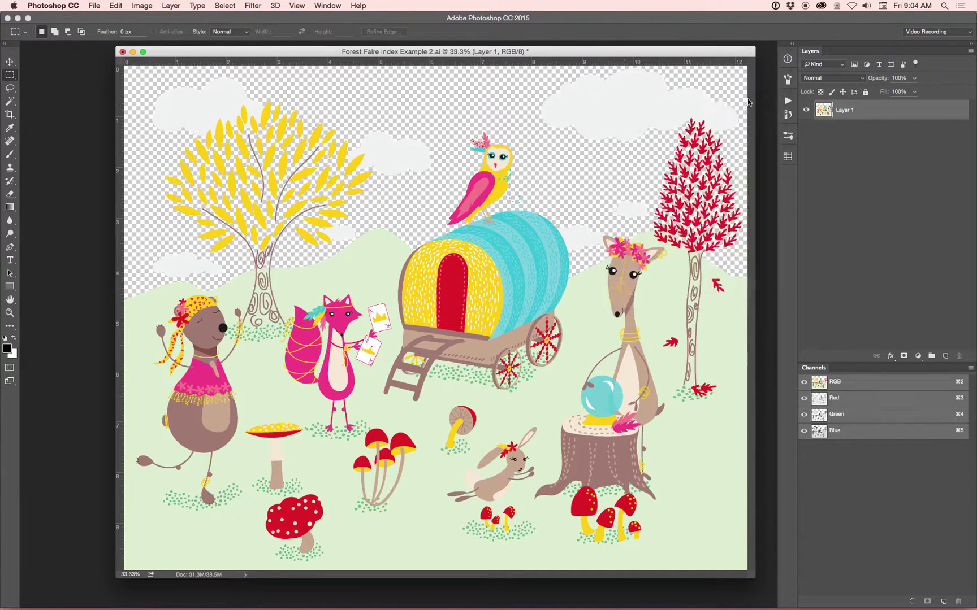
Run the Index Color action with F2 and turn Preview off.
{"action": "key", "text": "F2"}
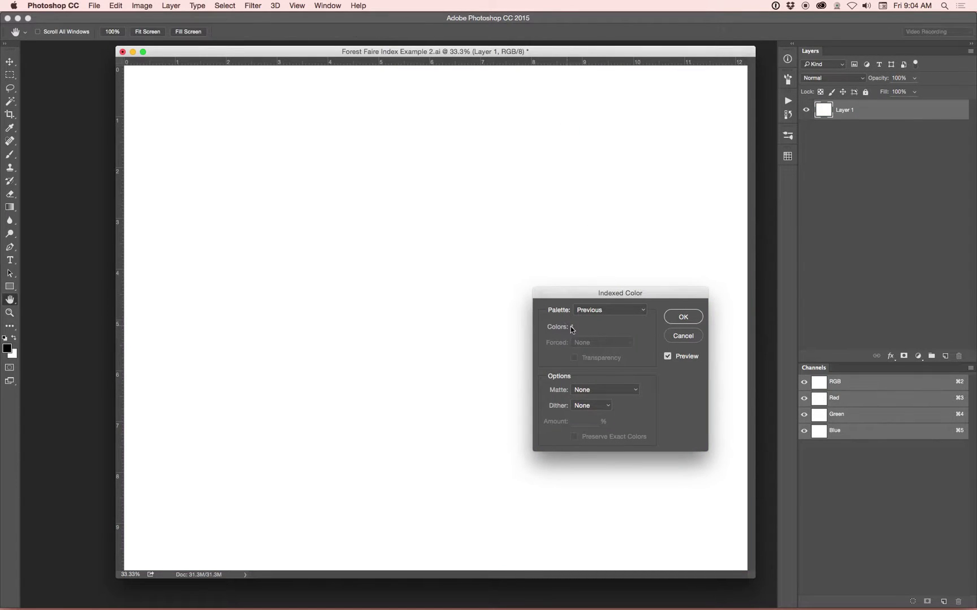
{"action": "left_click", "coordinate": [669, 357]}
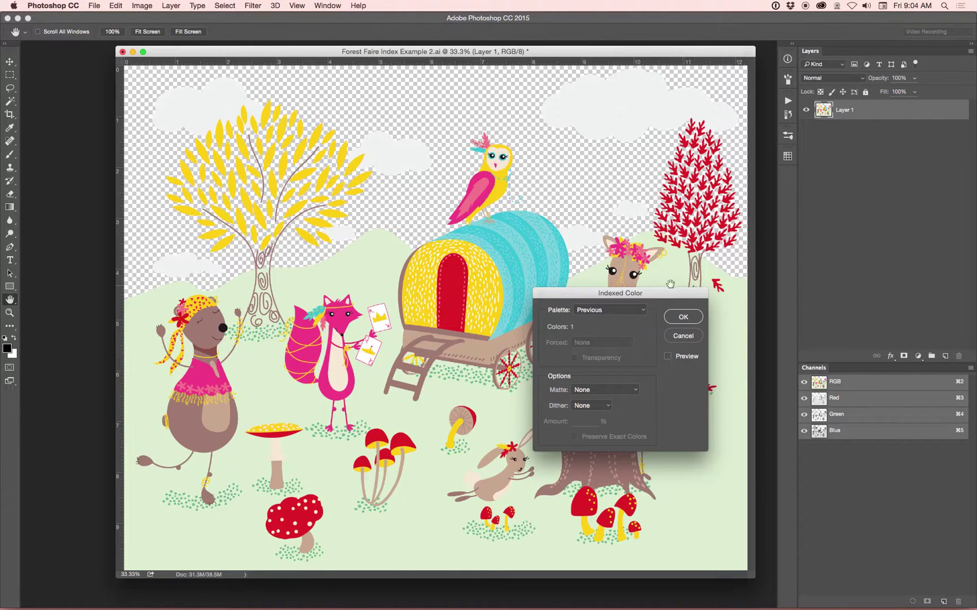
{"action": "left_click_drag", "start_coordinate": [654, 293], "coordinate": [630, 256]}
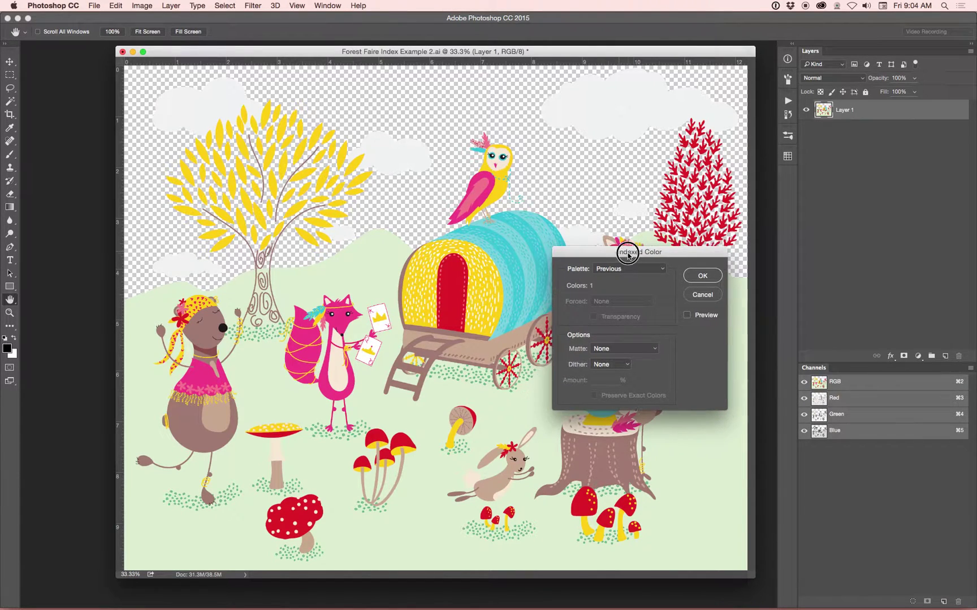
Reopen Image > Mode > Indexed Color, leaving Preview off.
{"action": "left_click", "coordinate": [710, 297]}
{"action": "left_click", "coordinate": [141, 5]}
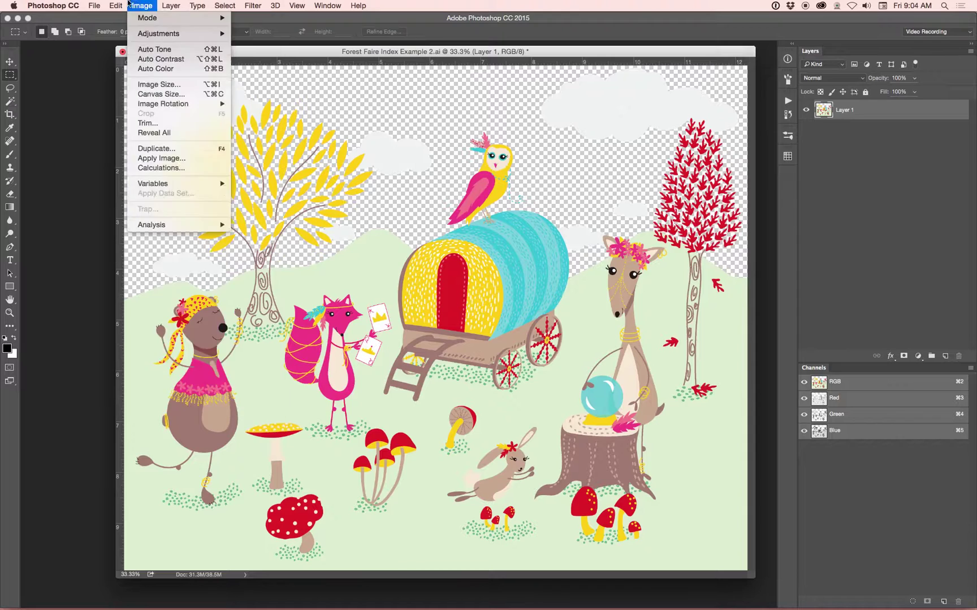
{"action": "mouse_move", "coordinate": [146, 18]}
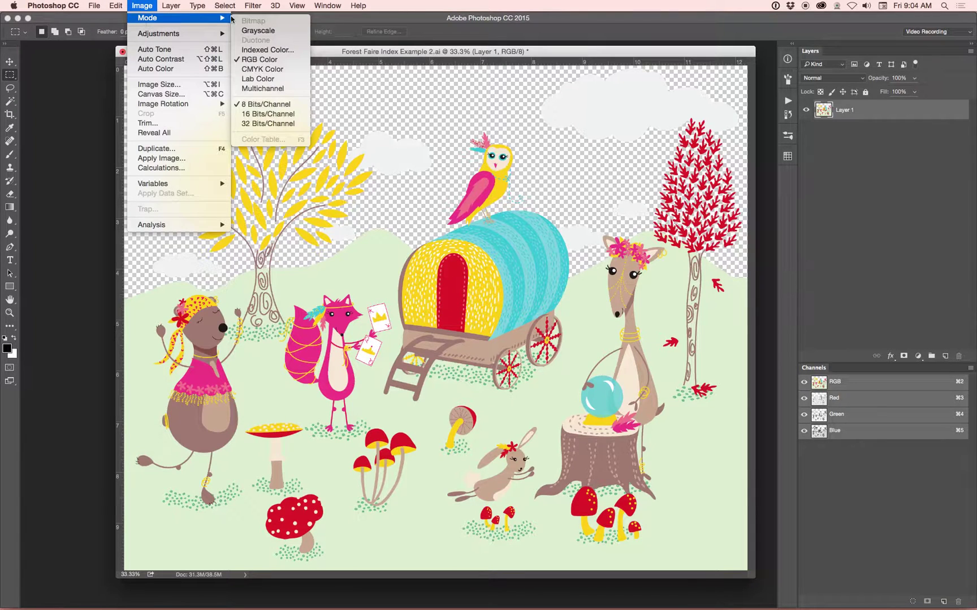
{"action": "left_click", "coordinate": [293, 50]}
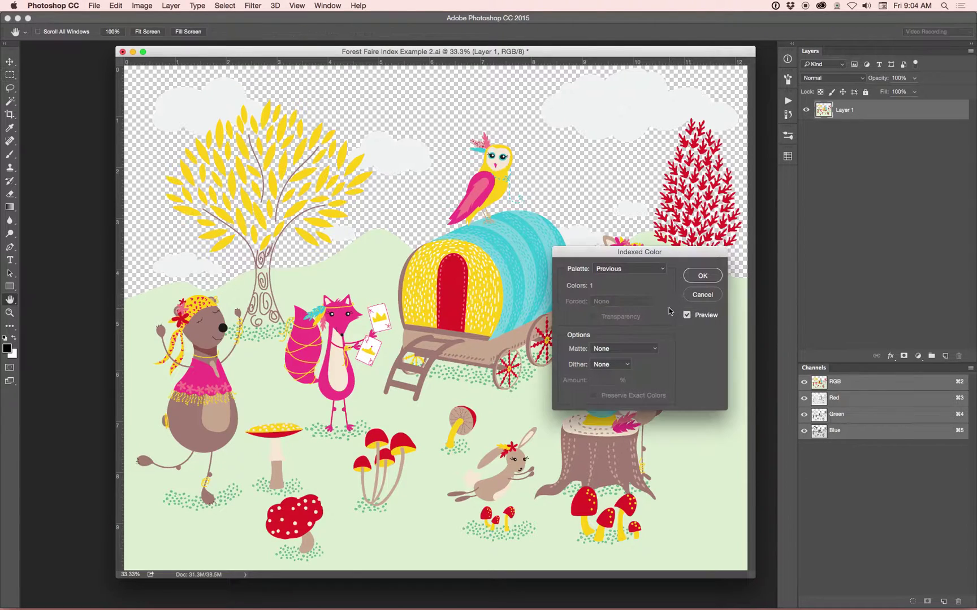
{"action": "left_click", "coordinate": [687, 314]}
{"action": "left_click", "coordinate": [687, 315]}
Set the palette to Custom to get a single-white Color Table, and arrange both dialogs beside the artwork.
{"action": "left_click", "coordinate": [642, 270]}
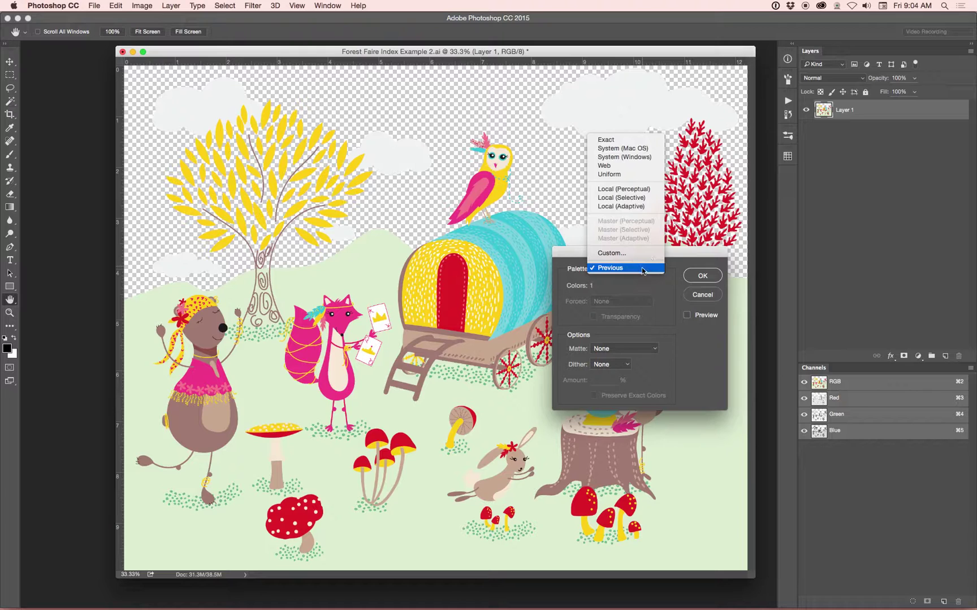
{"action": "left_click", "coordinate": [632, 253]}
{"action": "left_click_drag", "start_coordinate": [631, 251], "coordinate": [678, 279]}
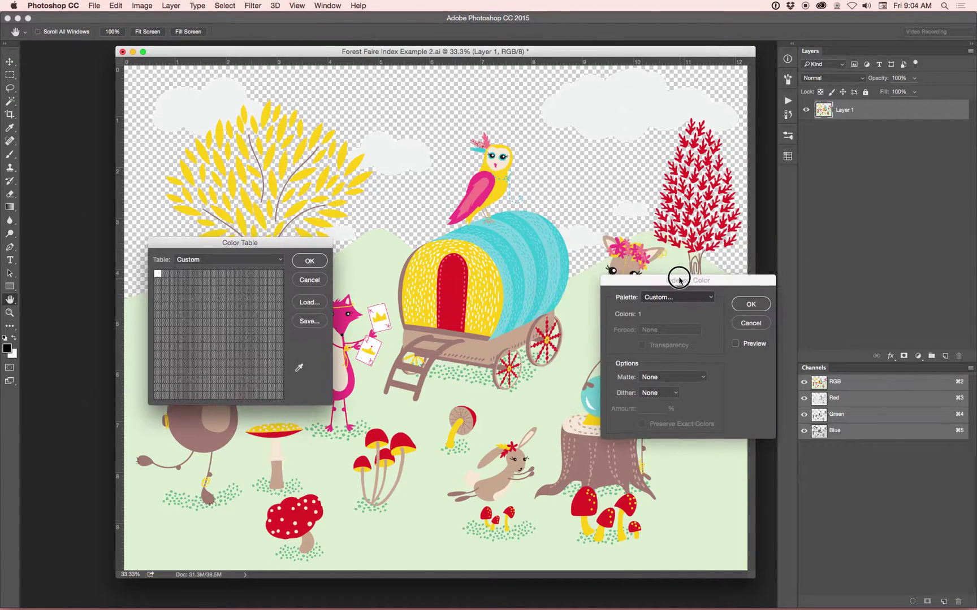
{"action": "left_click_drag", "start_coordinate": [299, 243], "coordinate": [738, 316]}
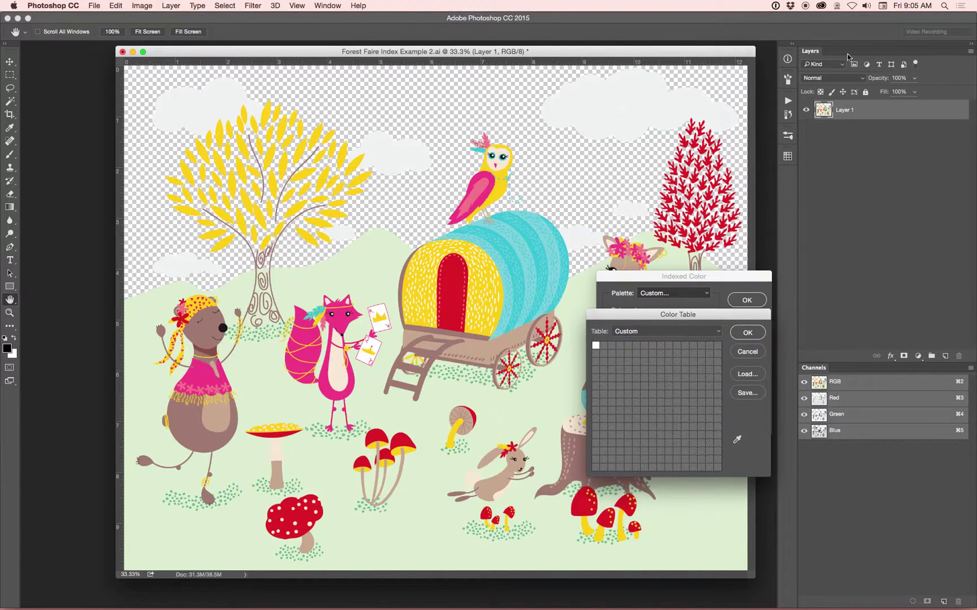
{"action": "left_click", "coordinate": [971, 44]}
{"action": "left_click", "coordinate": [656, 270]}
{"action": "left_click_drag", "start_coordinate": [656, 270], "coordinate": [831, 203]}
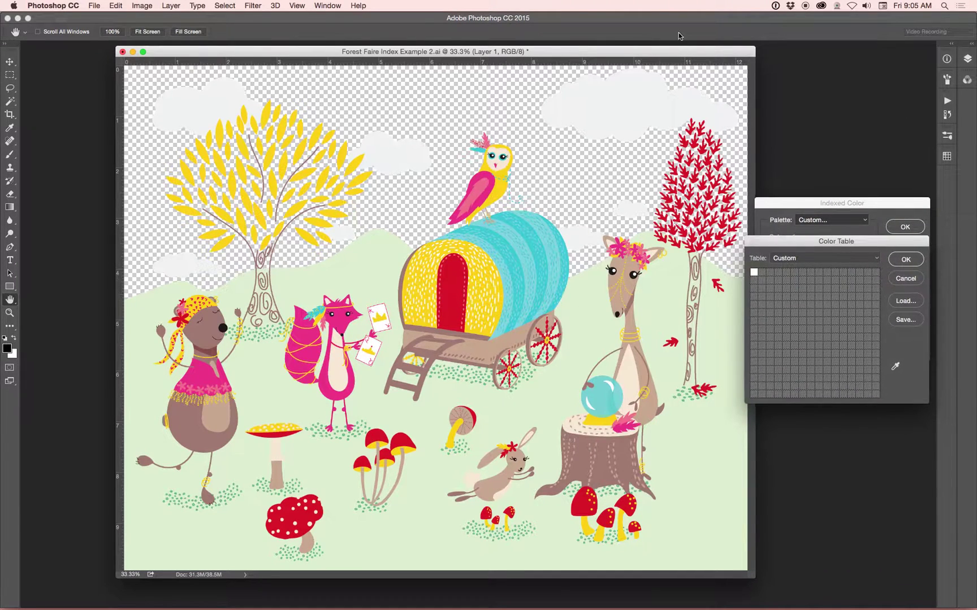
{"action": "left_click_drag", "start_coordinate": [674, 51], "coordinate": [646, 50]}
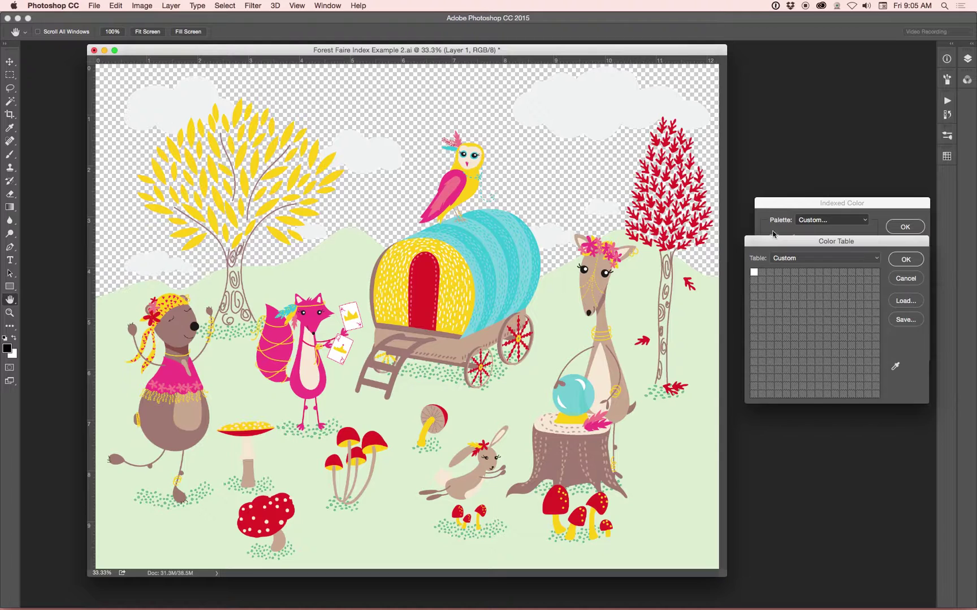
{"action": "mouse_move", "coordinate": [786, 199]}
{"action": "left_mouse_down"}
{"action": "mouse_move", "coordinate": [763, 197]}
{"action": "mouse_move", "coordinate": [794, 202]}
{"action": "left_mouse_up"}
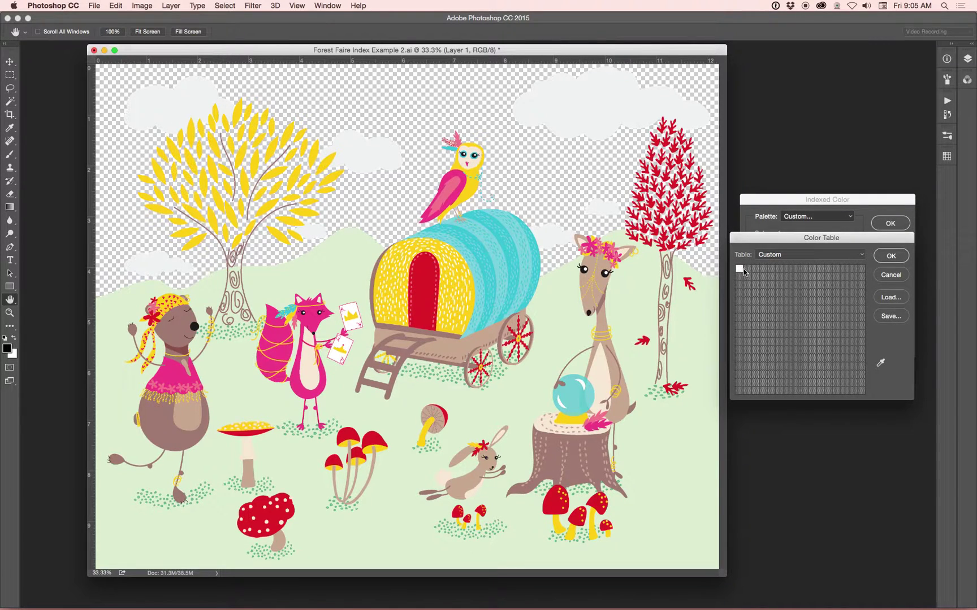
{"action": "left_click_drag", "start_coordinate": [743, 272], "coordinate": [839, 273]}
{"action": "key", "text": "Escape"}
{"action": "left_click_drag", "start_coordinate": [740, 270], "coordinate": [790, 273]}
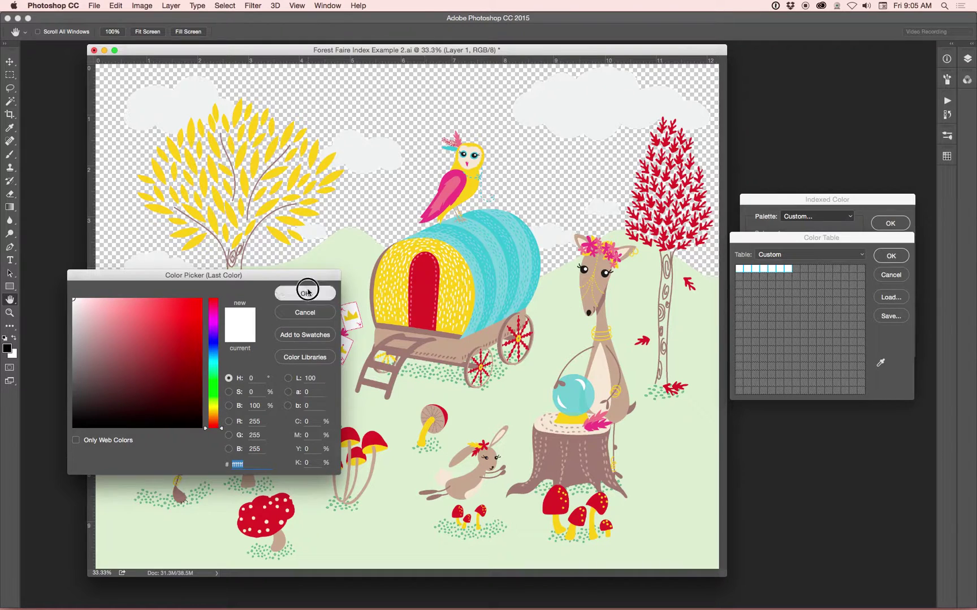
{"action": "left_click", "coordinate": [305, 294]}
{"action": "mouse_move", "coordinate": [758, 238]}
{"action": "left_mouse_down"}
{"action": "mouse_move", "coordinate": [753, 253]}
{"action": "mouse_move", "coordinate": [754, 243]}
{"action": "left_mouse_up"}
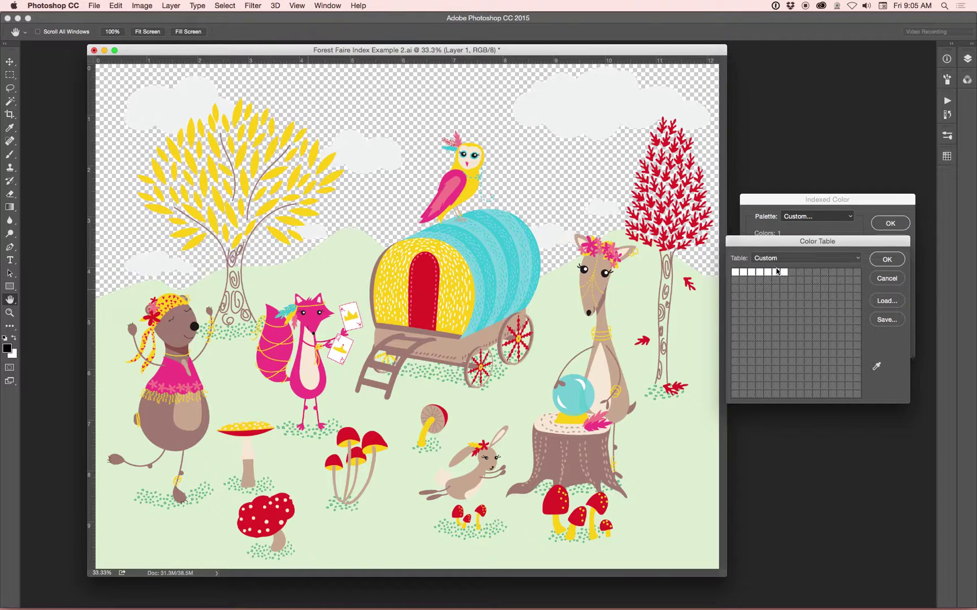
{"action": "left_click", "coordinate": [784, 273], "text": "super"}
{"action": "left_click", "coordinate": [751, 273], "text": "super"}
{"action": "left_click", "coordinate": [769, 271], "text": "super"}
{"action": "left_click", "coordinate": [743, 273], "text": "super"}
{"action": "left_click", "coordinate": [744, 273], "text": "super"}
{"action": "left_click", "coordinate": [744, 273], "text": "super"}
Add the clouds' off-white, sampled from the canvas, to the colour table.
{"action": "left_click", "coordinate": [735, 274]}
{"action": "left_click_drag", "start_coordinate": [328, 275], "coordinate": [928, 291]}
{"action": "left_click", "coordinate": [910, 311]}
{"action": "key", "text": "alt"}
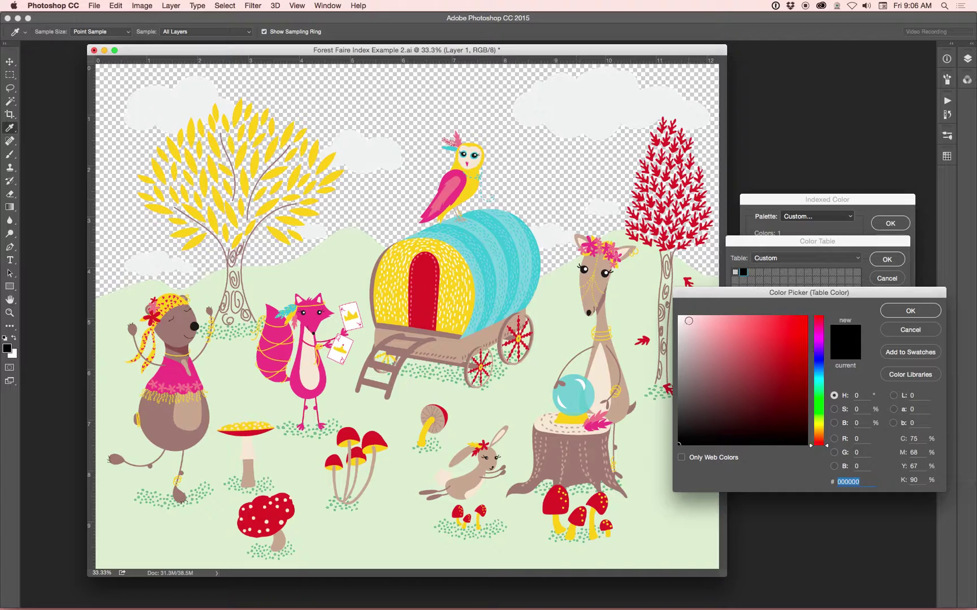
{"action": "left_click_drag", "start_coordinate": [704, 300], "coordinate": [707, 297]}
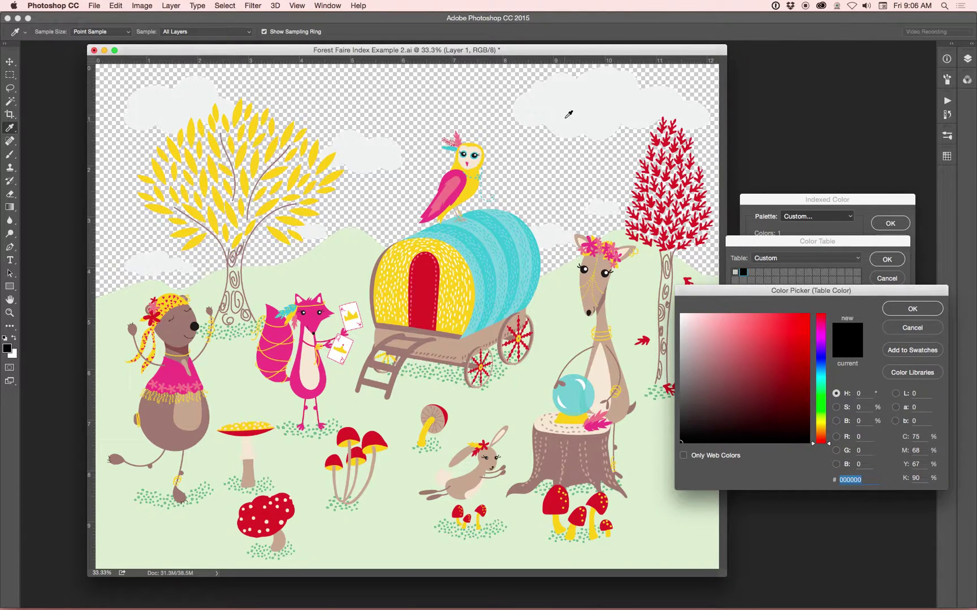
{"action": "left_click", "coordinate": [577, 110]}
{"action": "key", "text": "Return"}
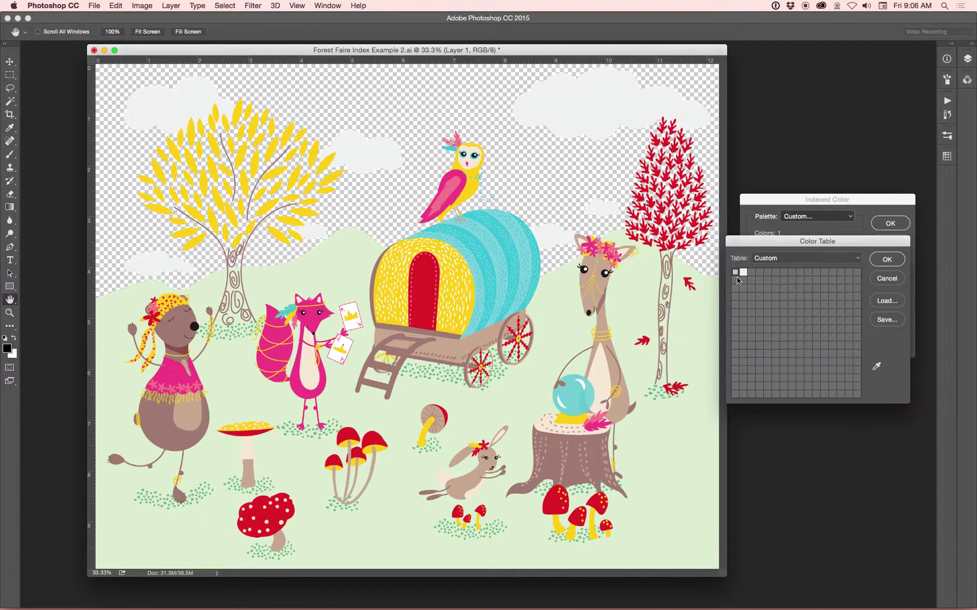
Add the grass's pale green e1edd1 and the green near the wagon wheel.
{"action": "left_click", "coordinate": [751, 273]}
{"action": "left_click", "coordinate": [543, 346]}
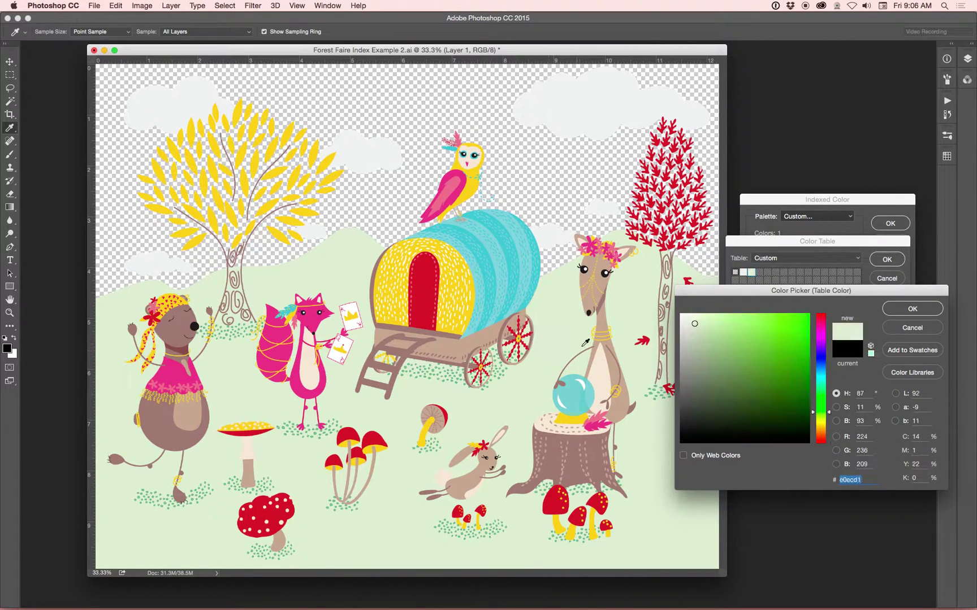
{"action": "key", "text": "Return"}
{"action": "left_click", "coordinate": [759, 274]}
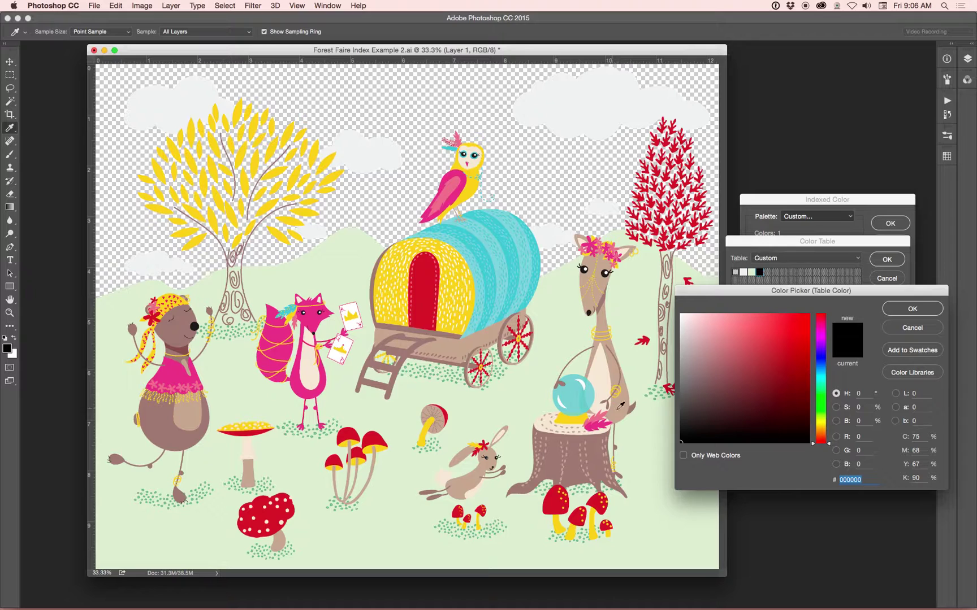
{"action": "left_click", "coordinate": [505, 358]}
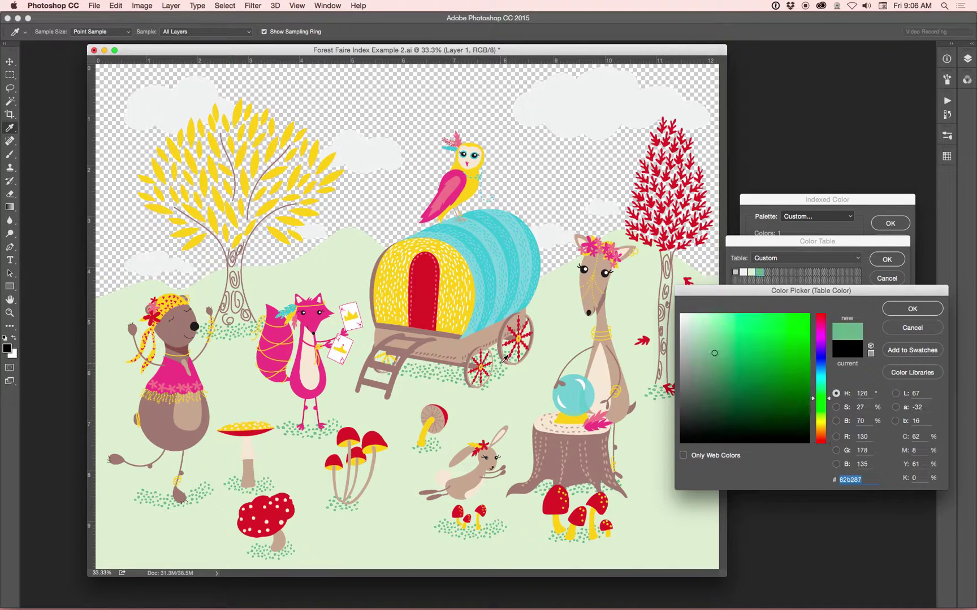
{"action": "key", "text": "Return"}
Try hill green, tree red, deer yellow and tan for a fifth entry, then discard it.
{"action": "left_click", "coordinate": [767, 273]}
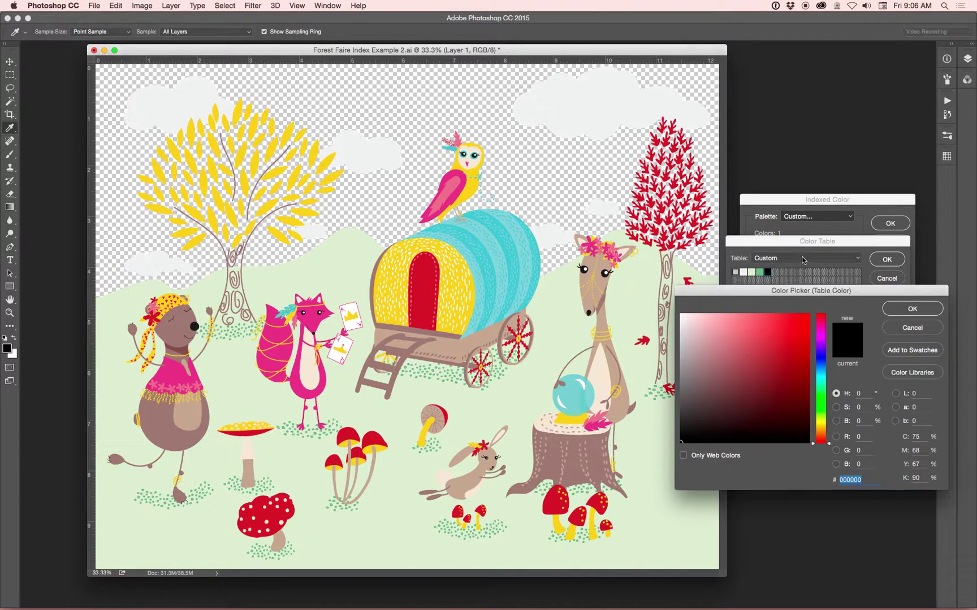
{"action": "left_click", "coordinate": [446, 377]}
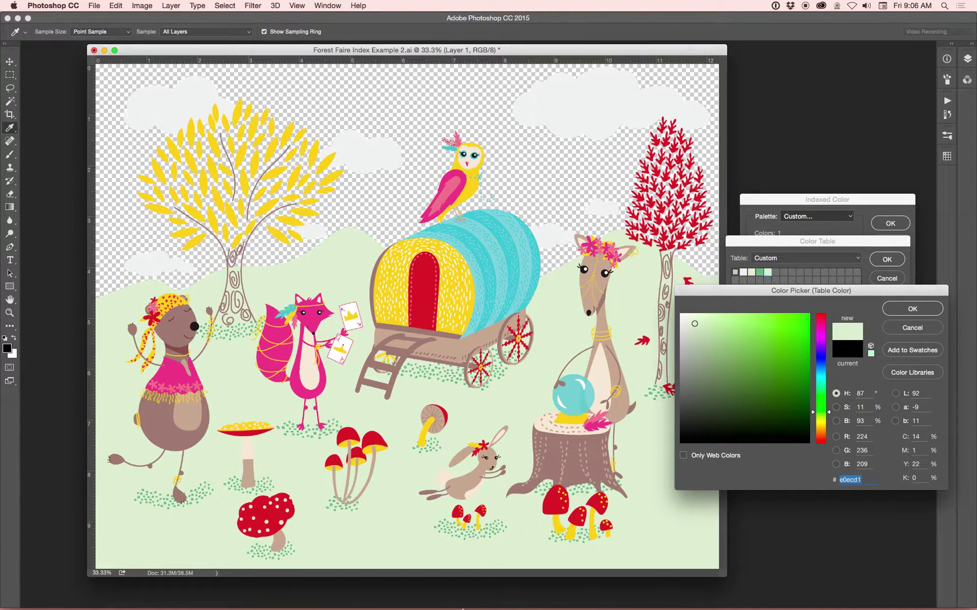
{"action": "mouse_move", "coordinate": [463, 609]}
{"action": "left_click_drag", "start_coordinate": [772, 290], "coordinate": [763, 286]}
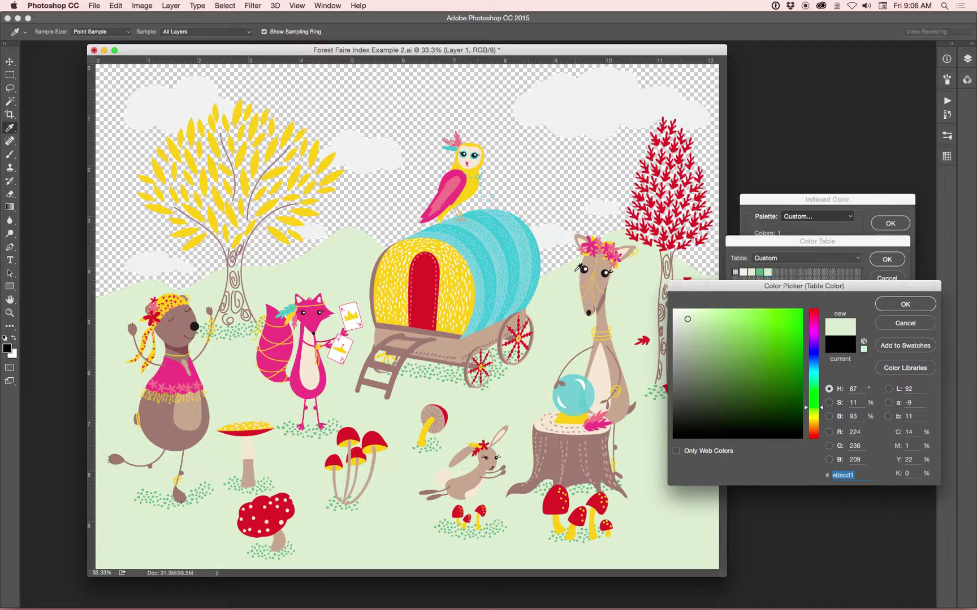
{"action": "left_click_drag", "start_coordinate": [562, 351], "coordinate": [890, 325]}
{"action": "left_click", "coordinate": [671, 244]}
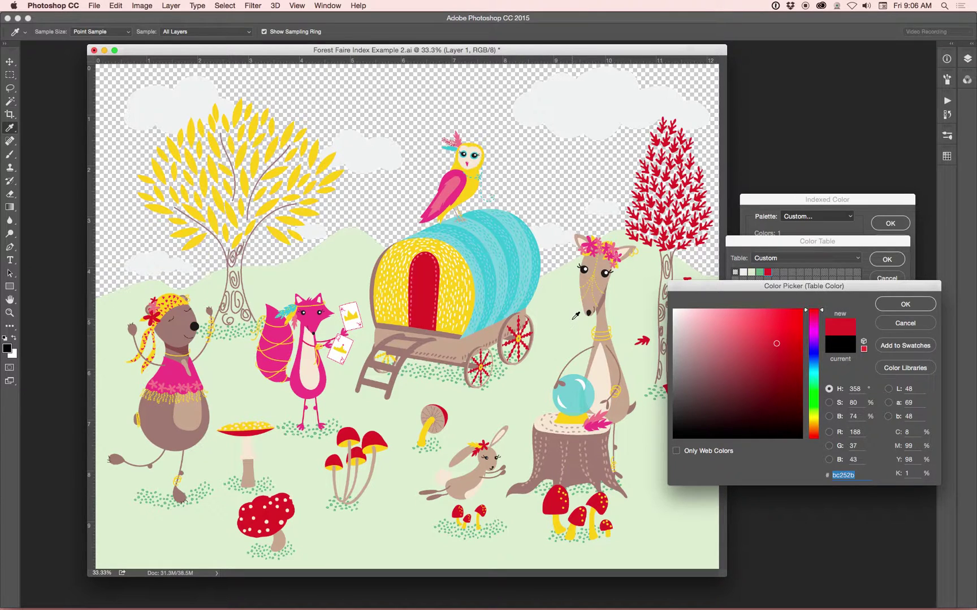
{"action": "left_click", "coordinate": [594, 273]}
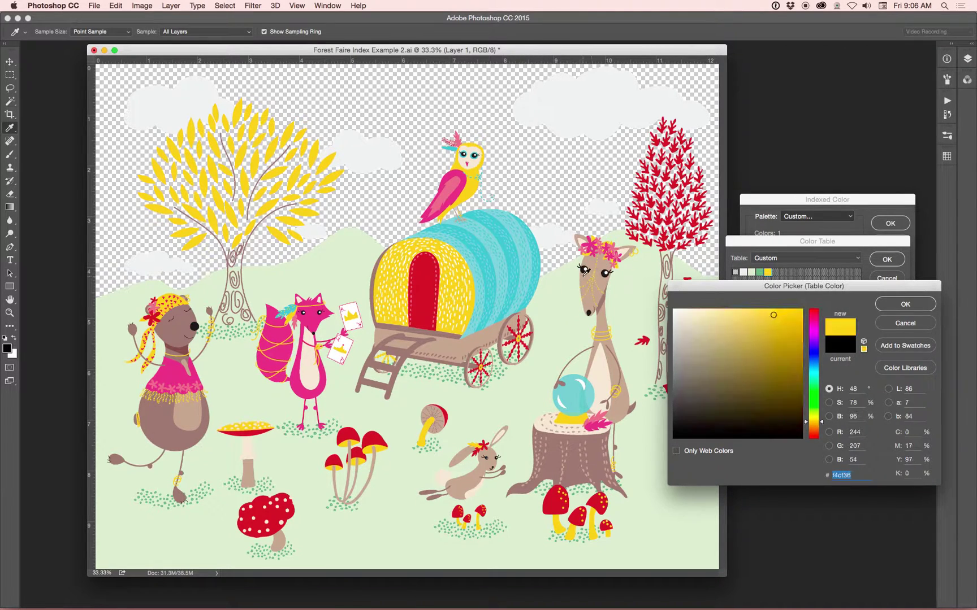
{"action": "left_click", "coordinate": [592, 266]}
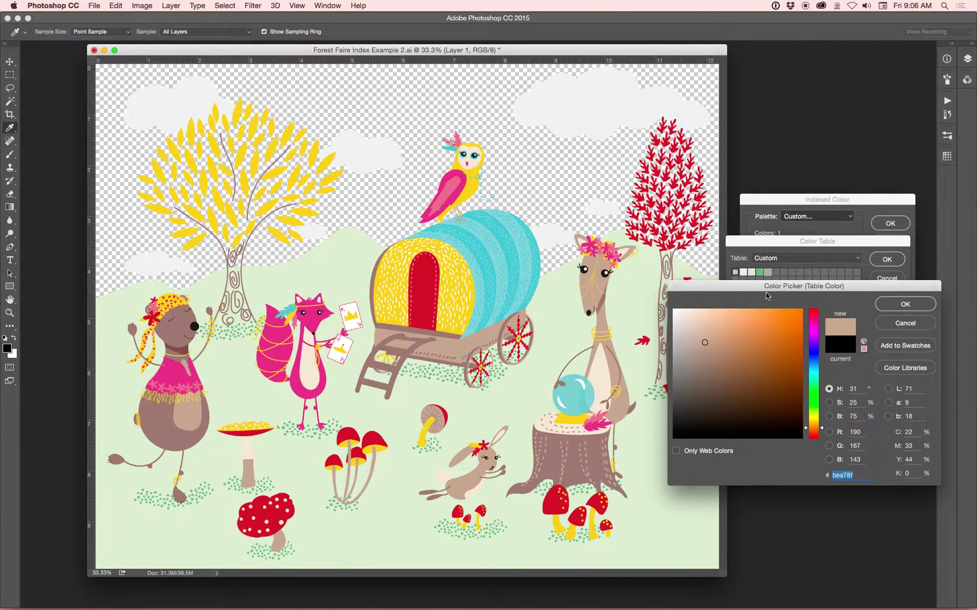
{"action": "left_click_drag", "start_coordinate": [768, 289], "coordinate": [761, 292]}
{"action": "left_click_drag", "start_coordinate": [652, 212], "coordinate": [618, 231]}
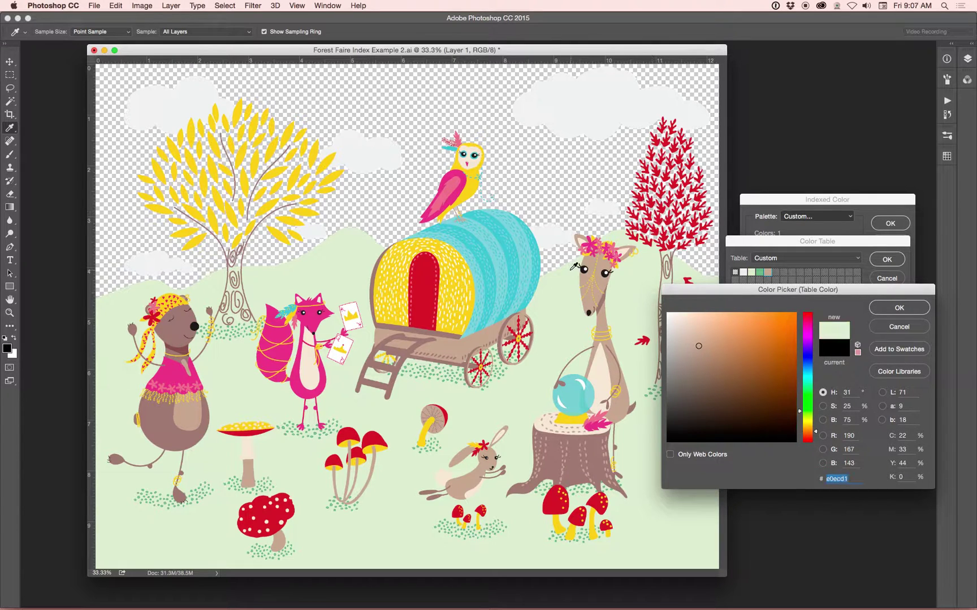
{"action": "left_click", "coordinate": [899, 328]}
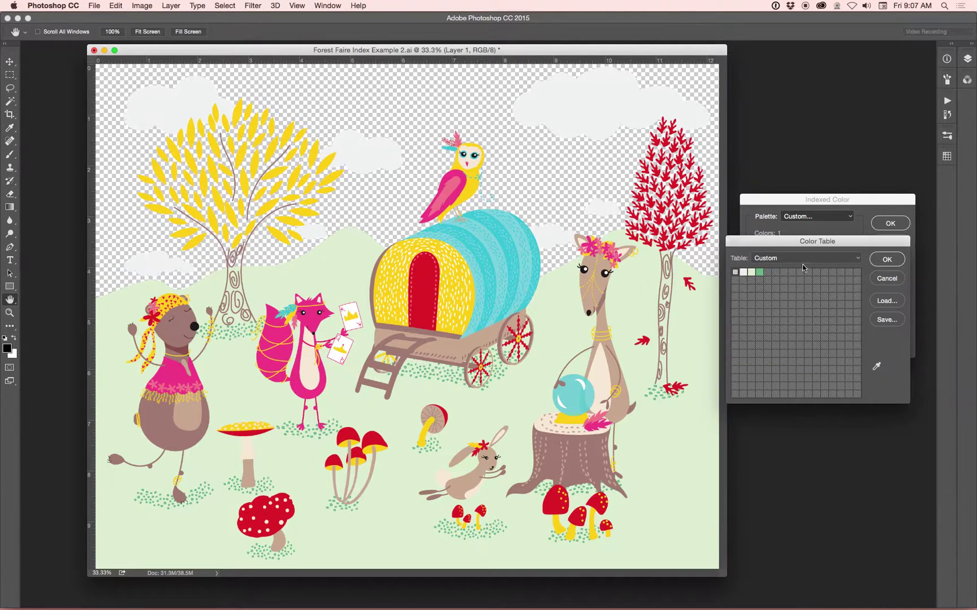
{"action": "left_click", "coordinate": [769, 276]}
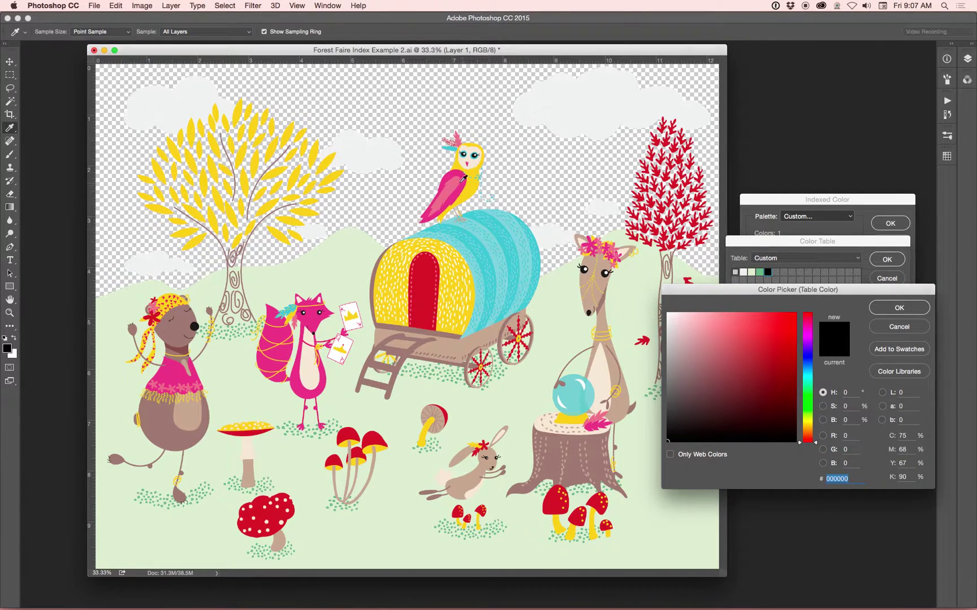
Add the owl wing's pink and the fox's pink to the colour table.
{"action": "left_click", "coordinate": [454, 187]}
{"action": "key", "text": "Return"}
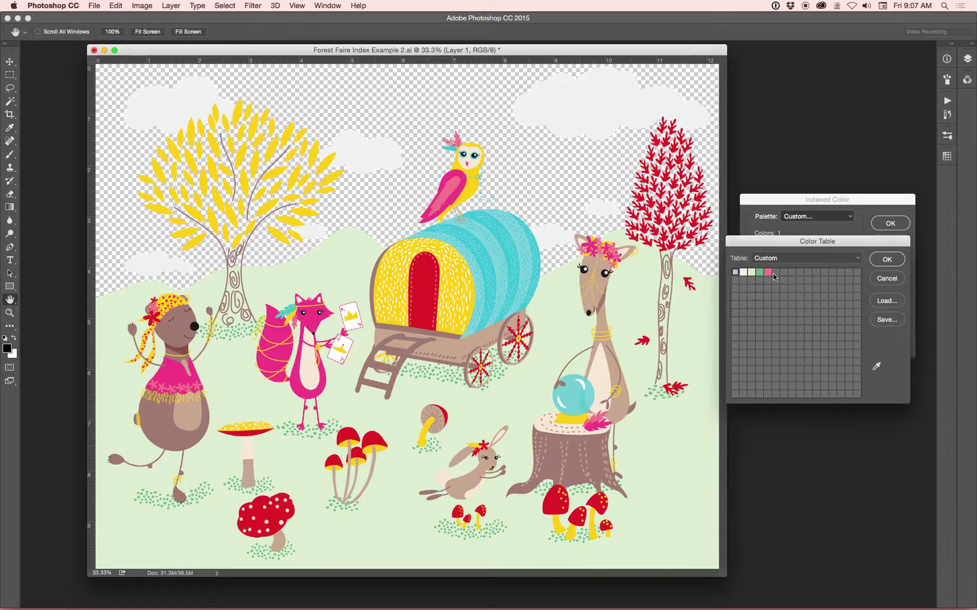
{"action": "left_click", "coordinate": [777, 273]}
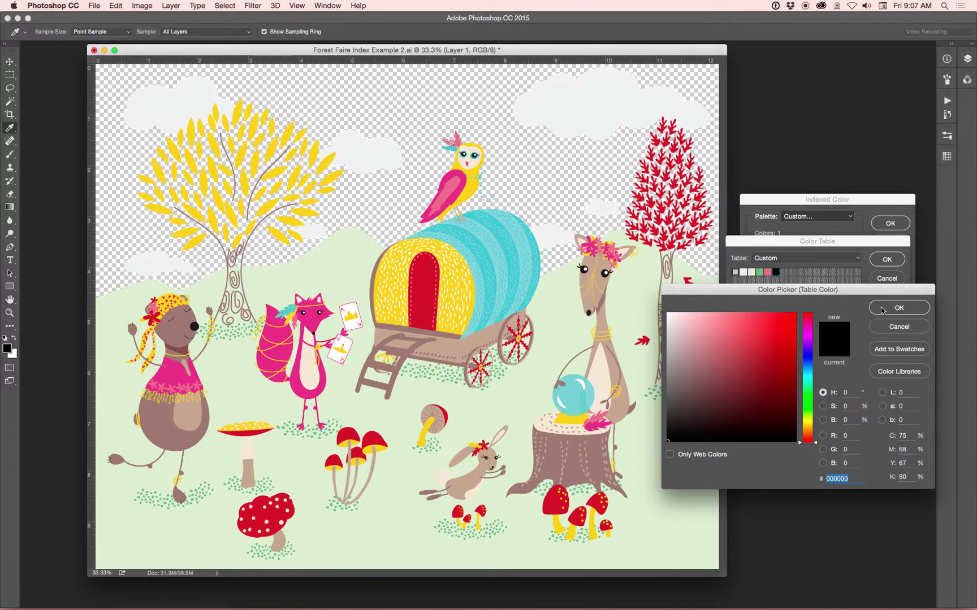
{"action": "left_click", "coordinate": [918, 309]}
{"action": "left_click", "coordinate": [779, 273]}
{"action": "left_click", "coordinate": [313, 316]}
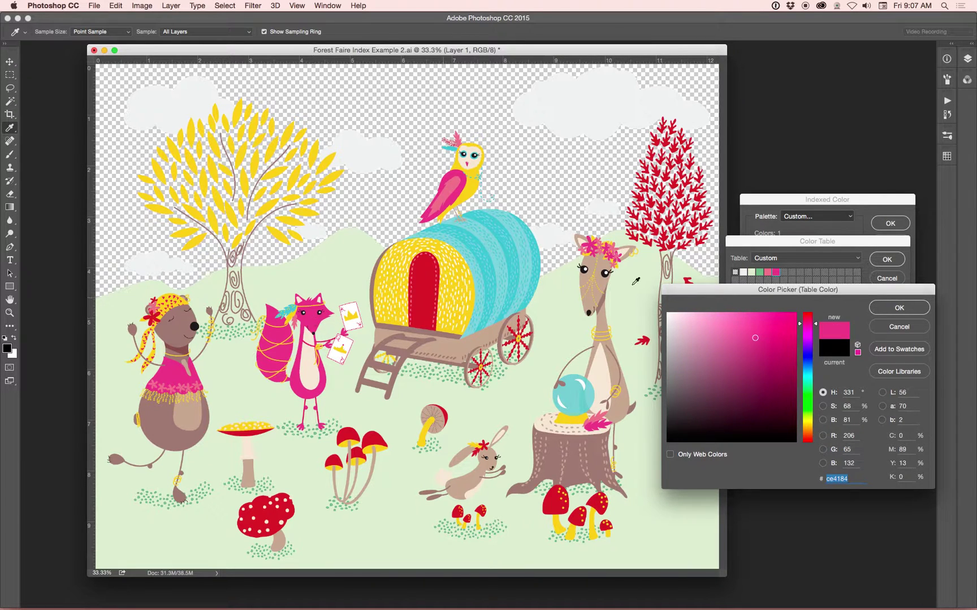
{"action": "key", "text": "Return"}
Add the red tree's red, the wagon's yellow and the wagon cover's light blue.
{"action": "left_click", "coordinate": [788, 274]}
{"action": "left_click", "coordinate": [695, 242]}
{"action": "key", "text": "Return"}
{"action": "left_click", "coordinate": [792, 272]}
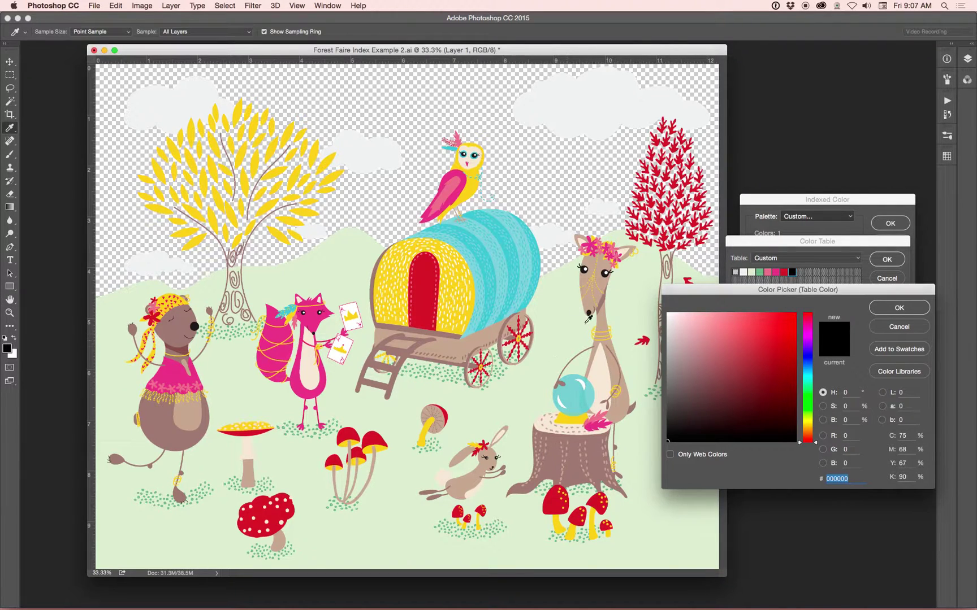
{"action": "left_click", "coordinate": [450, 328]}
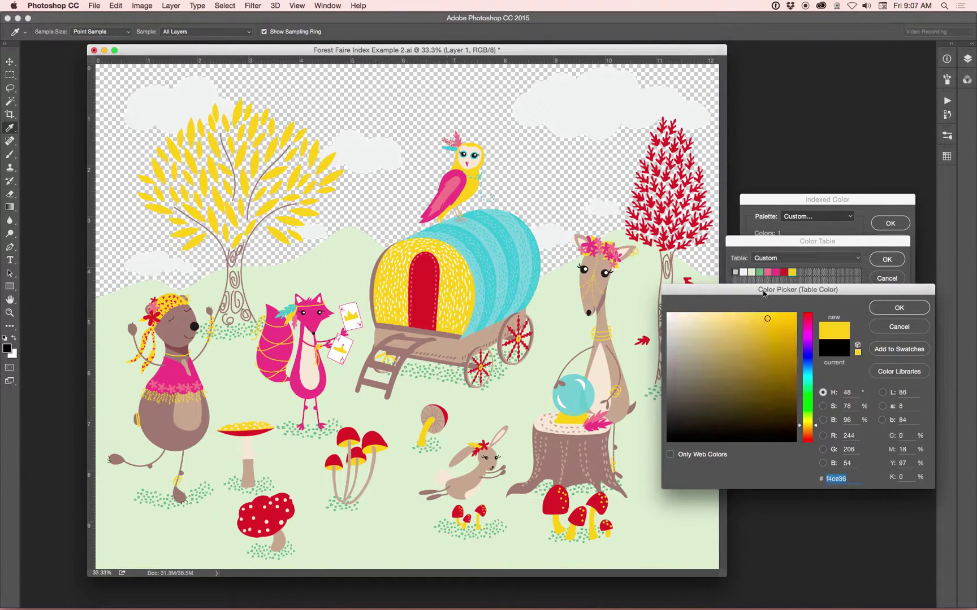
{"action": "key", "text": "Return"}
{"action": "left_click", "coordinate": [800, 272]}
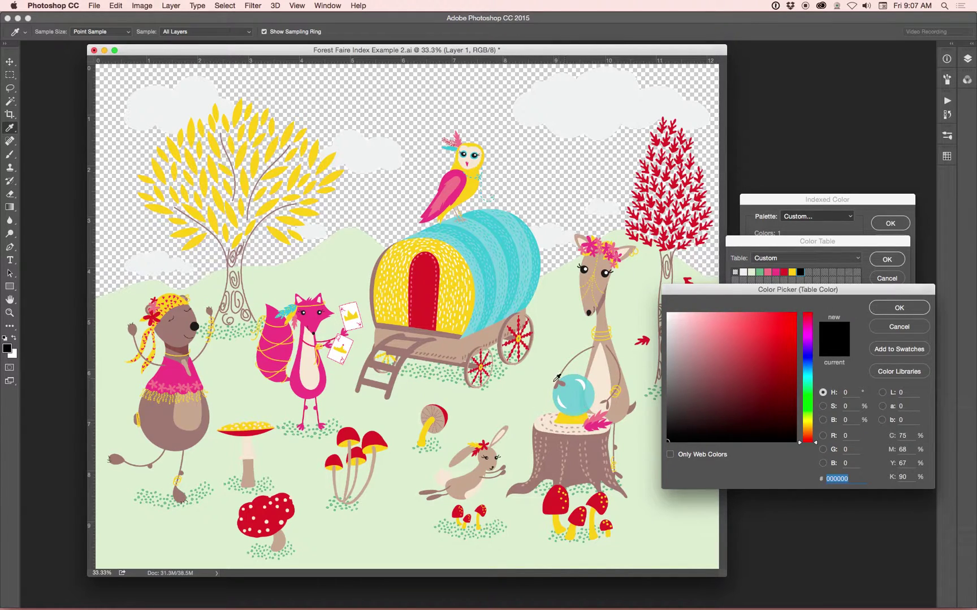
{"action": "left_click", "coordinate": [468, 332]}
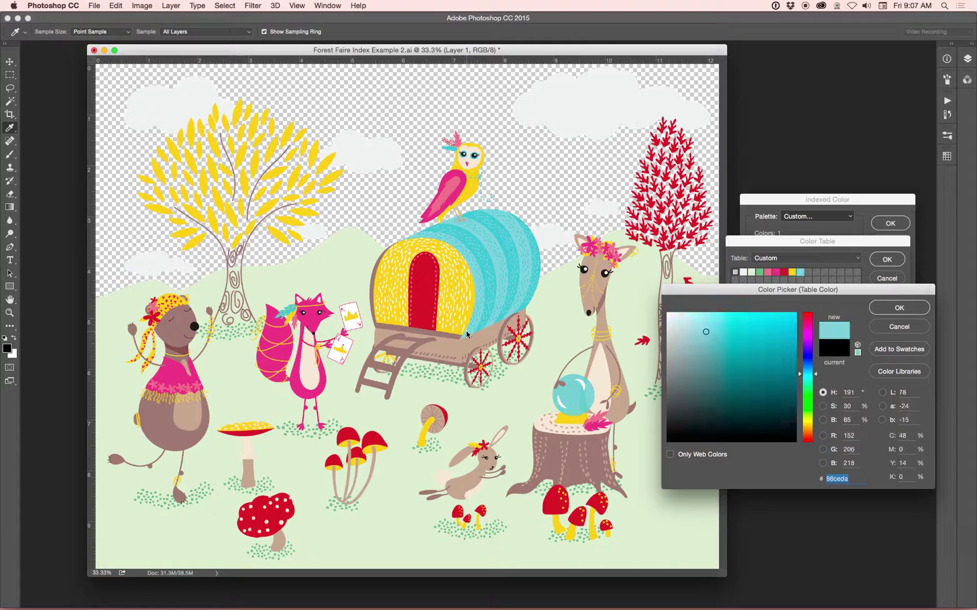
{"action": "left_click", "coordinate": [808, 271]}
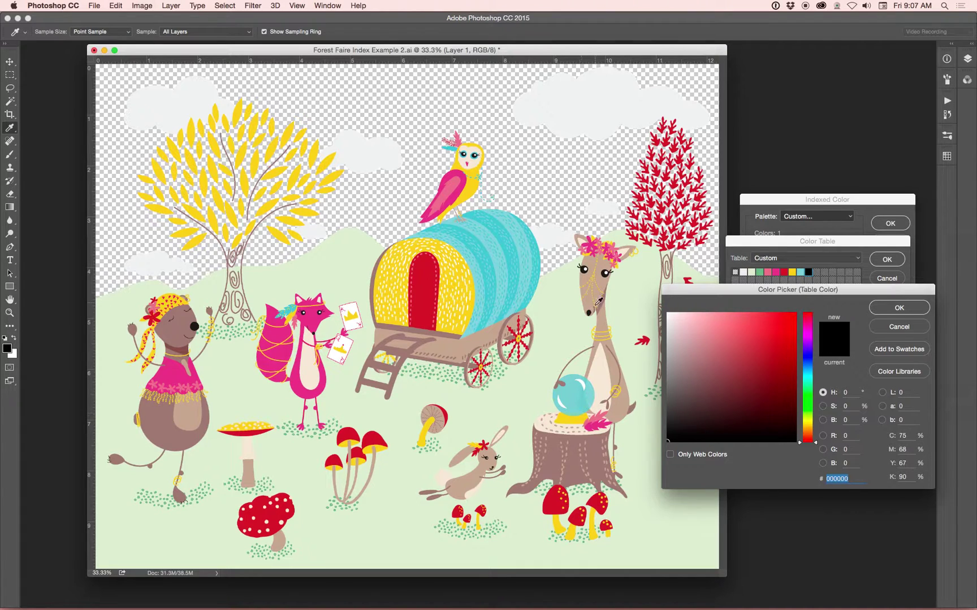
Add the crystal ball's cyan, then start an entry sampling the wagon cover's turquoise 78c2d4.
{"action": "left_click", "coordinate": [588, 417]}
{"action": "key", "text": "Return"}
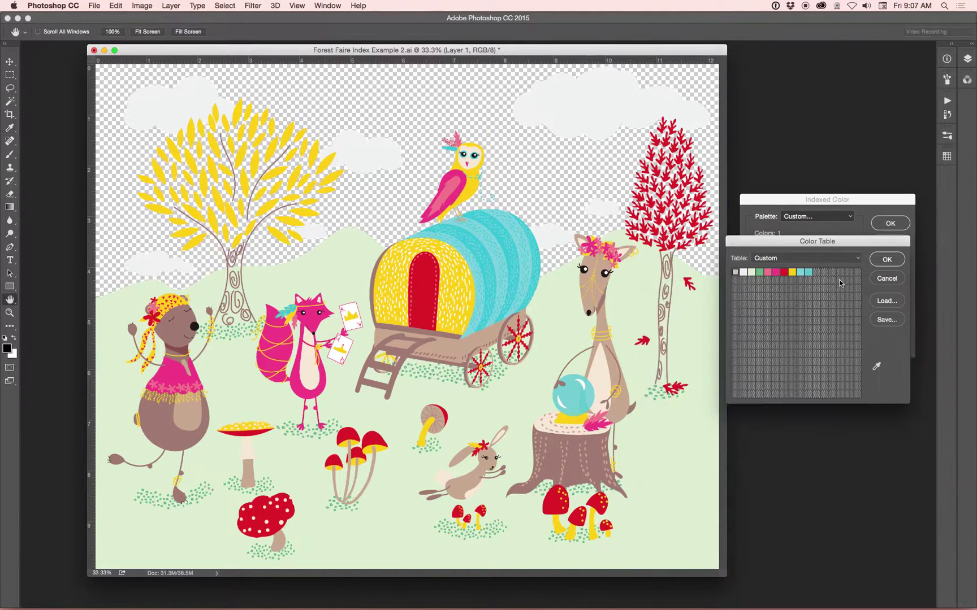
{"action": "left_click", "coordinate": [817, 272]}
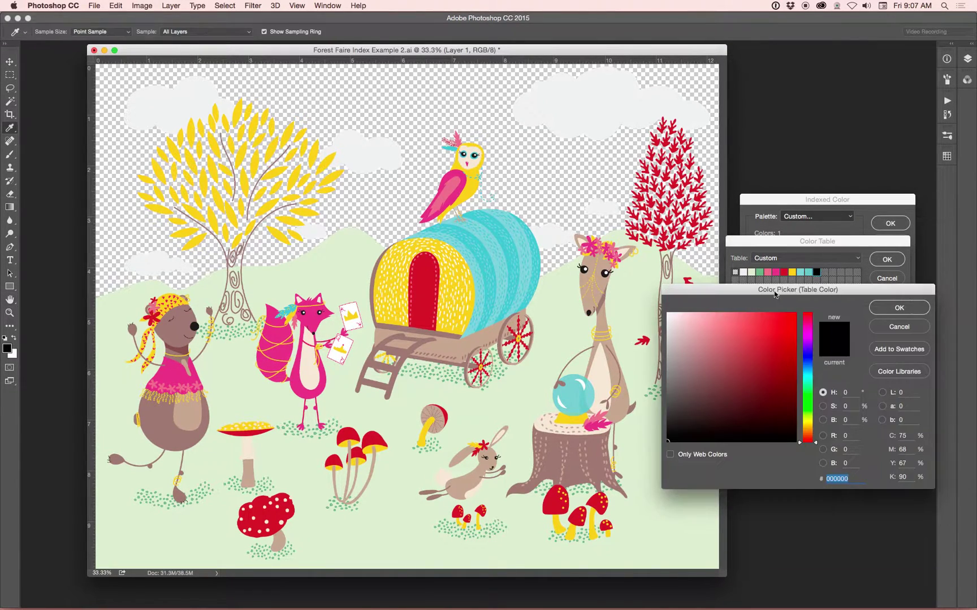
{"action": "left_click", "coordinate": [510, 253]}
{"action": "left_click", "coordinate": [509, 253]}
{"action": "key", "text": "super+equal"}
{"action": "key", "text": "super+equal"}
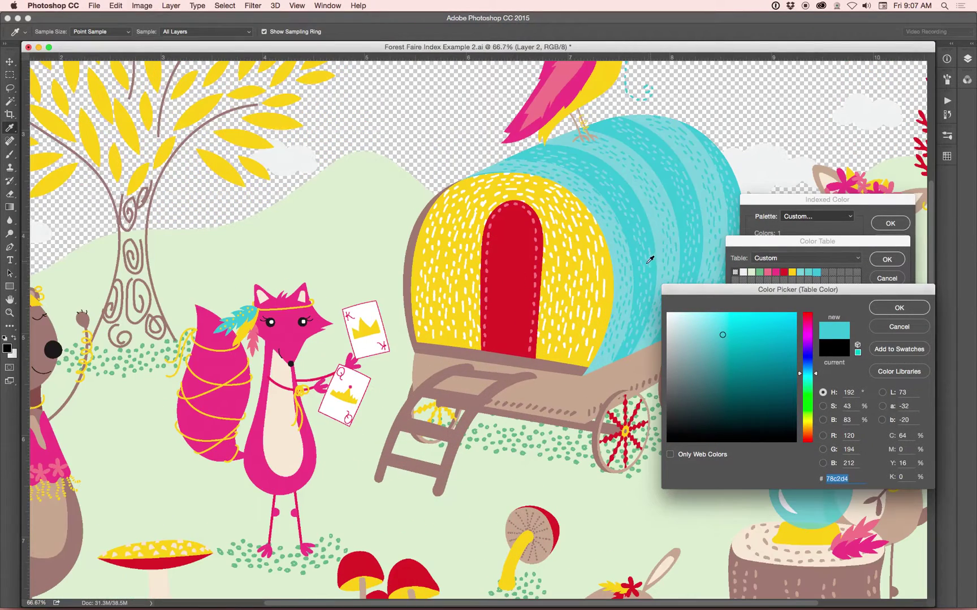
{"action": "key", "text": "super+equal"}
{"action": "key", "text": "super+equal"}
{"action": "scroll", "coordinate": [409, 328], "scroll_direction": "right", "scroll_amount": 10}
{"action": "scroll", "coordinate": [409, 329], "scroll_direction": "up", "scroll_amount": 5}
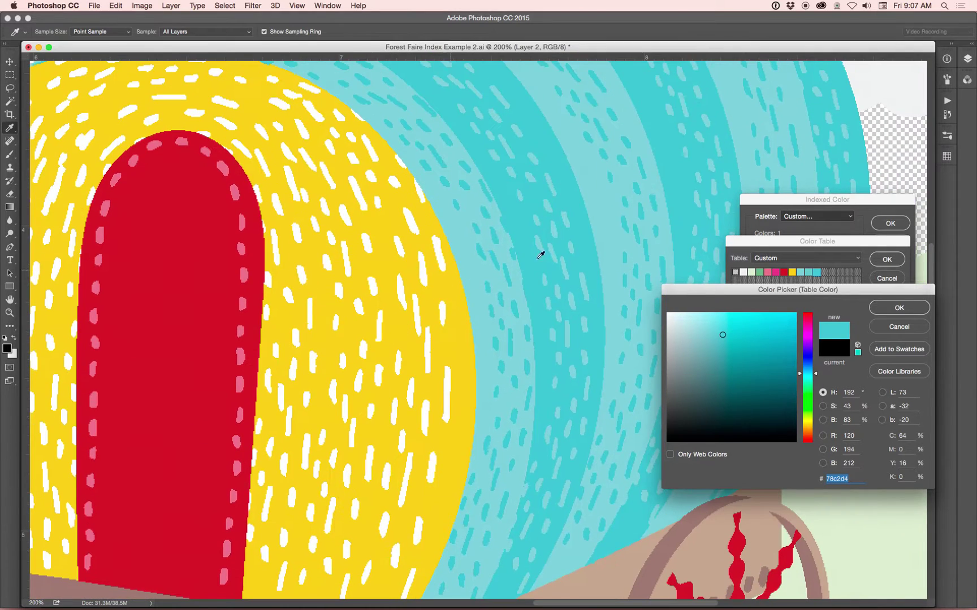
{"action": "scroll", "coordinate": [462, 441], "scroll_direction": "down", "scroll_amount": 7}
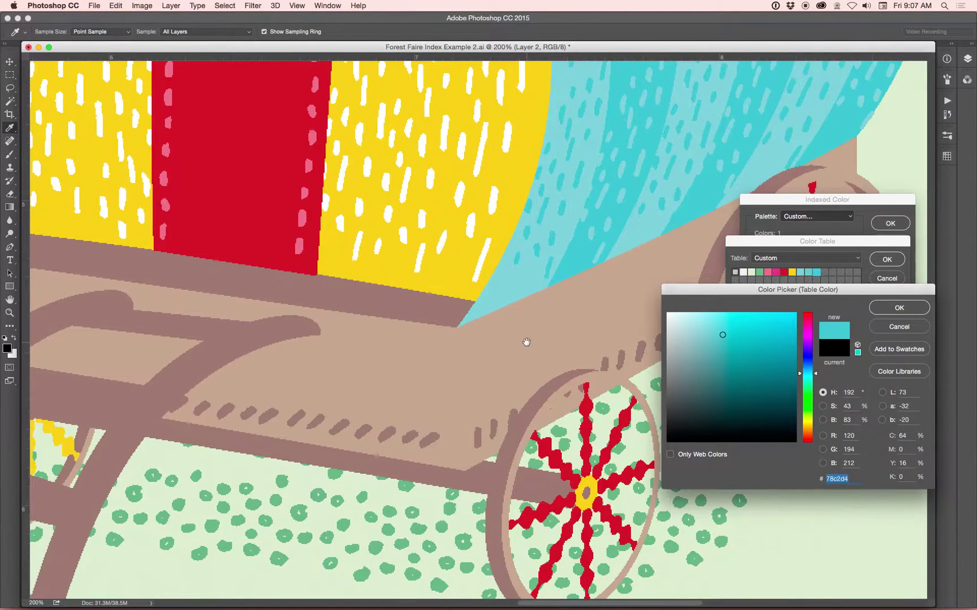
{"action": "scroll", "coordinate": [526, 342], "scroll_direction": "down", "scroll_amount": 5}
{"action": "key", "text": "super+equal"}
{"action": "key", "text": "super+equal"}
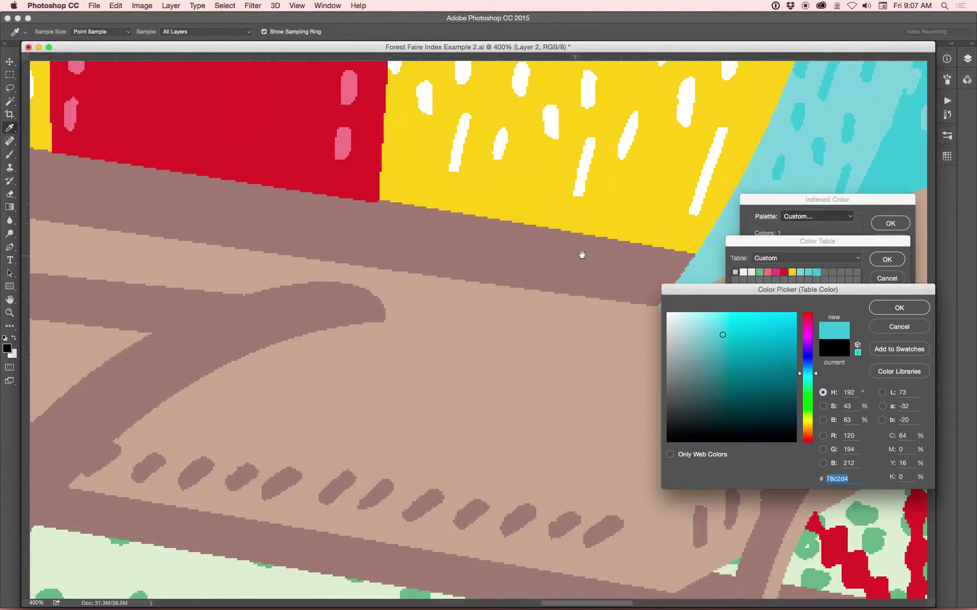
{"action": "left_click_drag", "start_coordinate": [580, 255], "coordinate": [571, 320]}
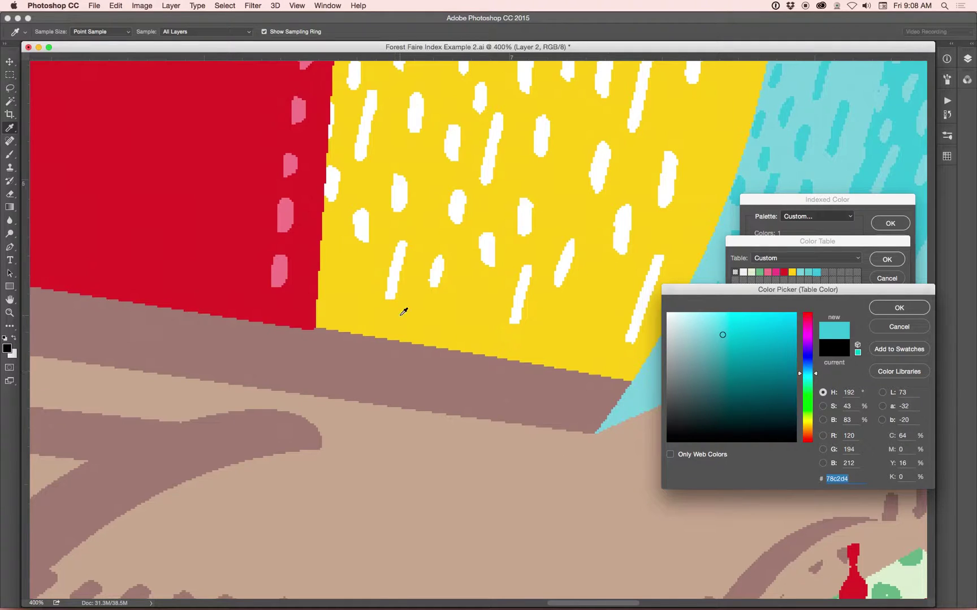
{"action": "key", "text": "super+minus"}
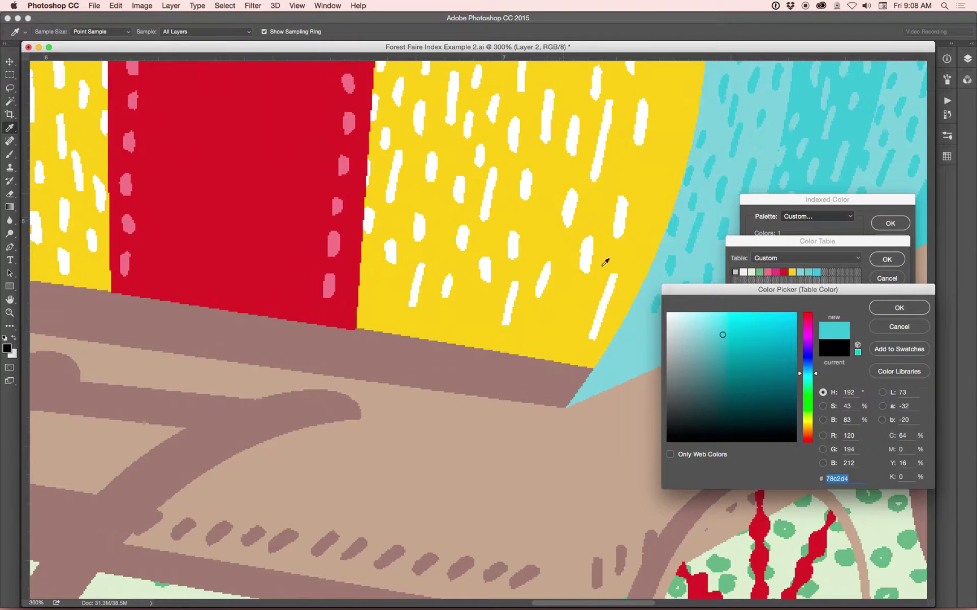
{"action": "key", "text": "super+minus"}
{"action": "key", "text": "super+minus"}
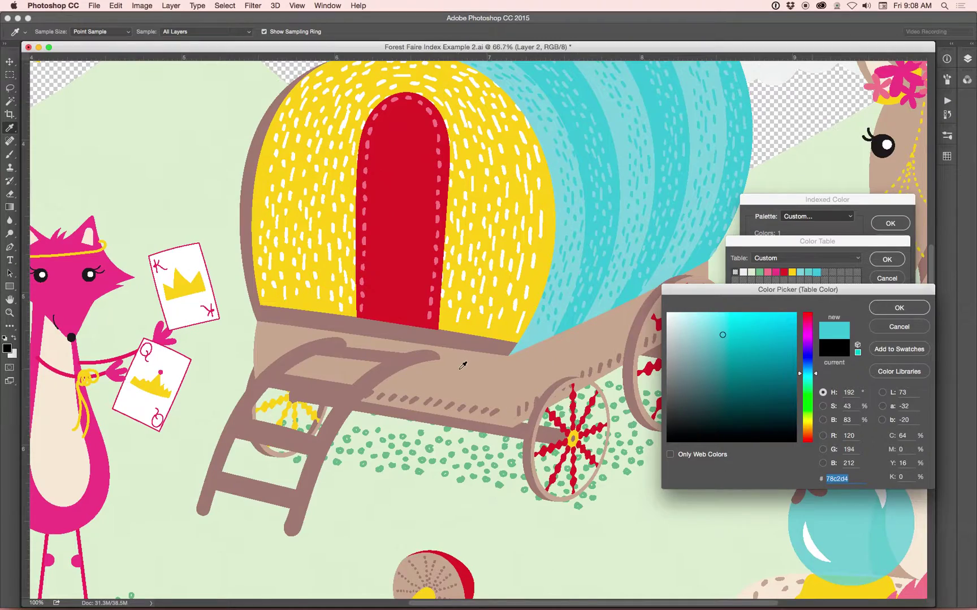
{"action": "key", "text": "super+minus"}
{"action": "key", "text": "super+minus"}
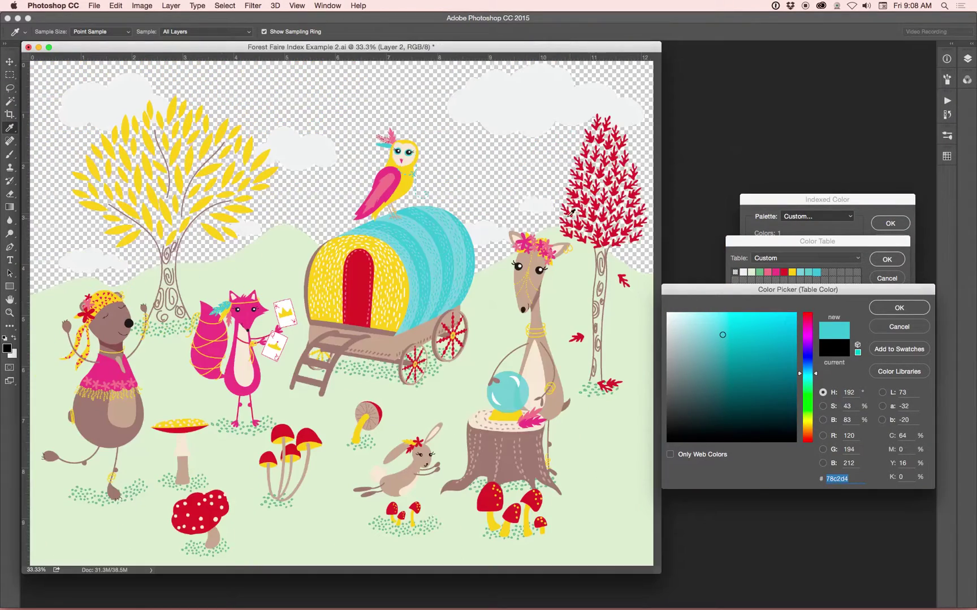
{"action": "left_click_drag", "start_coordinate": [568, 46], "coordinate": [621, 63]}
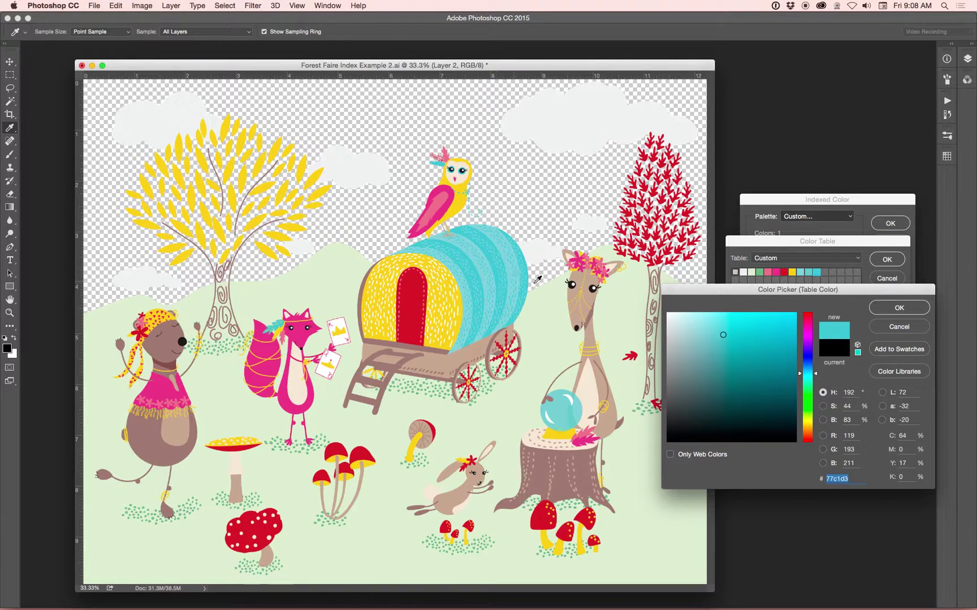
Keep the wagon's turquoise and add the deer's peach and tan to the table.
{"action": "key", "text": "Return"}
{"action": "left_click", "coordinate": [824, 272]}
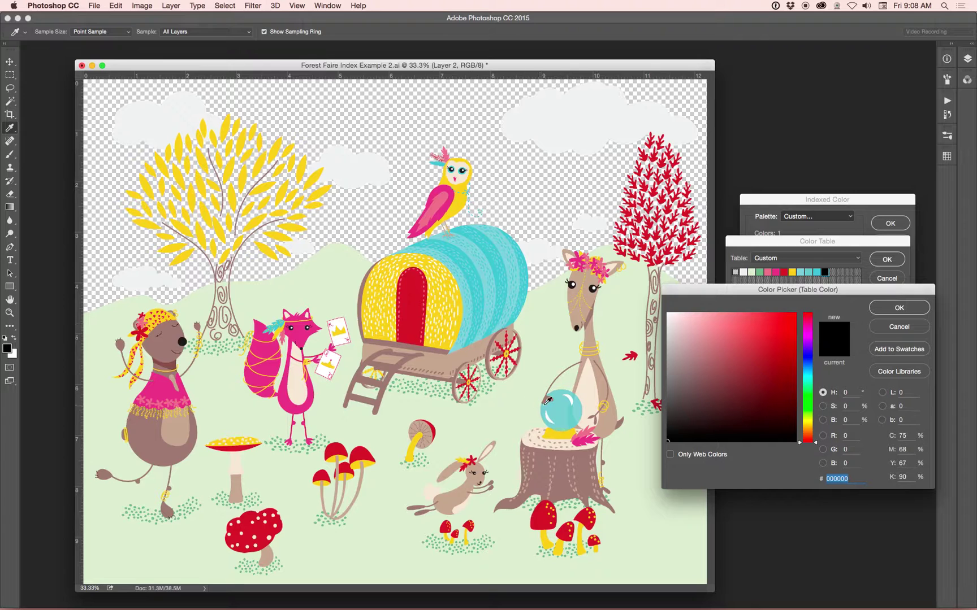
{"action": "left_click", "coordinate": [584, 385]}
{"action": "key", "text": "Return"}
{"action": "left_click", "coordinate": [832, 273]}
{"action": "left_click", "coordinate": [590, 271]}
{"action": "key", "text": "Return"}
Add a mauve-brown from the artwork and the bear's brown to the table.
{"action": "left_click", "coordinate": [843, 273]}
{"action": "left_click", "coordinate": [619, 423]}
{"action": "key", "text": "Return"}
{"action": "left_click", "coordinate": [848, 273]}
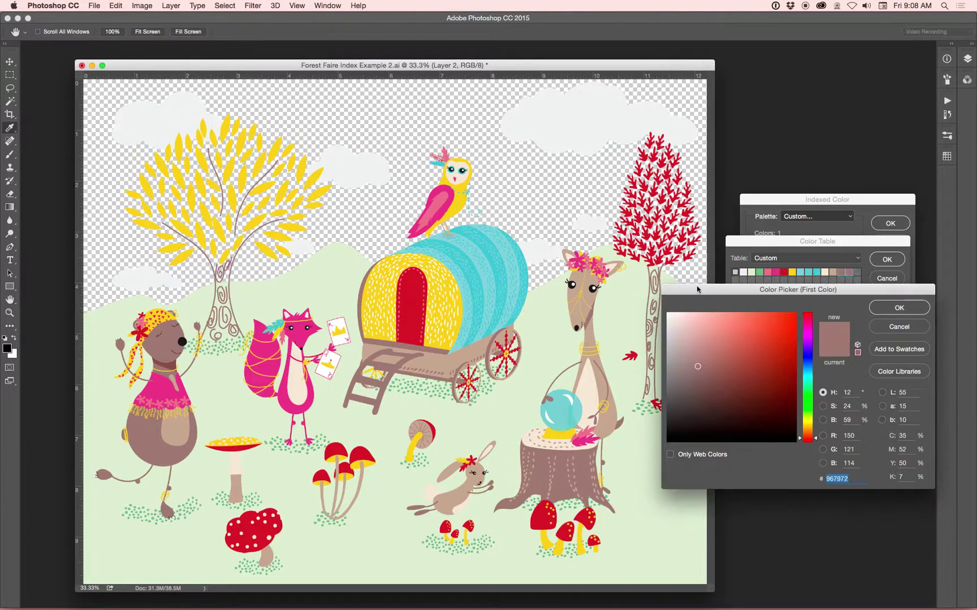
{"action": "left_click", "coordinate": [891, 330]}
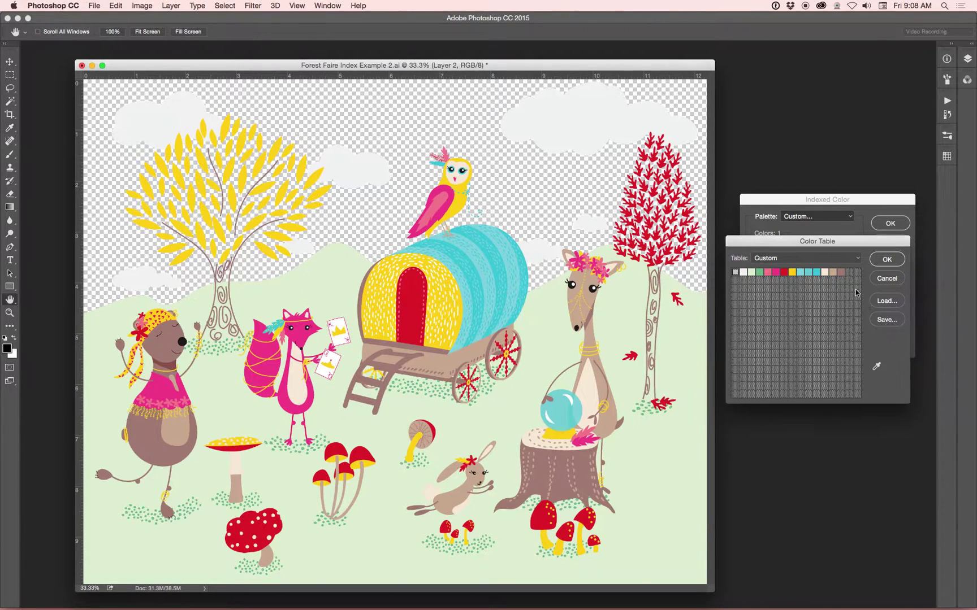
{"action": "left_click", "coordinate": [841, 273]}
{"action": "key", "text": "Escape"}
{"action": "left_click", "coordinate": [849, 273]}
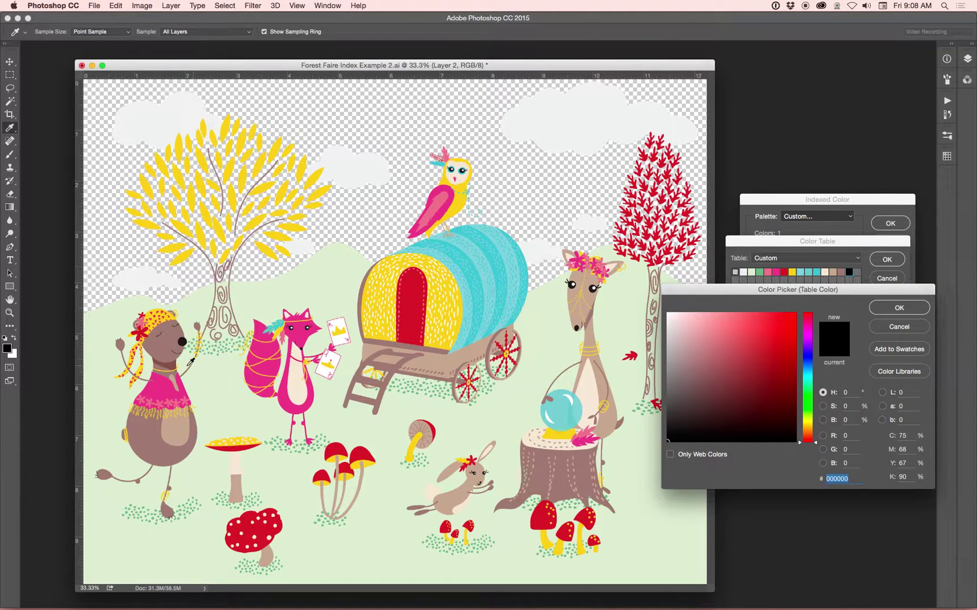
{"action": "left_click", "coordinate": [179, 366]}
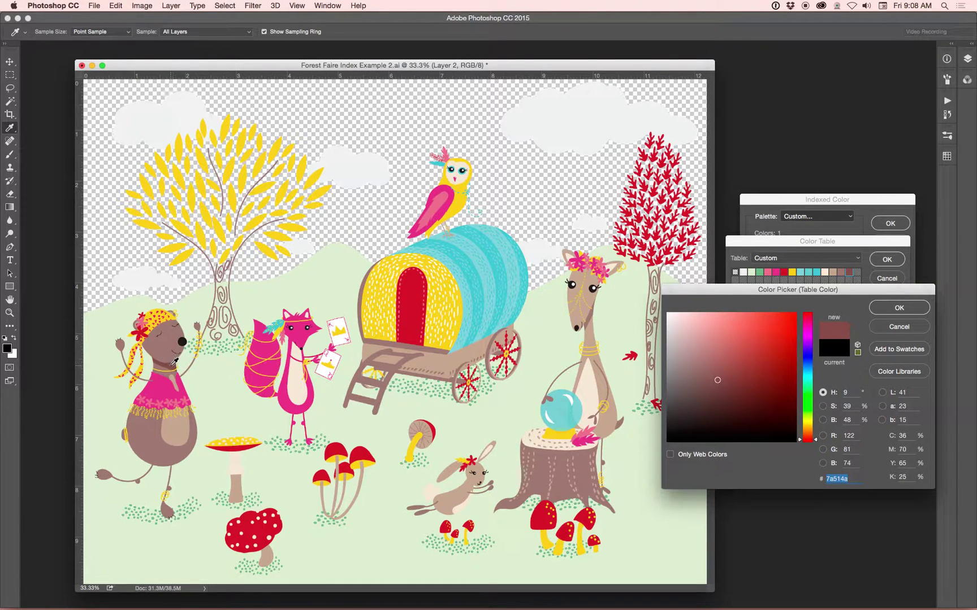
{"action": "key", "text": "Return"}
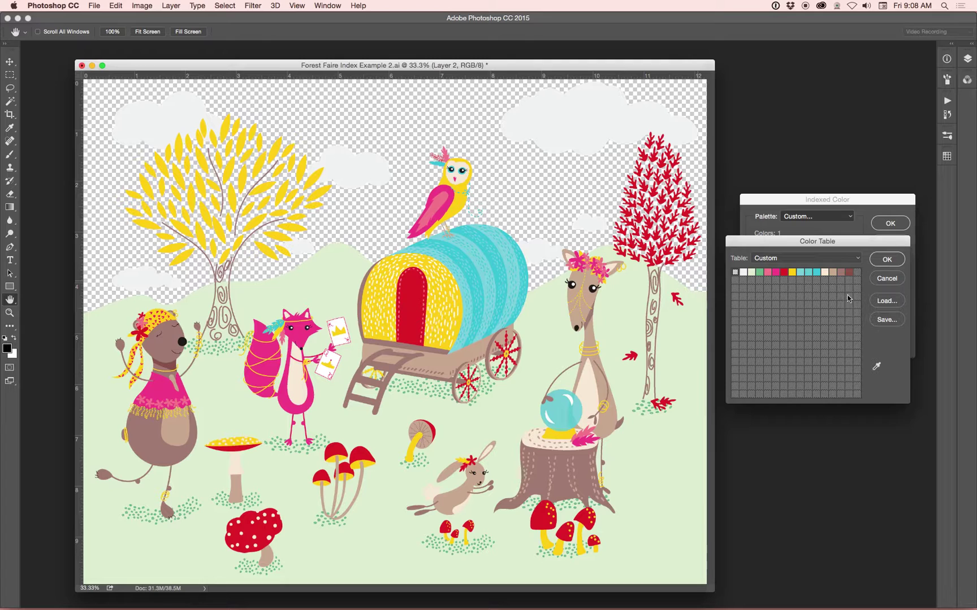
{"action": "left_click", "coordinate": [858, 273]}
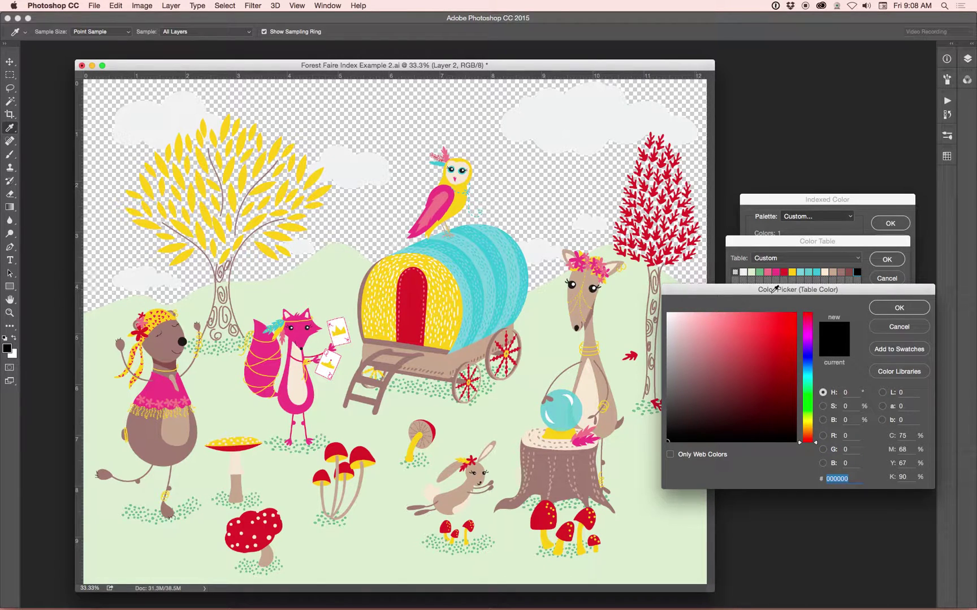
Add pure white ffffff to the colour table.
{"action": "left_click", "coordinate": [613, 244]}
{"action": "left_click_drag", "start_coordinate": [693, 345], "coordinate": [653, 299]}
{"action": "key", "text": "Return"}
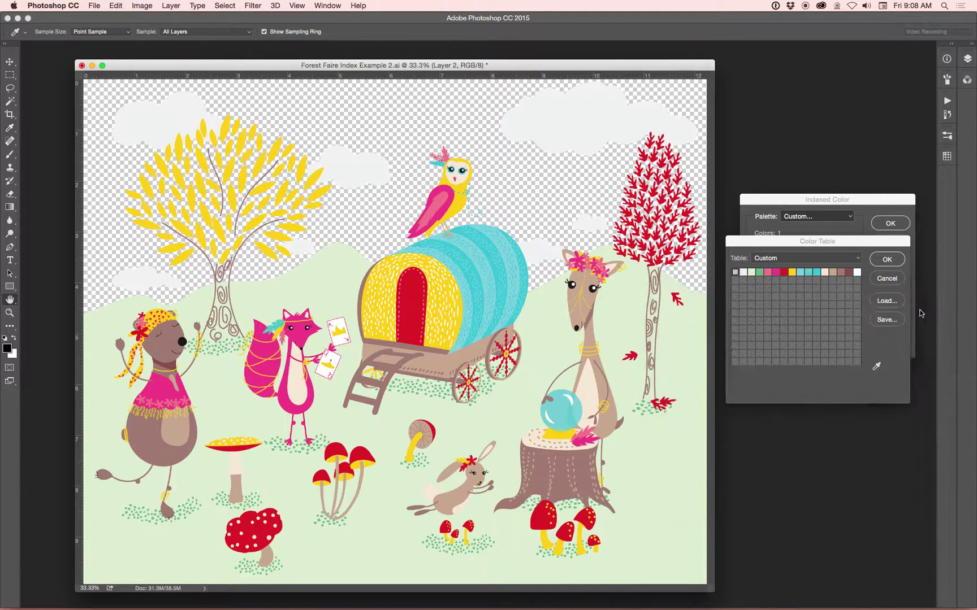
Add a near-black 221f1f sampled from the deer's eye.
{"action": "left_click", "coordinate": [734, 280]}
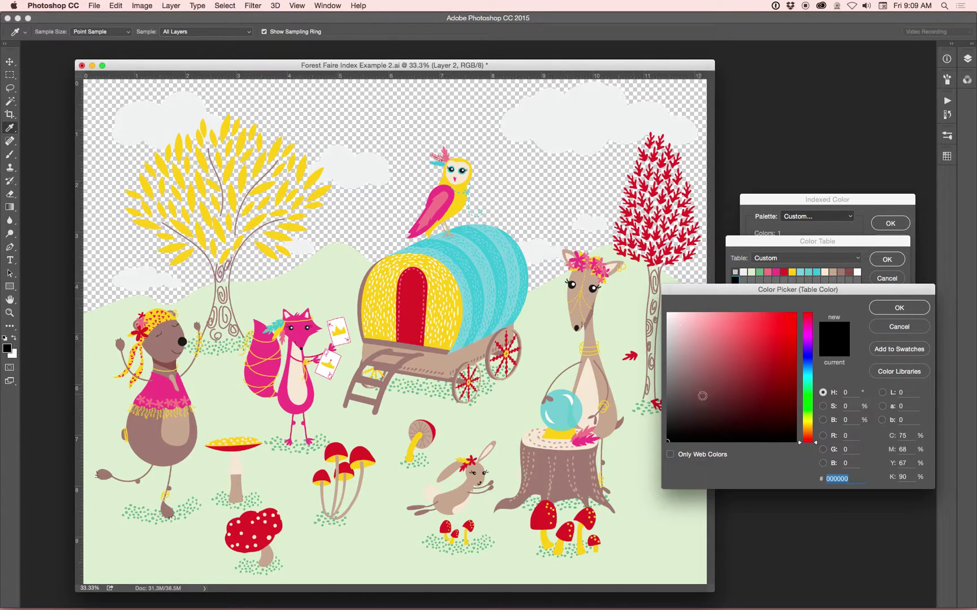
{"action": "left_click", "coordinate": [706, 392]}
{"action": "left_click_drag", "start_coordinate": [677, 428], "coordinate": [667, 442]}
{"action": "left_click", "coordinate": [591, 288]}
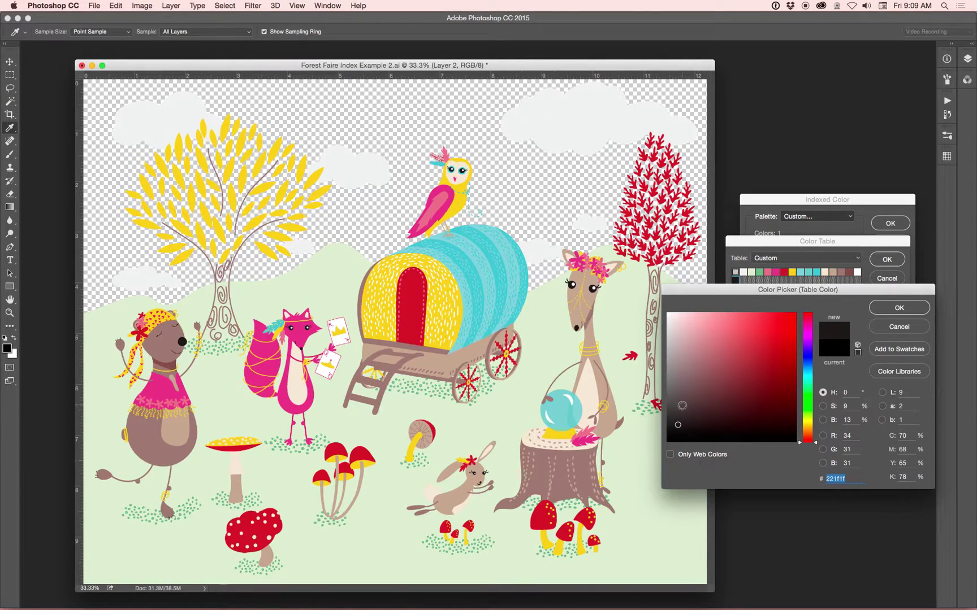
{"action": "left_click", "coordinate": [591, 289]}
{"action": "left_click", "coordinate": [895, 306]}
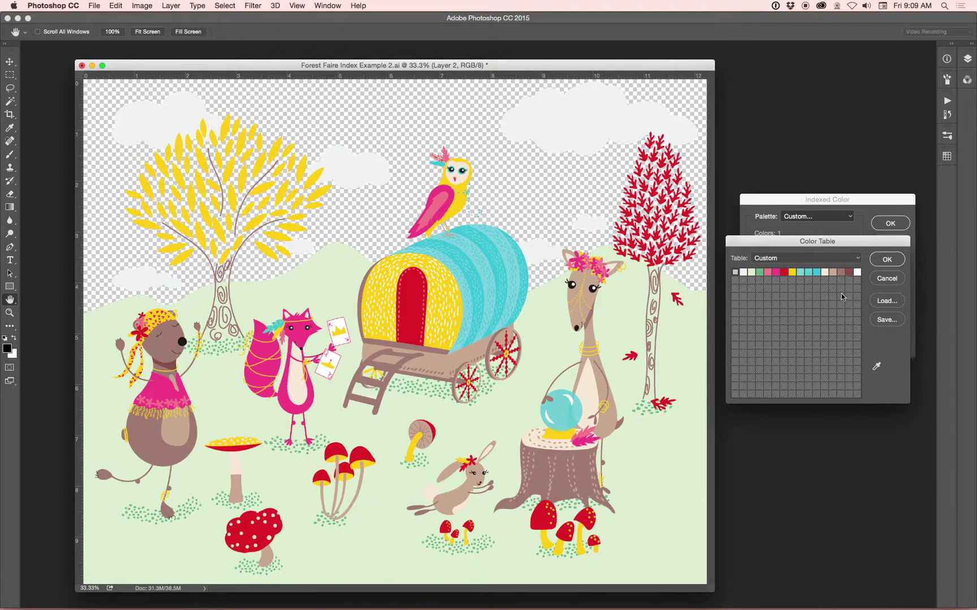
Accept the 16-colour custom colour table and preview the indexed conversion, then show the palette types.
{"action": "left_click", "coordinate": [895, 260]}
{"action": "left_click", "coordinate": [876, 263]}
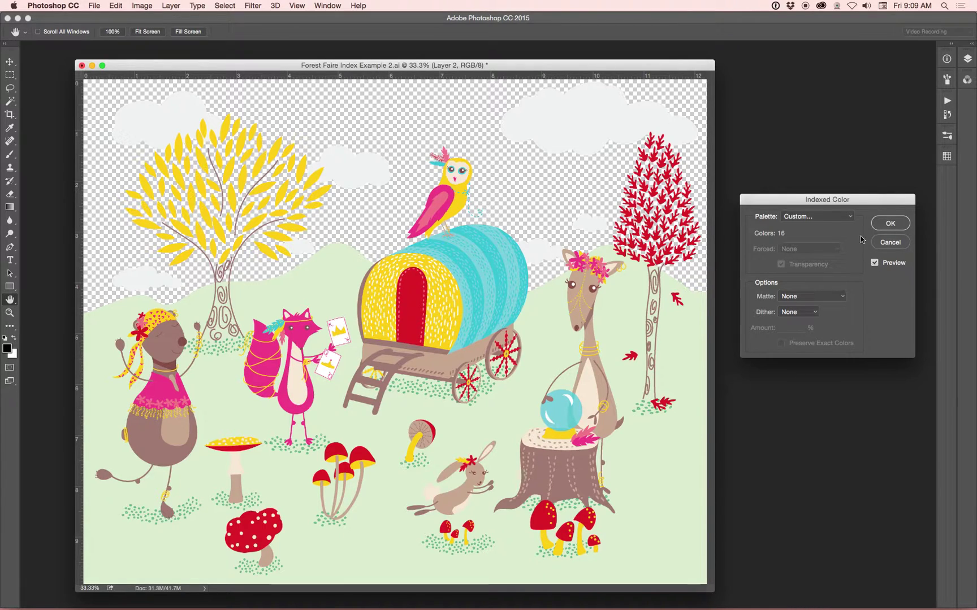
{"action": "left_click", "coordinate": [835, 216]}
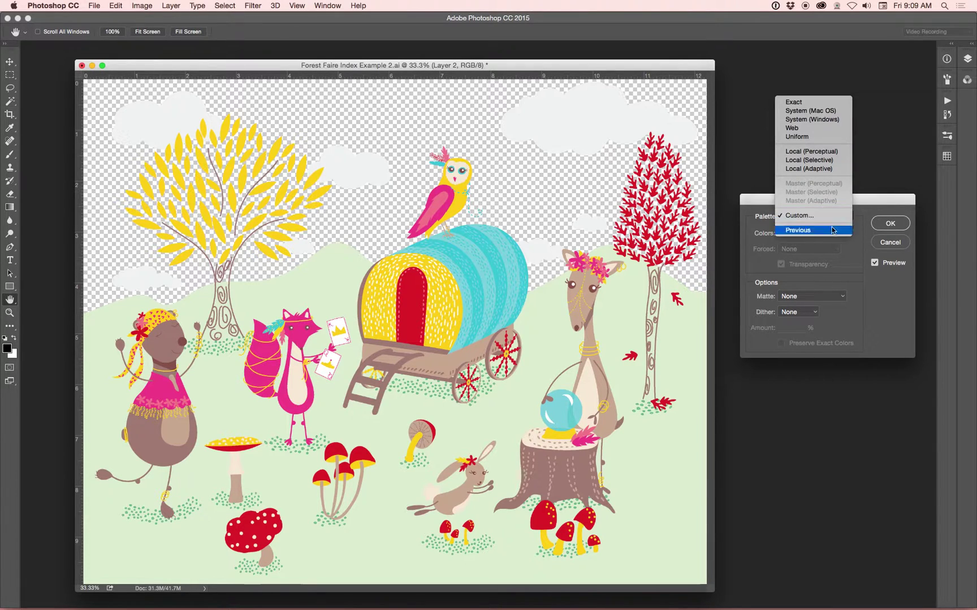
Reopen the Custom palette's colour table from the Palette list.
{"action": "left_click", "coordinate": [827, 219]}
{"action": "left_click", "coordinate": [831, 218]}
{"action": "left_click", "coordinate": [831, 219]}
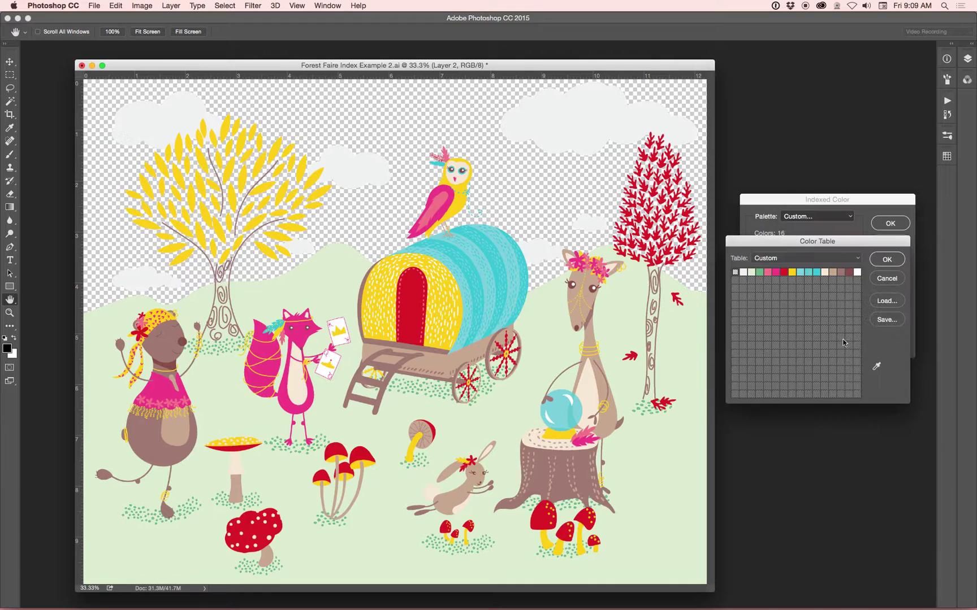
{"action": "left_click", "coordinate": [885, 260]}
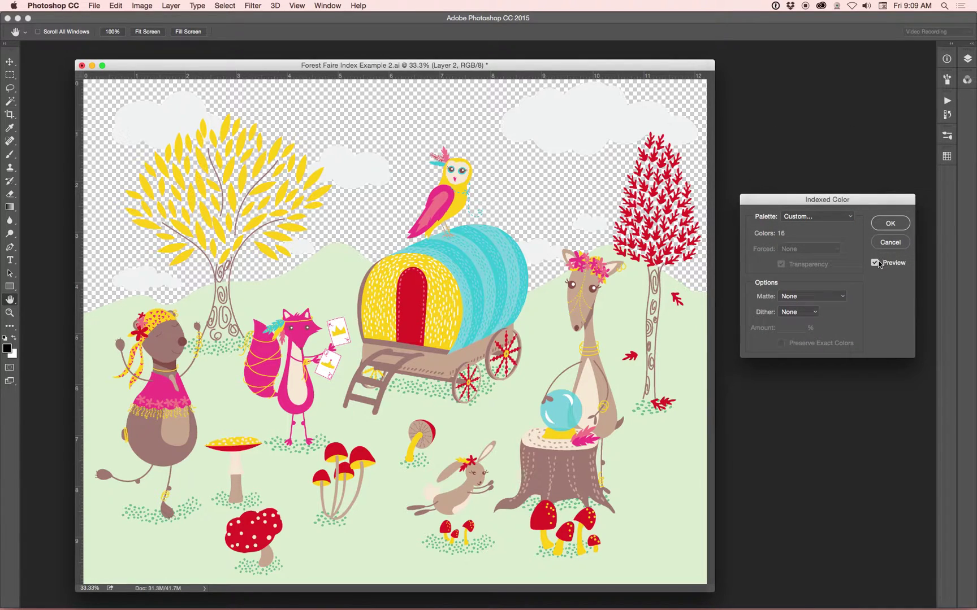
{"action": "left_click", "coordinate": [829, 218]}
{"action": "left_click", "coordinate": [797, 215]}
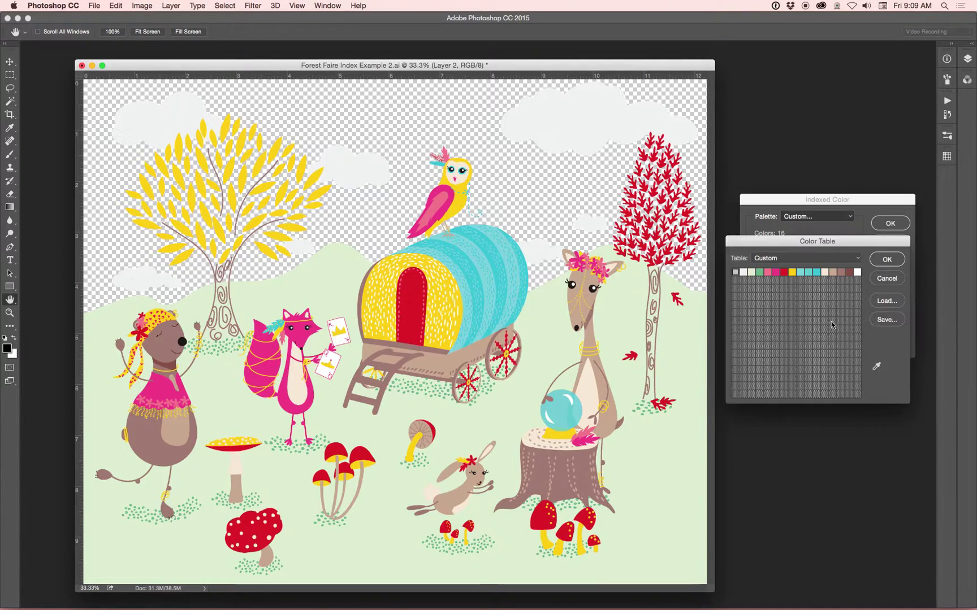
Add the deer's dark eye grey as a new entry and accept the 17-colour table.
{"action": "left_click", "coordinate": [734, 279]}
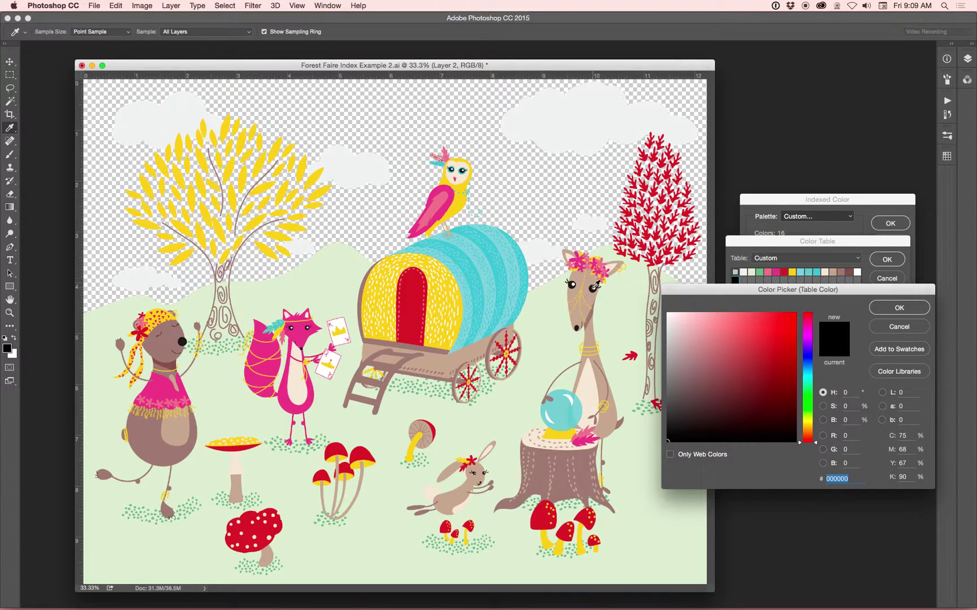
{"action": "left_click", "coordinate": [594, 289]}
{"action": "key", "text": "Return"}
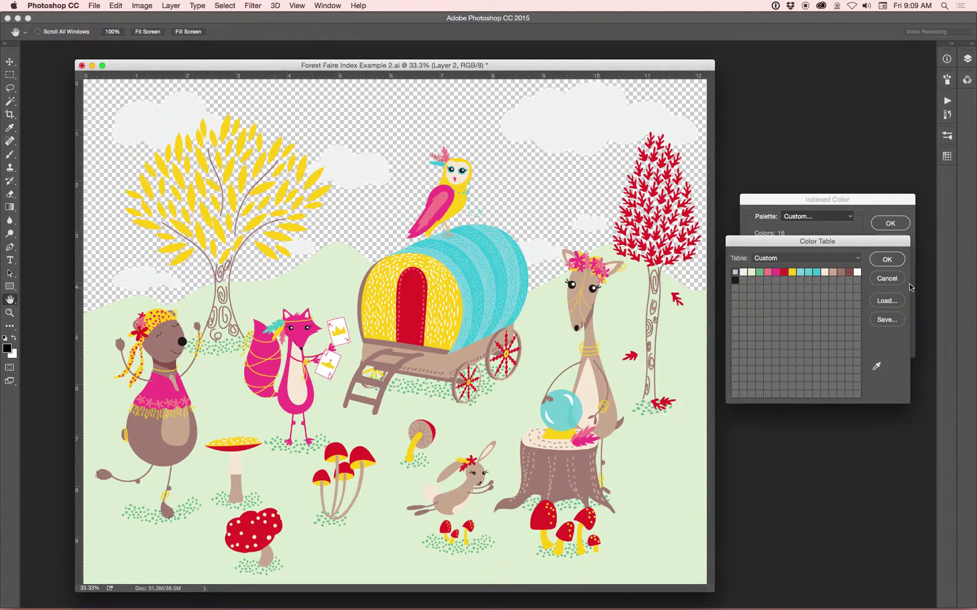
{"action": "left_click_drag", "start_coordinate": [846, 241], "coordinate": [826, 253]}
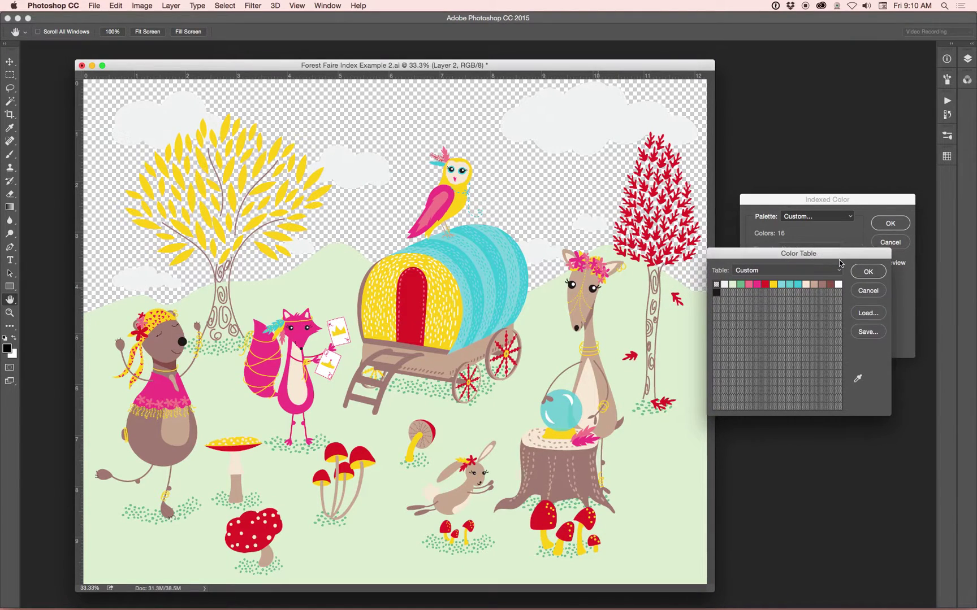
{"action": "left_click", "coordinate": [867, 272]}
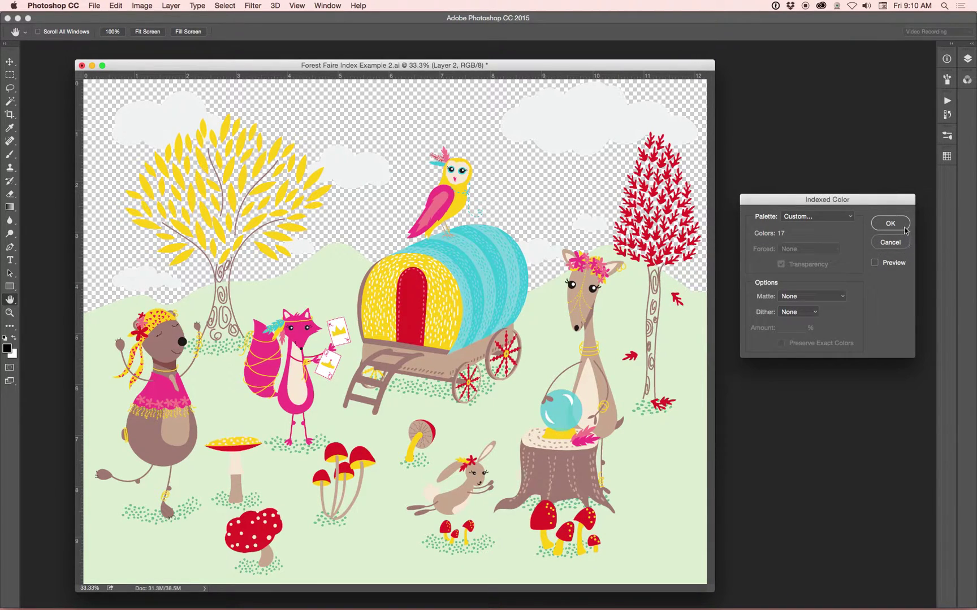
Preview the 17-colour Custom, no-dither conversion, comparing it on and off and zooming out to 33.3%.
{"action": "left_click", "coordinate": [891, 266]}
{"action": "left_click", "coordinate": [879, 264]}
{"action": "left_click", "coordinate": [880, 264]}
{"action": "key", "text": "super+equal"}
{"action": "key", "text": "super+minus"}
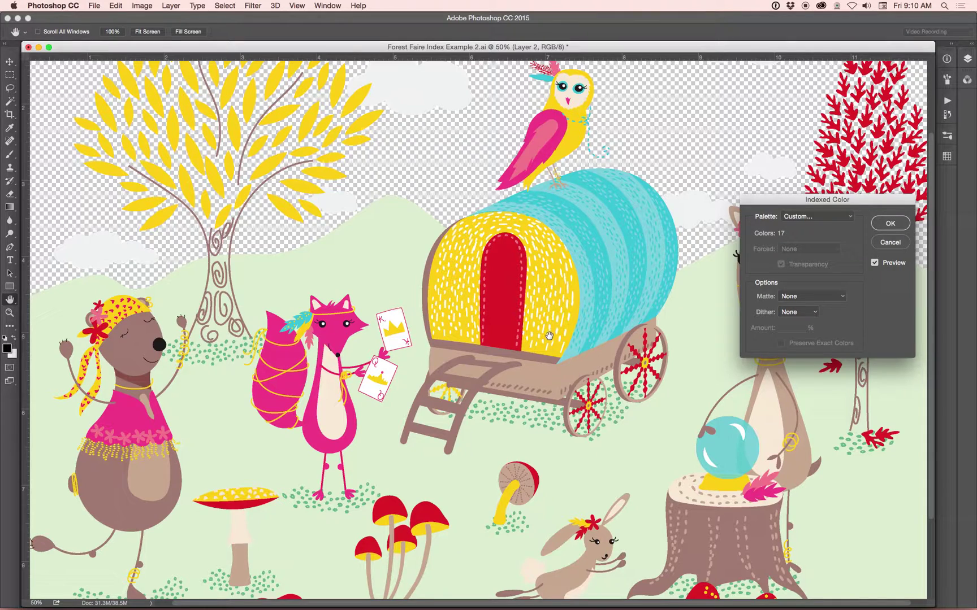
{"action": "key", "text": "super+minus"}
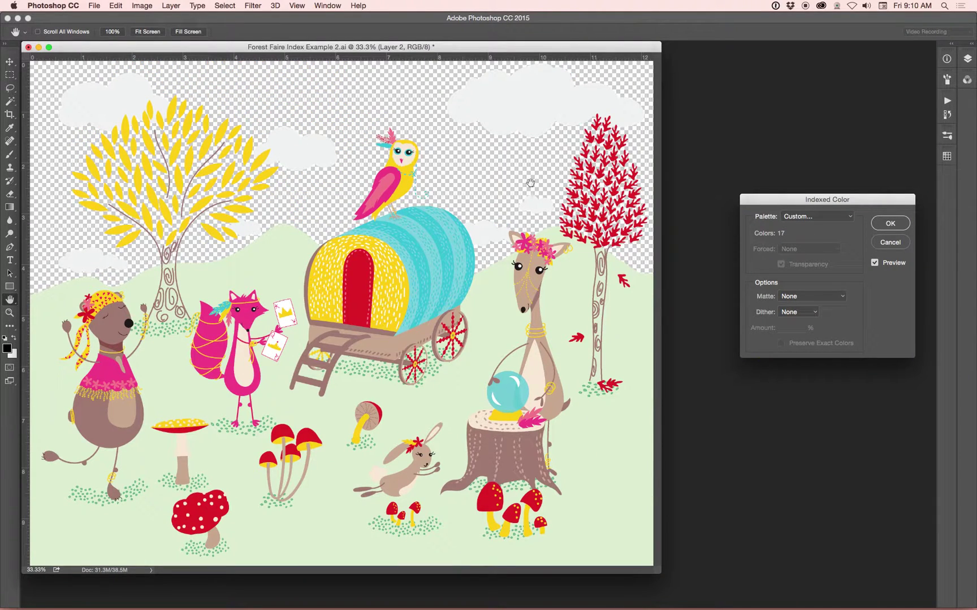
Convert the illustration to indexed colour and show the Layers and Channels panels.
{"action": "left_click", "coordinate": [890, 225]}
{"action": "left_click_drag", "start_coordinate": [547, 47], "coordinate": [658, 49]}
{"action": "left_click", "coordinate": [971, 45]}
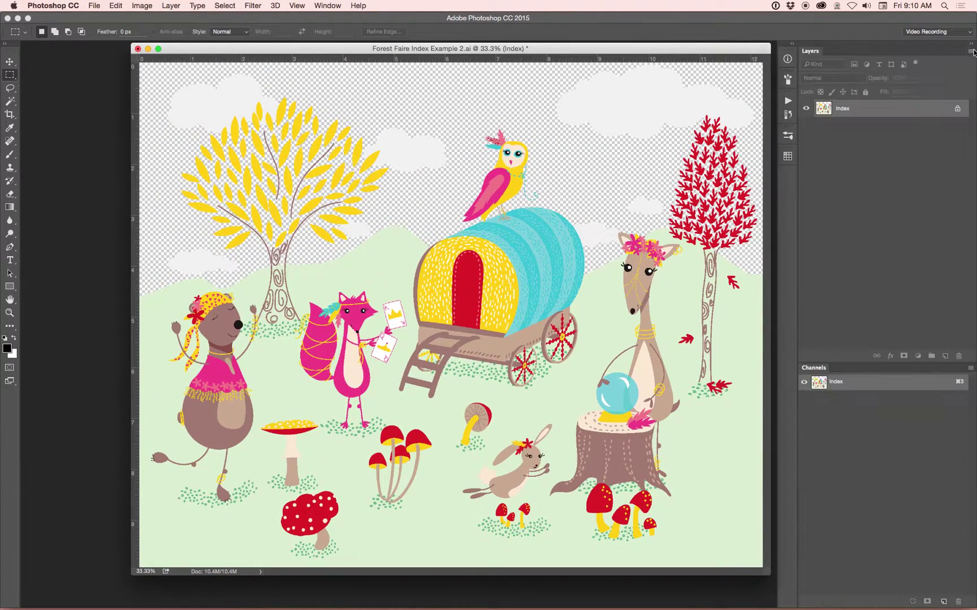
{"action": "left_click_drag", "start_coordinate": [766, 52], "coordinate": [750, 54]}
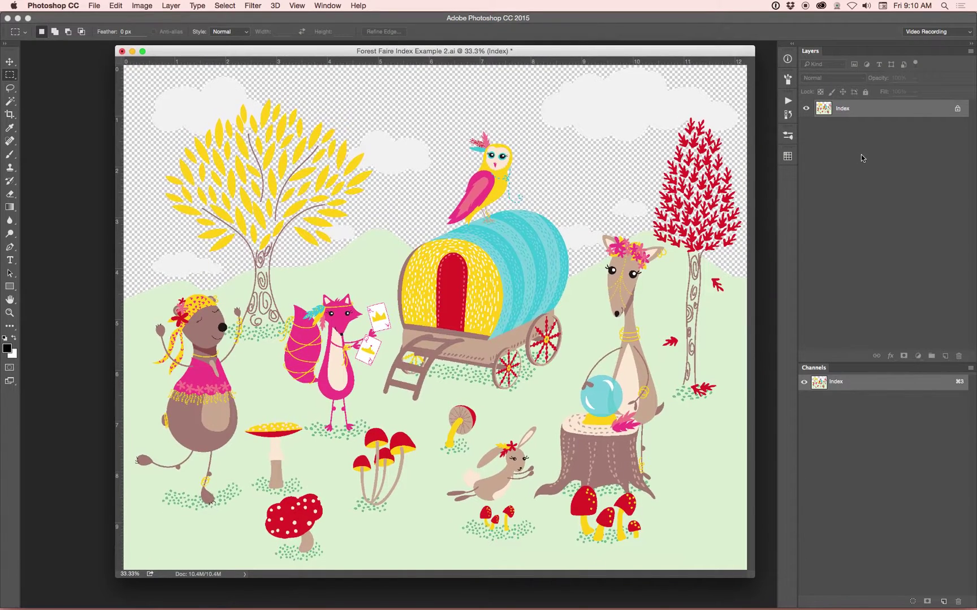
{"action": "left_click_drag", "start_coordinate": [649, 49], "coordinate": [623, 47]}
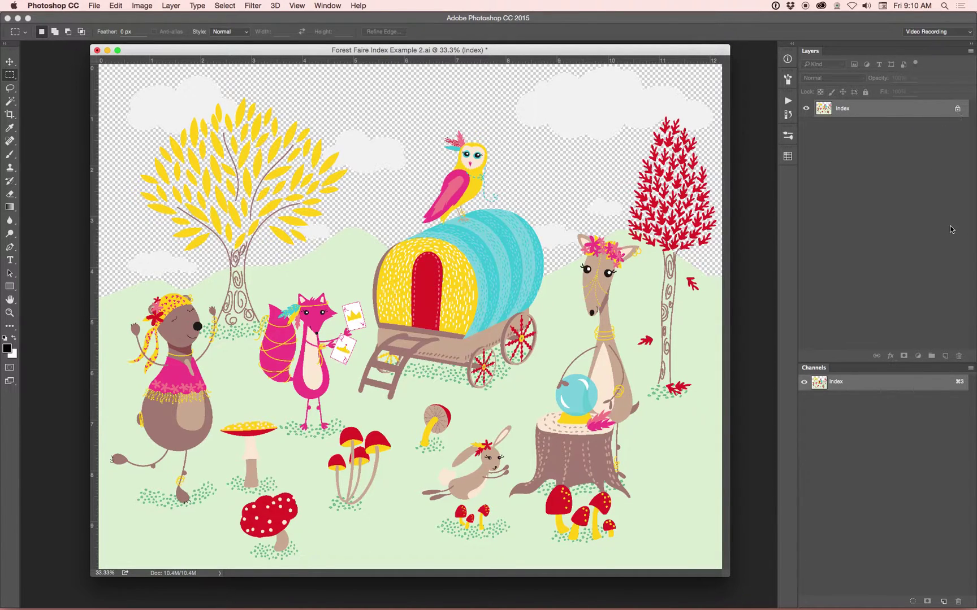
Reposition the illustration window and bring up the Index folder holding palette.psd.
{"action": "left_click", "coordinate": [944, 356]}
{"action": "left_click_drag", "start_coordinate": [613, 45], "coordinate": [632, 47]}
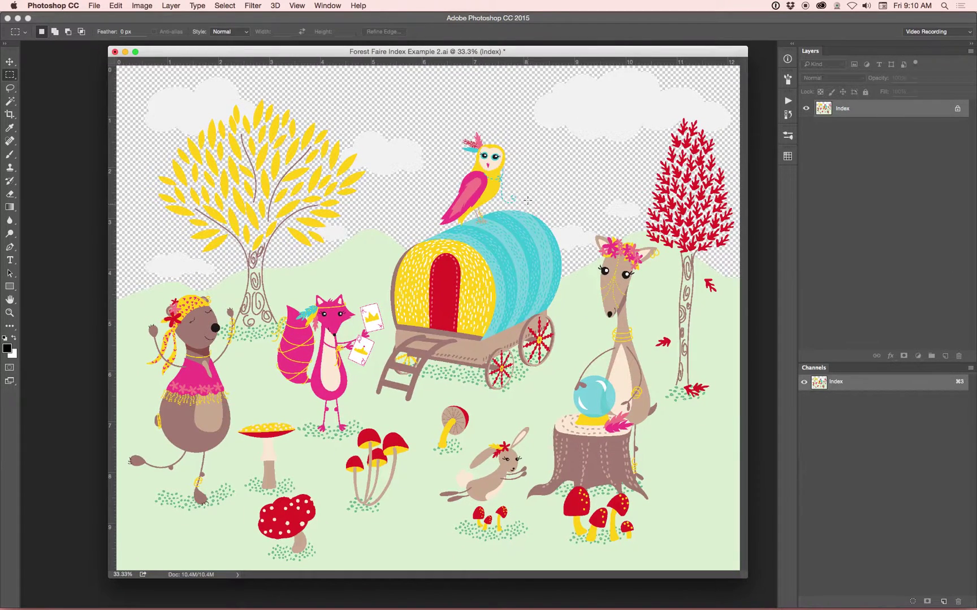
{"action": "left_click_drag", "start_coordinate": [189, 89], "coordinate": [328, 163]}
{"action": "left_click", "coordinate": [368, 282]}
{"action": "left_click_drag", "start_coordinate": [535, 52], "coordinate": [539, 57]}
Open palette.psd from the Index folder and zoom it out to 16.7%.
{"action": "key", "text": "super+Tab"}
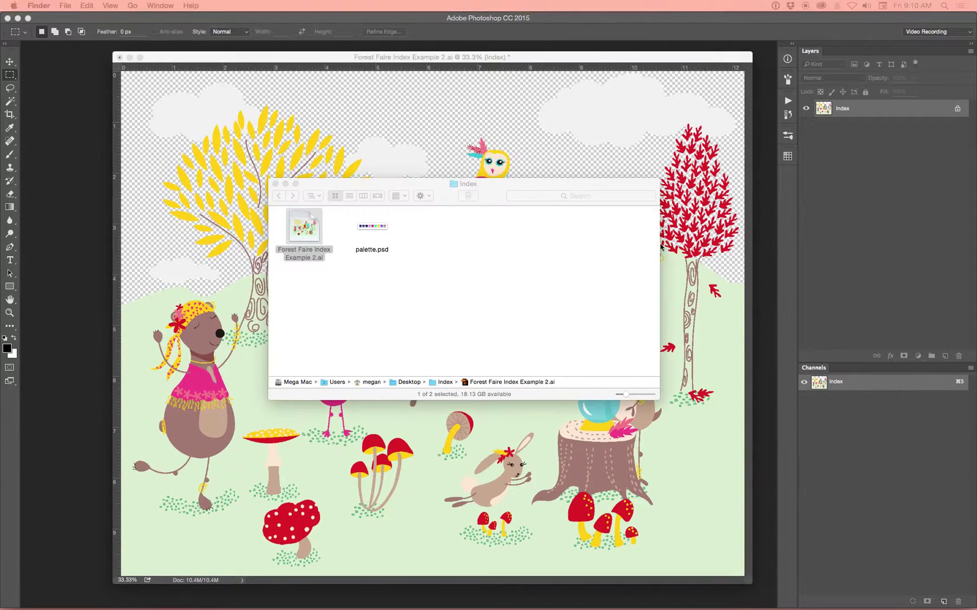
{"action": "left_click_drag", "start_coordinate": [391, 184], "coordinate": [402, 190]}
{"action": "double_click", "coordinate": [386, 235]}
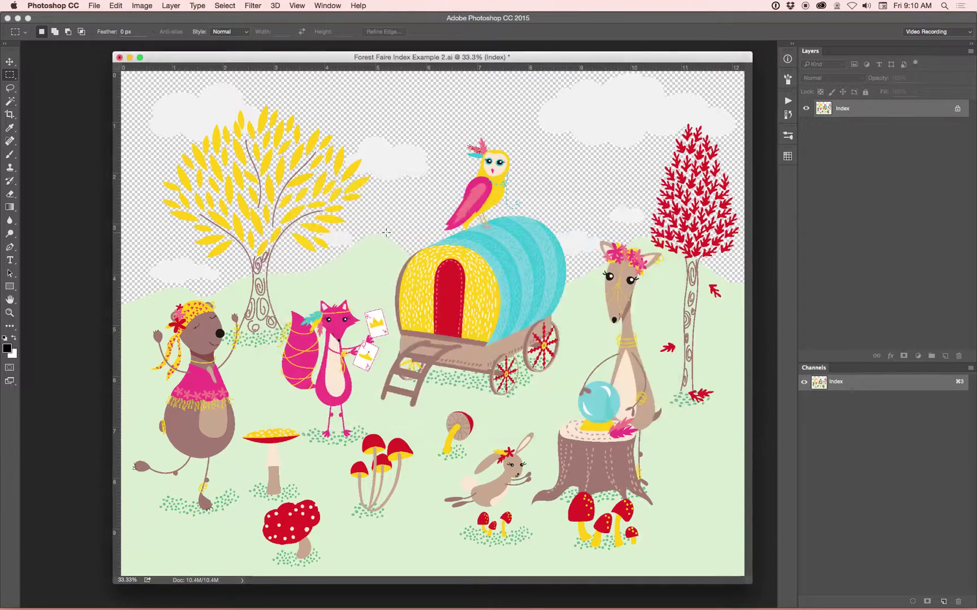
{"action": "key", "text": "super+minus"}
{"action": "key", "text": "super+minus"}
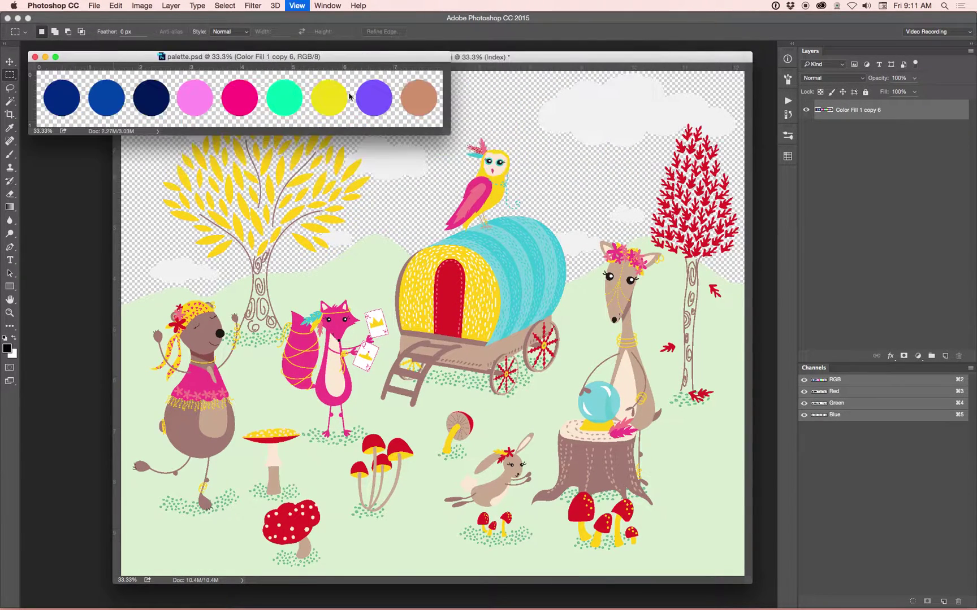
{"action": "key", "text": "super+minus"}
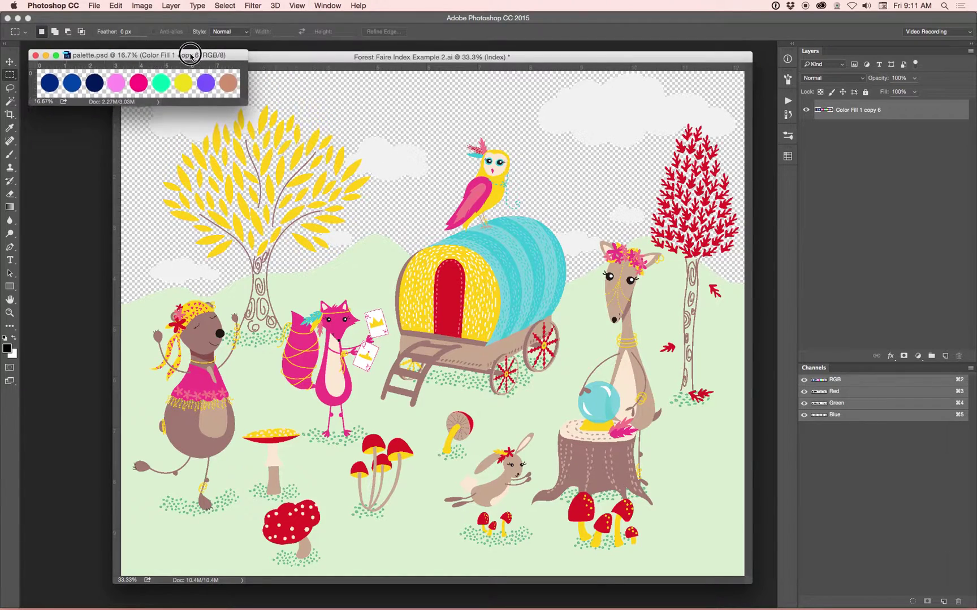
Arrange the illustration and palette windows side by side, with the palette strip at top left.
{"action": "mouse_move", "coordinate": [299, 58]}
{"action": "left_mouse_down"}
{"action": "mouse_move", "coordinate": [299, 70]}
{"action": "mouse_move", "coordinate": [310, 69]}
{"action": "left_mouse_up"}
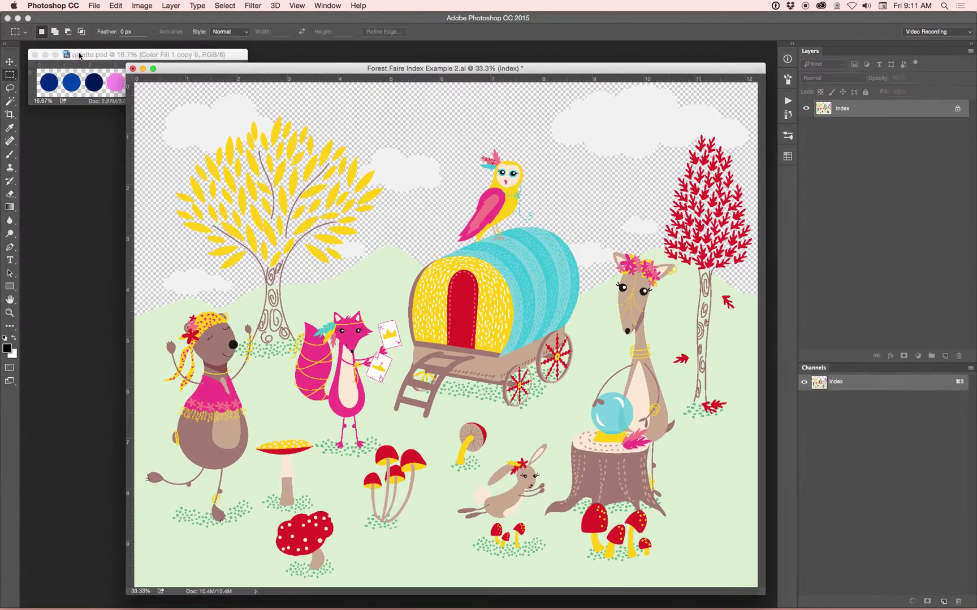
{"action": "left_click", "coordinate": [118, 61]}
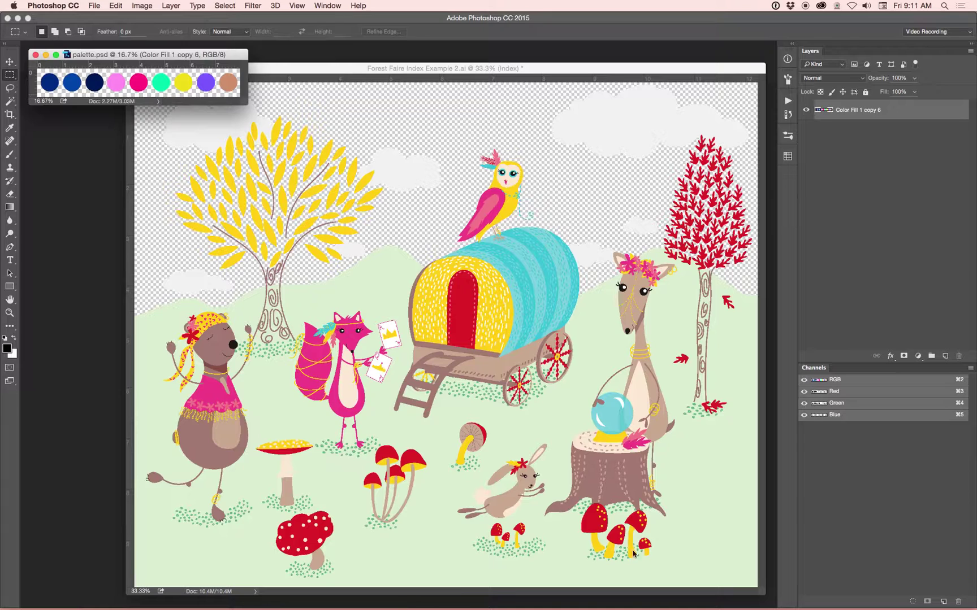
{"action": "key", "text": "super+Tab"}
{"action": "left_click_drag", "start_coordinate": [380, 239], "coordinate": [355, 591]}
{"action": "left_click", "coordinate": [283, 69]}
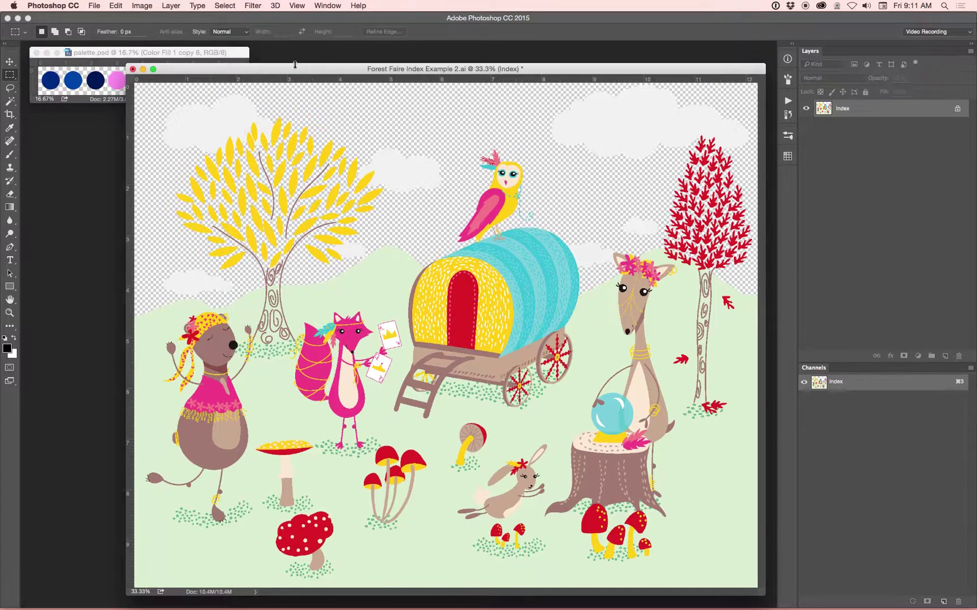
{"action": "left_click", "coordinate": [973, 45]}
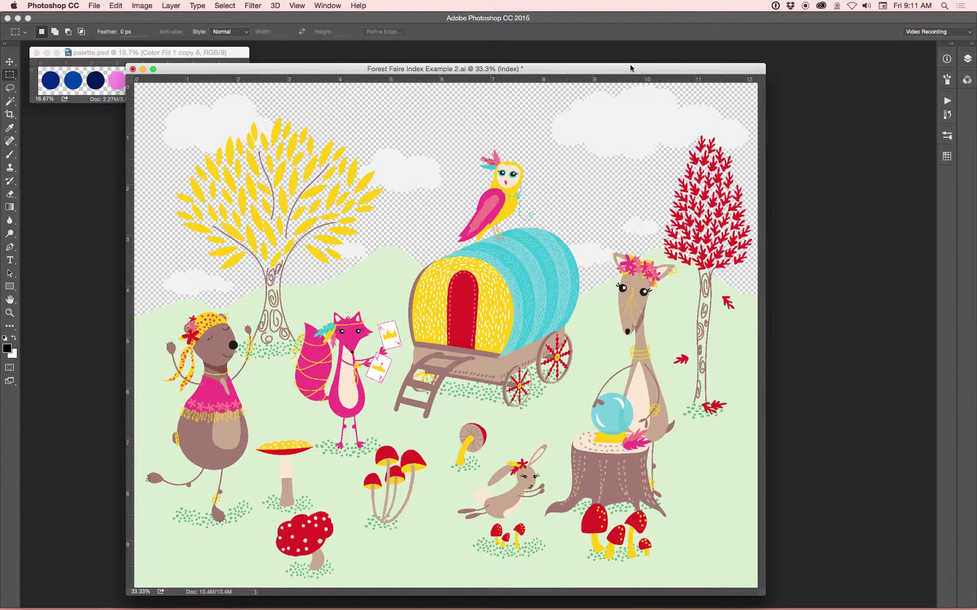
{"action": "left_click_drag", "start_coordinate": [617, 69], "coordinate": [768, 65]}
{"action": "left_click", "coordinate": [220, 52]}
{"action": "left_click_drag", "start_coordinate": [220, 52], "coordinate": [223, 61]}
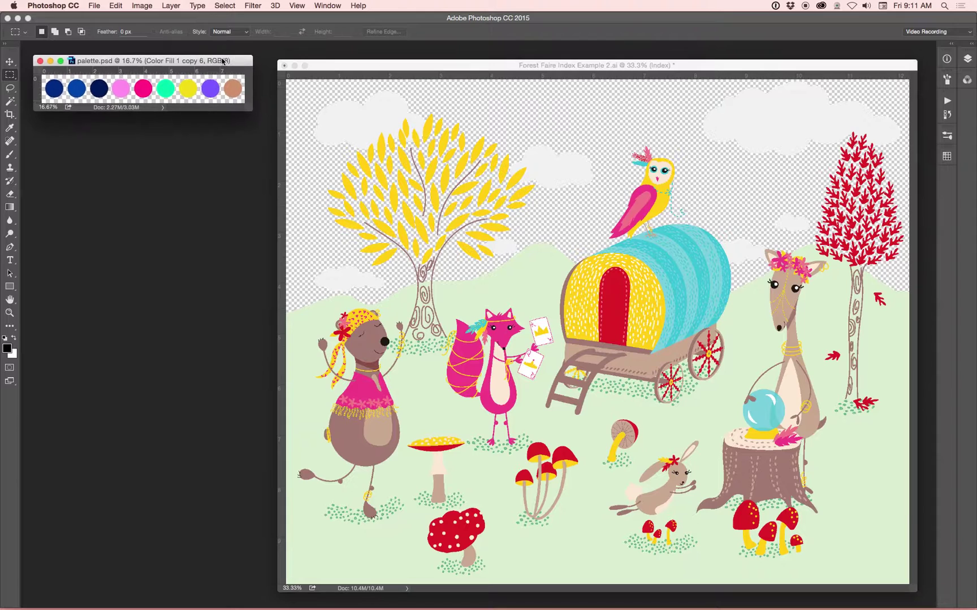
Open the illustration's Color Table from Image > Mode.
{"action": "left_click_drag", "start_coordinate": [462, 63], "coordinate": [461, 59]}
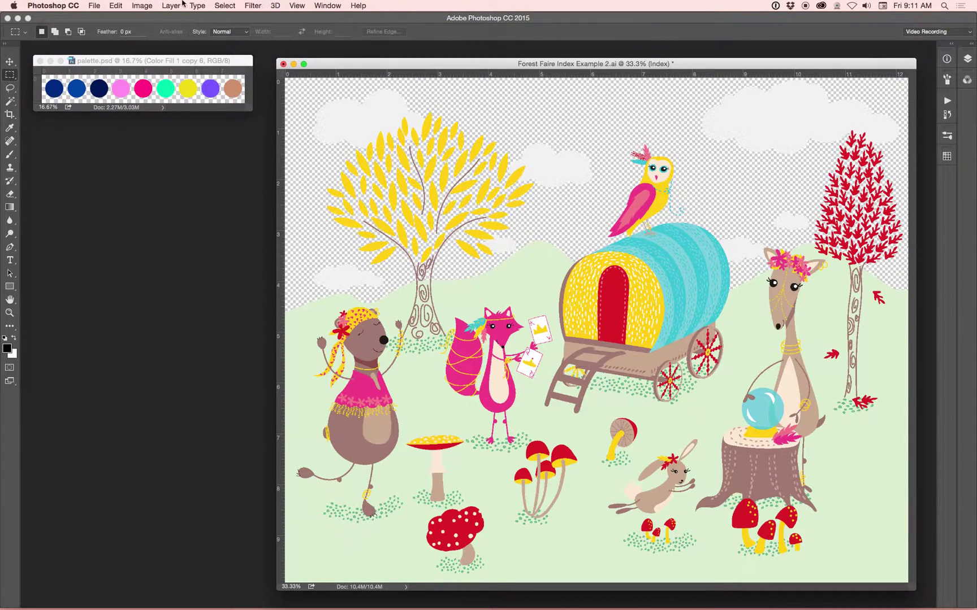
{"action": "left_click", "coordinate": [142, 6]}
{"action": "mouse_move", "coordinate": [144, 21]}
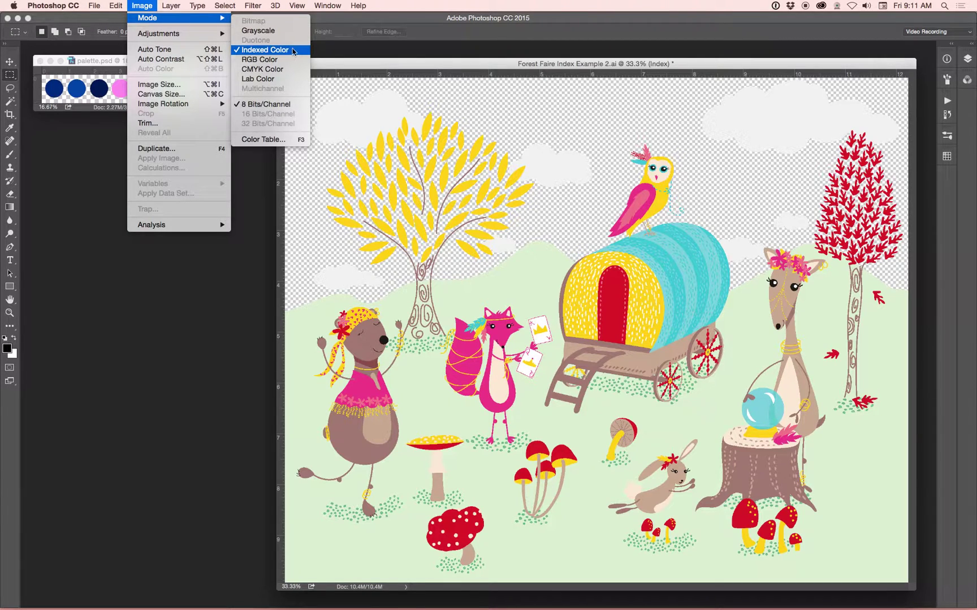
{"action": "left_click", "coordinate": [414, 199]}
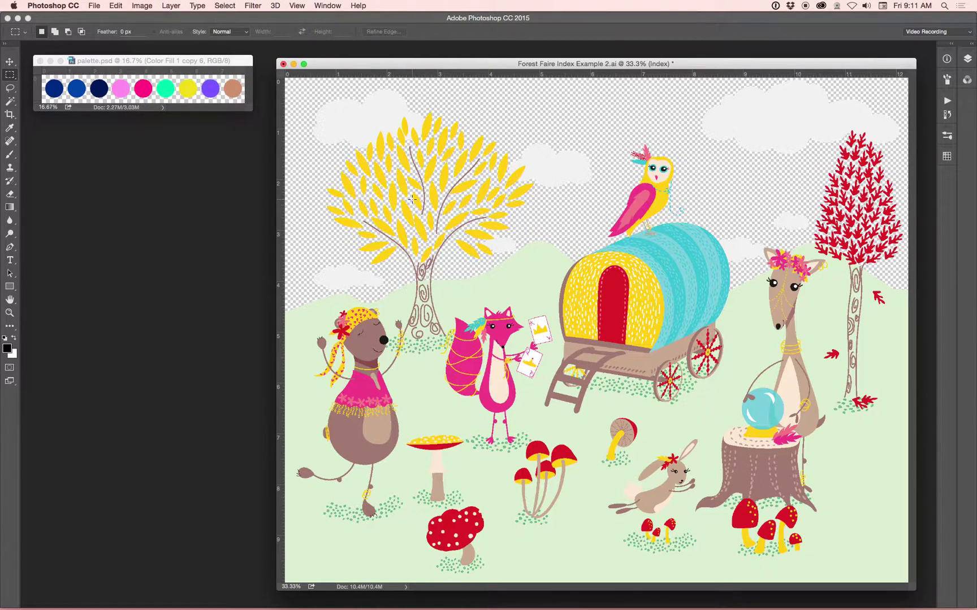
{"action": "mouse_move", "coordinate": [570, 63]}
{"action": "left_mouse_down"}
{"action": "mouse_move", "coordinate": [427, 60]}
{"action": "mouse_move", "coordinate": [566, 67]}
{"action": "left_mouse_up"}
{"action": "left_click", "coordinate": [141, 6]}
{"action": "mouse_move", "coordinate": [152, 19]}
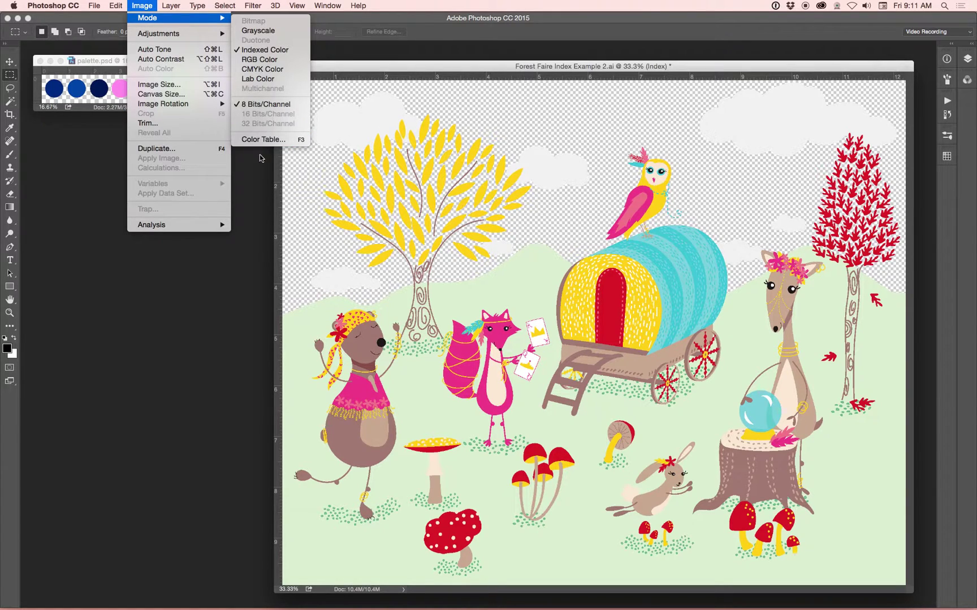
{"action": "left_click", "coordinate": [394, 184]}
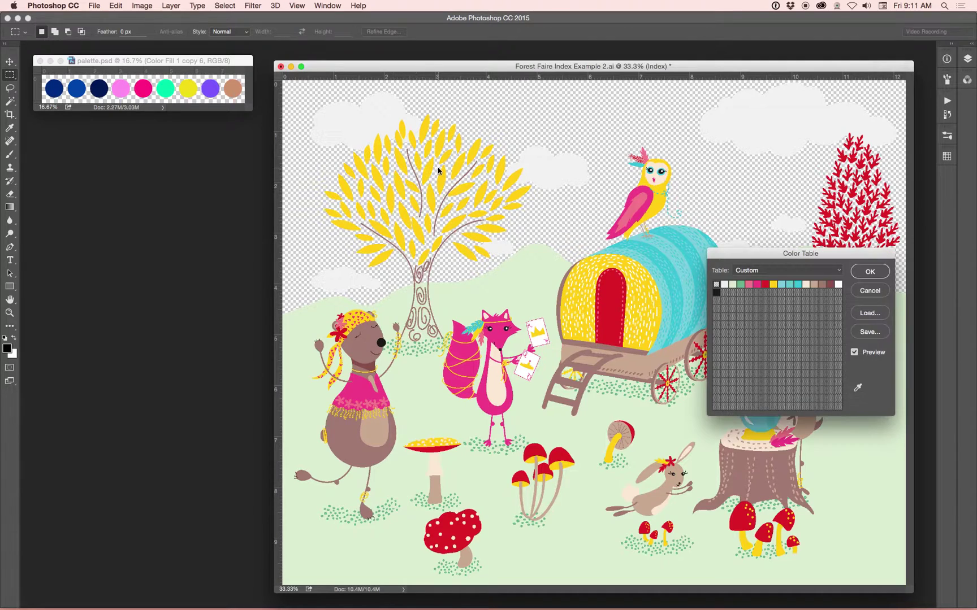
Move the windows and Color Table off the artwork and edit the first, transparent colour.
{"action": "left_click_drag", "start_coordinate": [592, 66], "coordinate": [552, 60]}
{"action": "left_click_drag", "start_coordinate": [695, 64], "coordinate": [709, 66]}
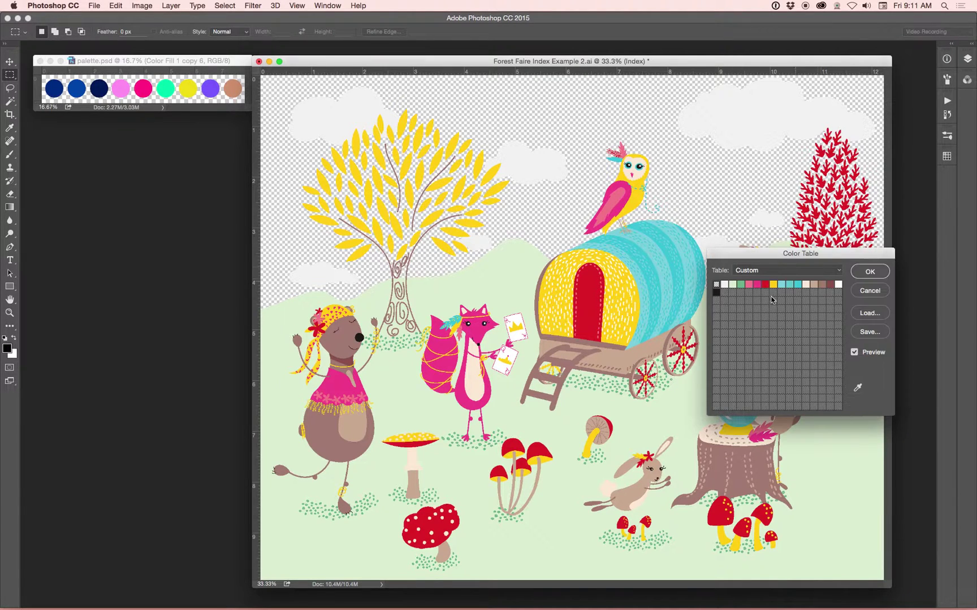
{"action": "left_click_drag", "start_coordinate": [202, 64], "coordinate": [197, 64]}
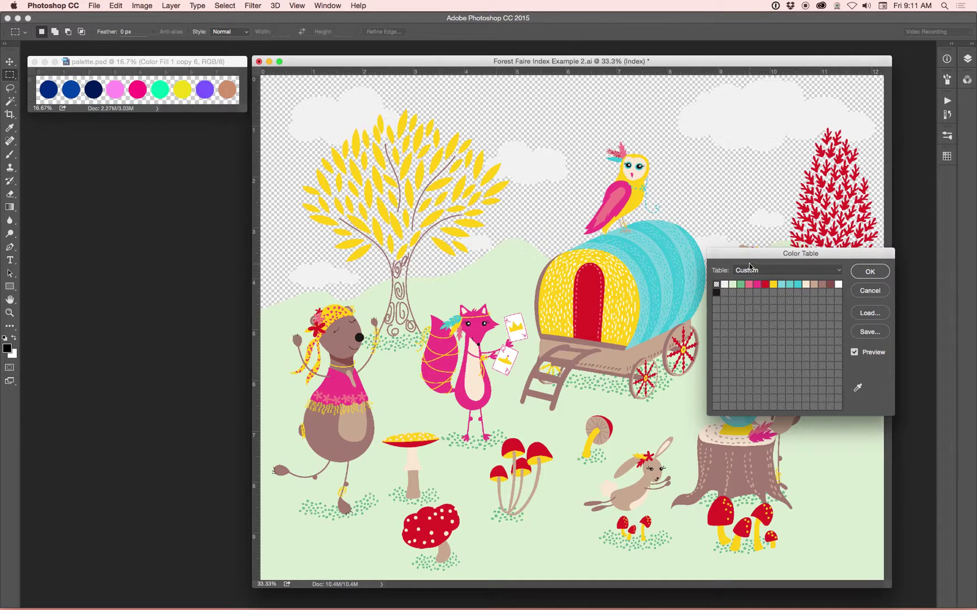
{"action": "left_click_drag", "start_coordinate": [754, 256], "coordinate": [91, 153]}
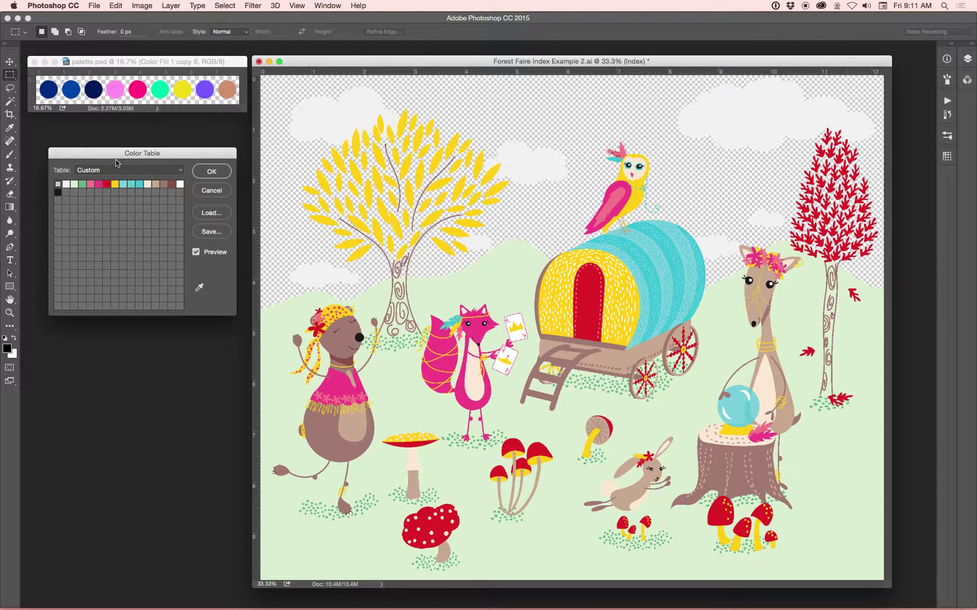
{"action": "left_click_drag", "start_coordinate": [156, 151], "coordinate": [162, 161]}
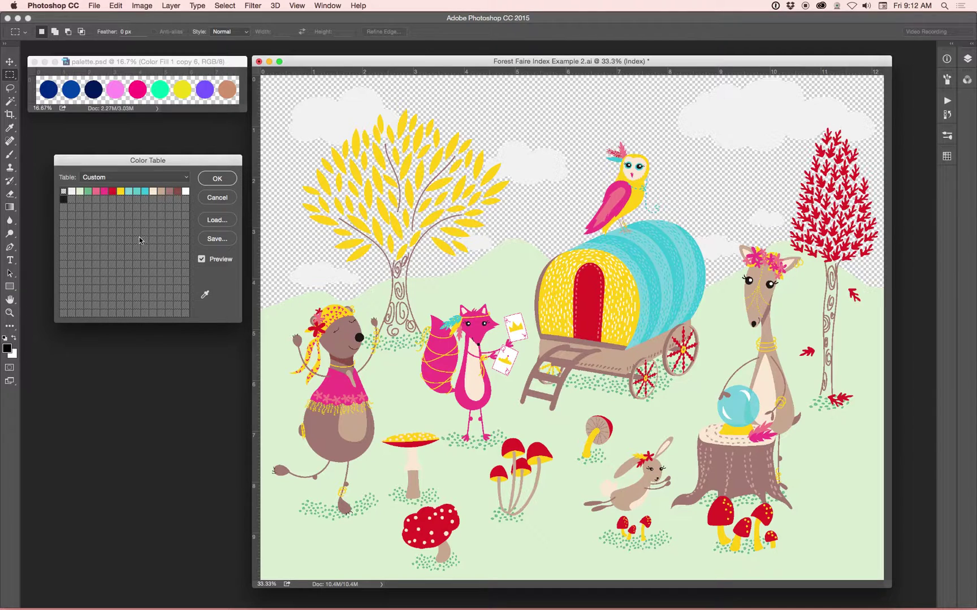
{"action": "left_click", "coordinate": [63, 192]}
Set the first table colour to the palette's navy and the second to blue.
{"action": "key", "text": "Escape"}
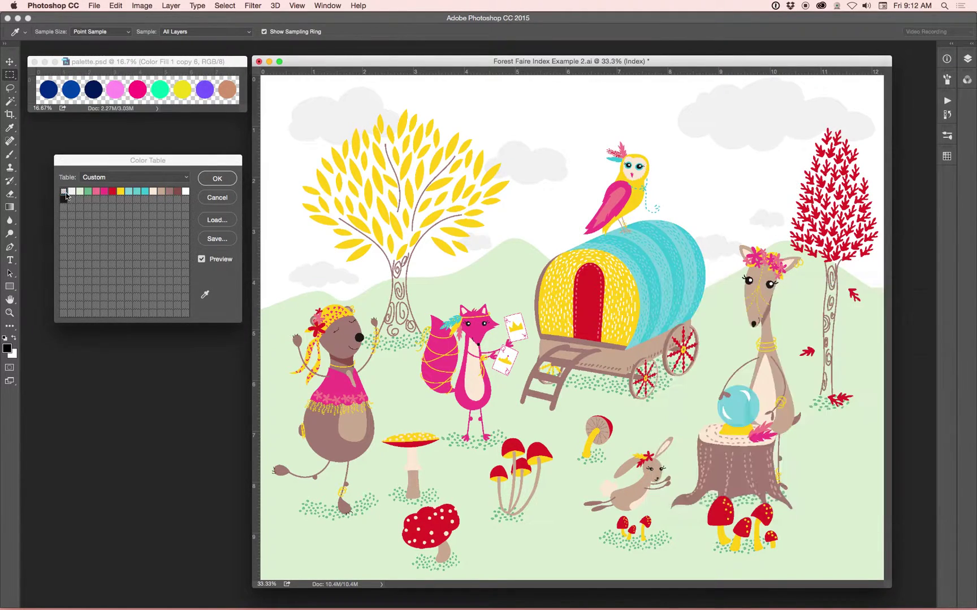
{"action": "left_click", "coordinate": [64, 191]}
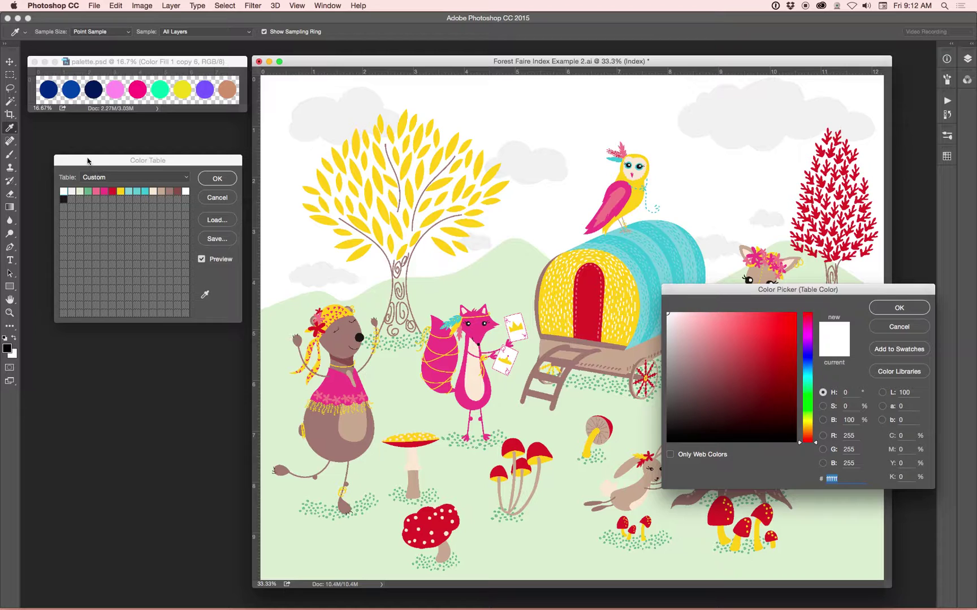
{"action": "left_click", "coordinate": [51, 88]}
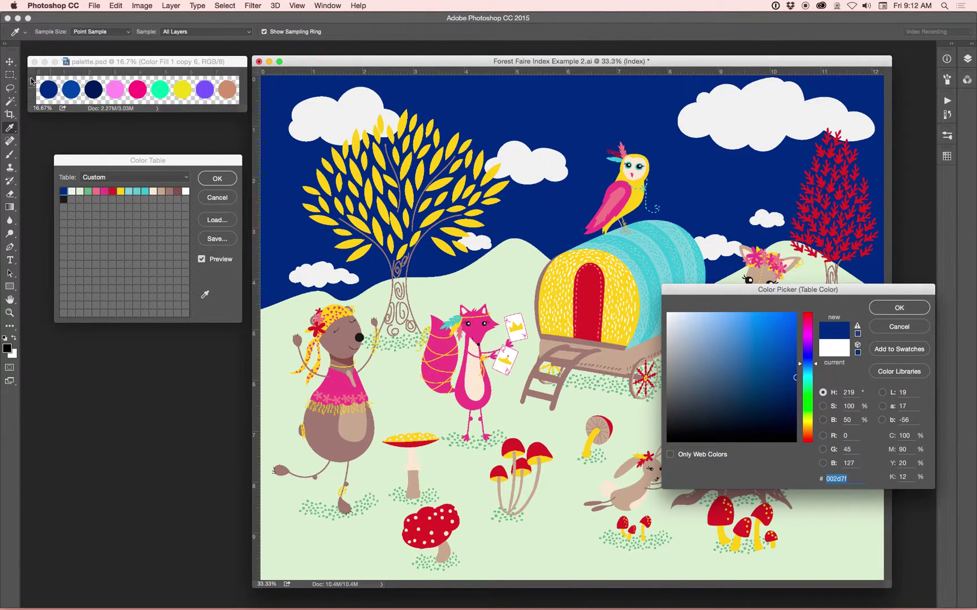
{"action": "key", "text": "Return"}
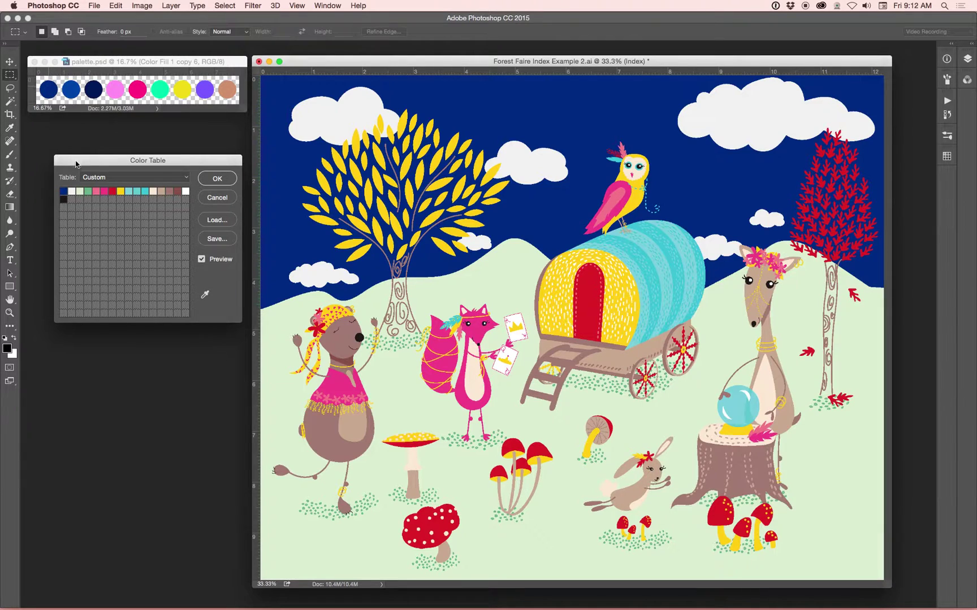
{"action": "left_click", "coordinate": [72, 192]}
{"action": "left_click", "coordinate": [71, 86]}
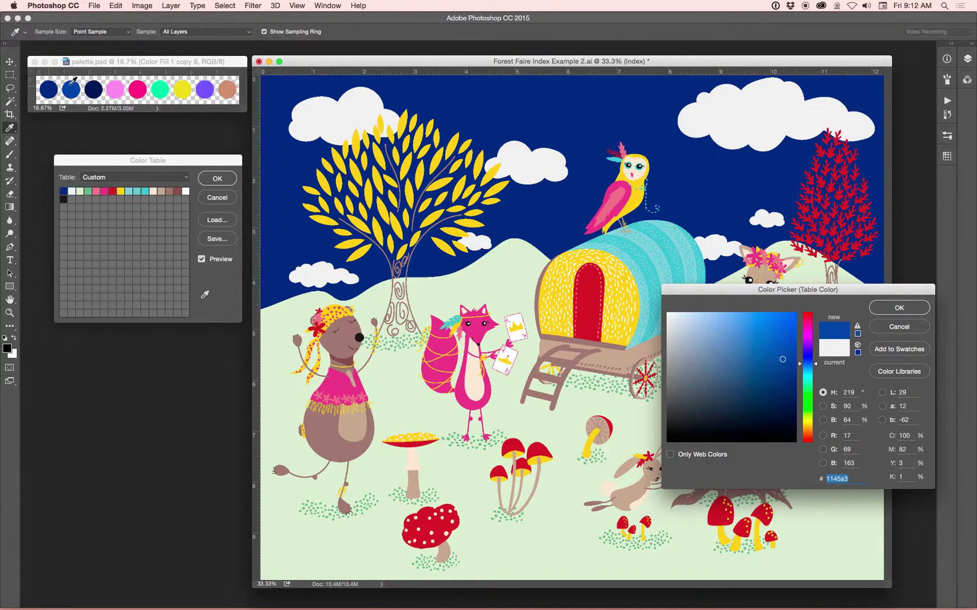
{"action": "key", "text": "Return"}
Try pink, teal and purple for the pale green hill colour, settling on navy.
{"action": "left_click", "coordinate": [80, 192]}
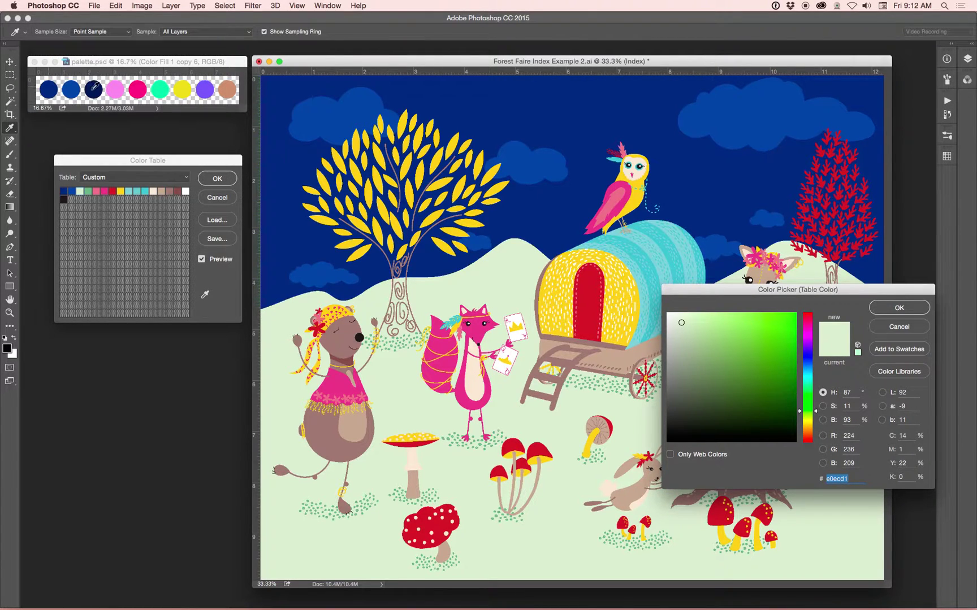
{"action": "left_click", "coordinate": [142, 84]}
{"action": "left_click", "coordinate": [161, 88]}
{"action": "left_click", "coordinate": [101, 86]}
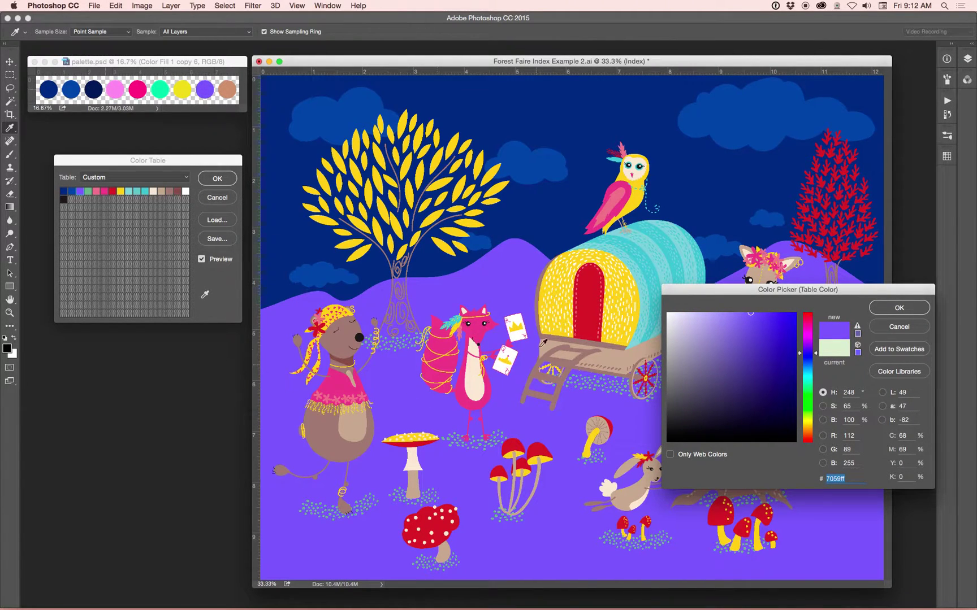
{"action": "left_click", "coordinate": [90, 90]}
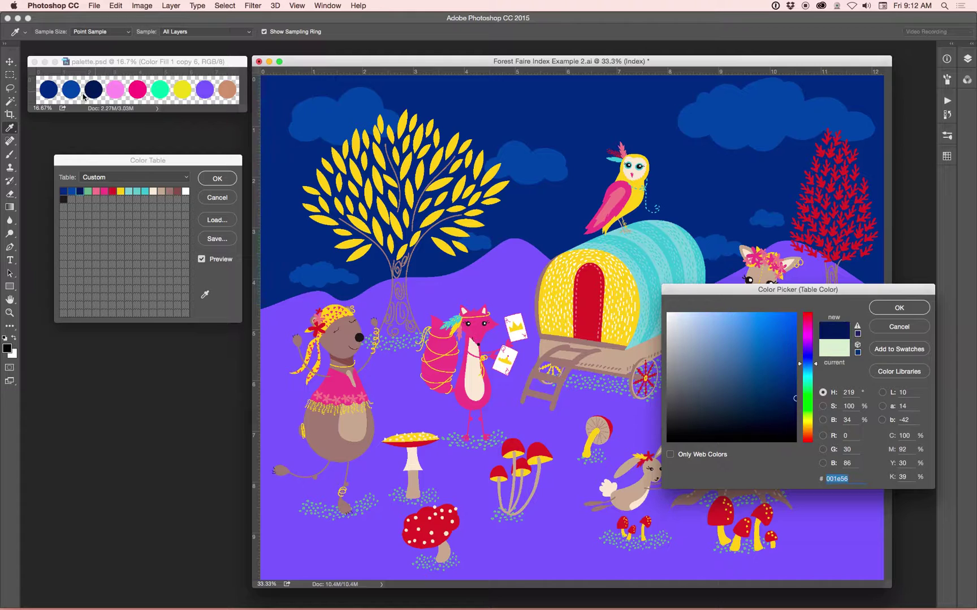
{"action": "key", "text": "Return"}
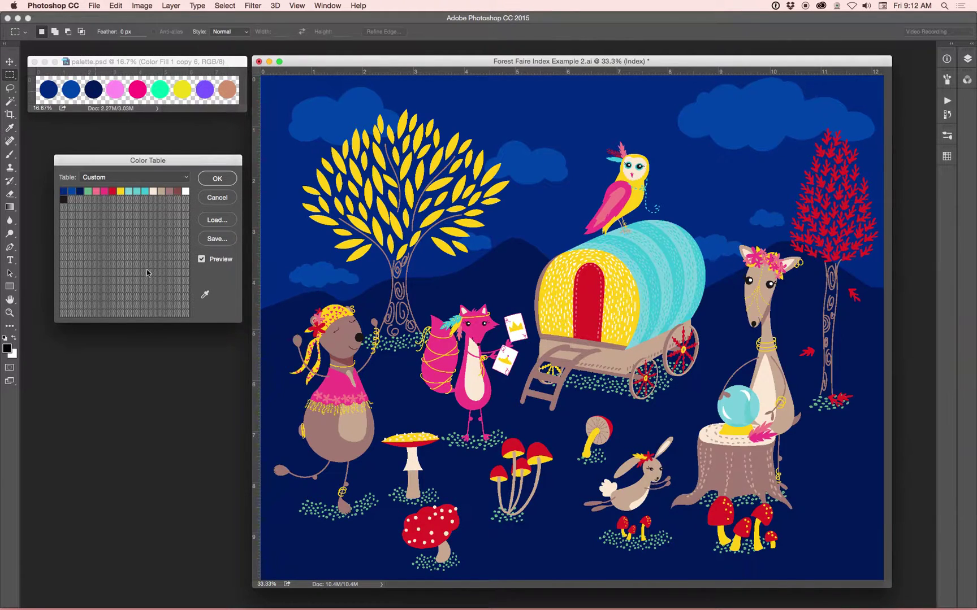
Replace the sage-green entry with a lighter palette blue, leaving slate blue unchanged.
{"action": "left_click", "coordinate": [86, 191]}
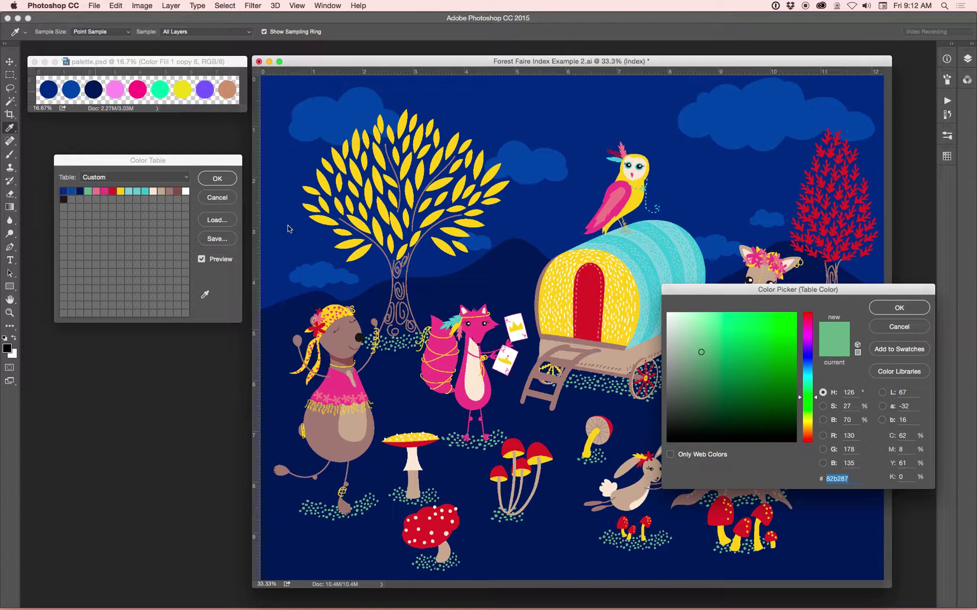
{"action": "left_click_drag", "start_coordinate": [717, 294], "coordinate": [84, 228]}
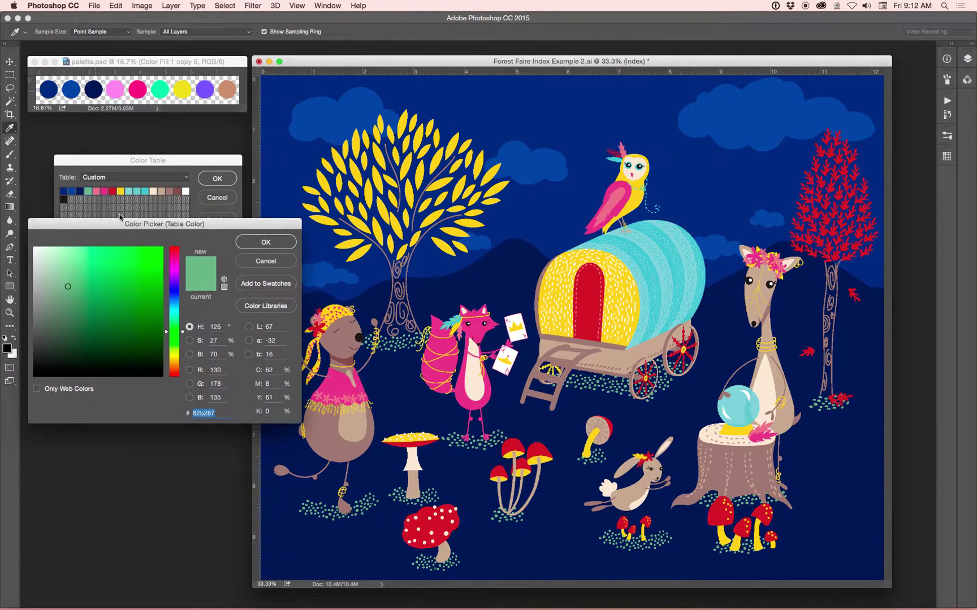
{"action": "left_click", "coordinate": [75, 92]}
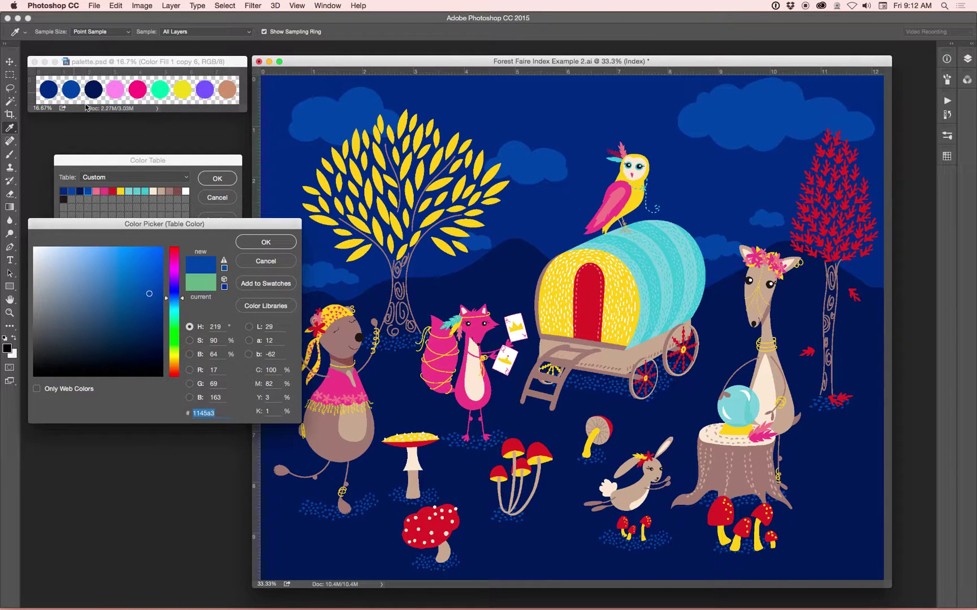
{"action": "mouse_move", "coordinate": [125, 295]}
{"action": "left_mouse_down"}
{"action": "mouse_move", "coordinate": [122, 280]}
{"action": "mouse_move", "coordinate": [98, 309]}
{"action": "left_mouse_up"}
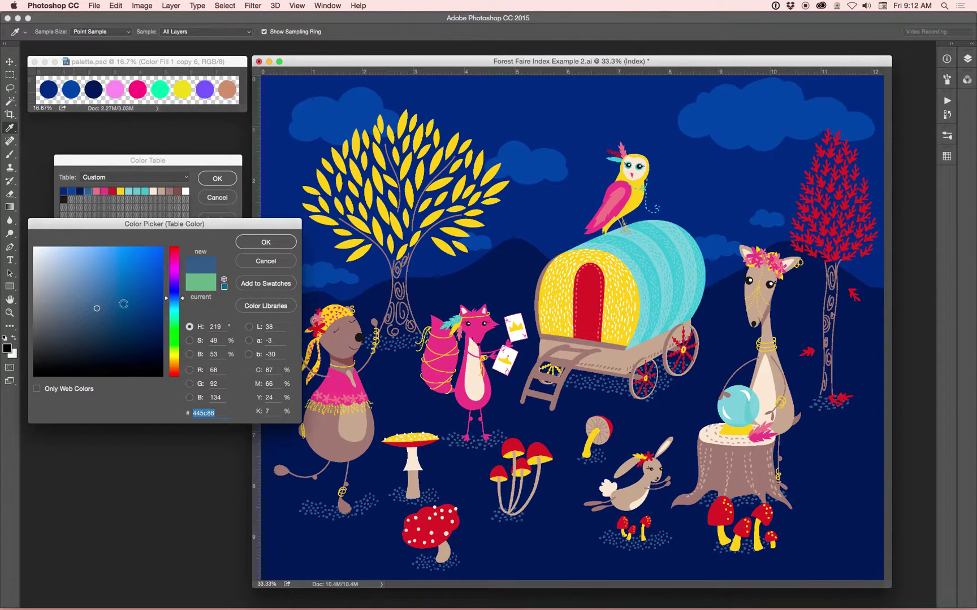
{"action": "key", "text": "Return"}
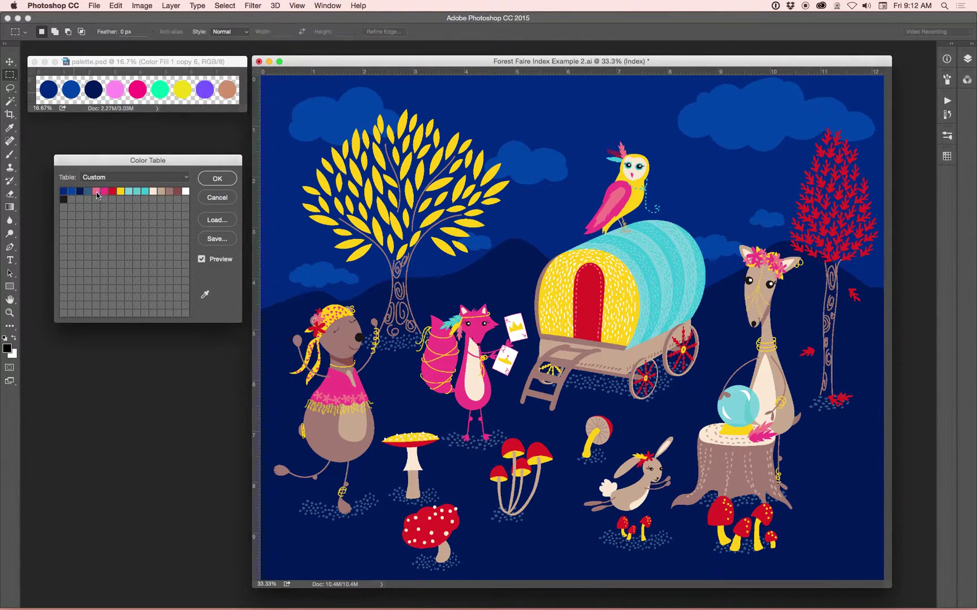
{"action": "left_click", "coordinate": [90, 194]}
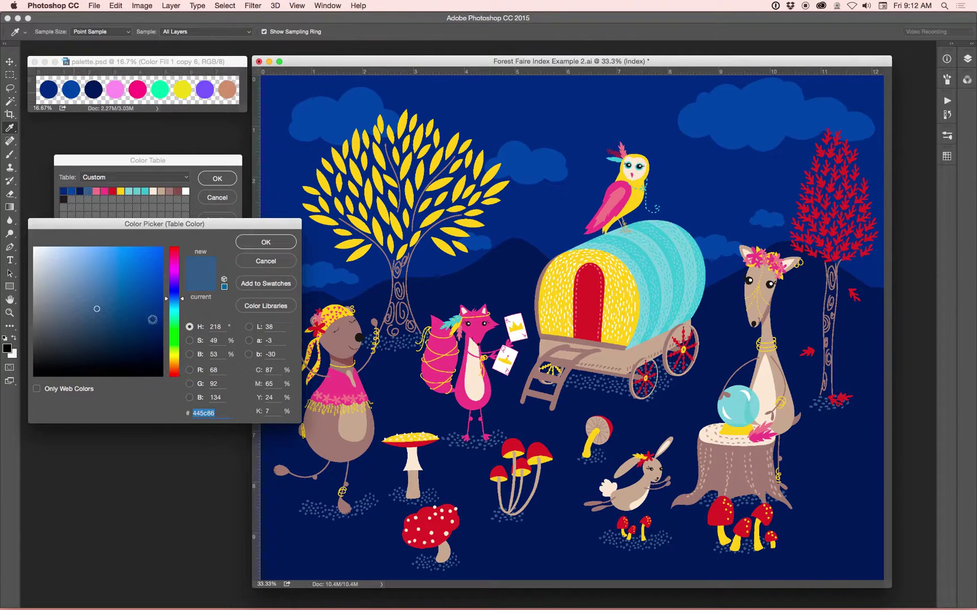
{"action": "left_click", "coordinate": [258, 244]}
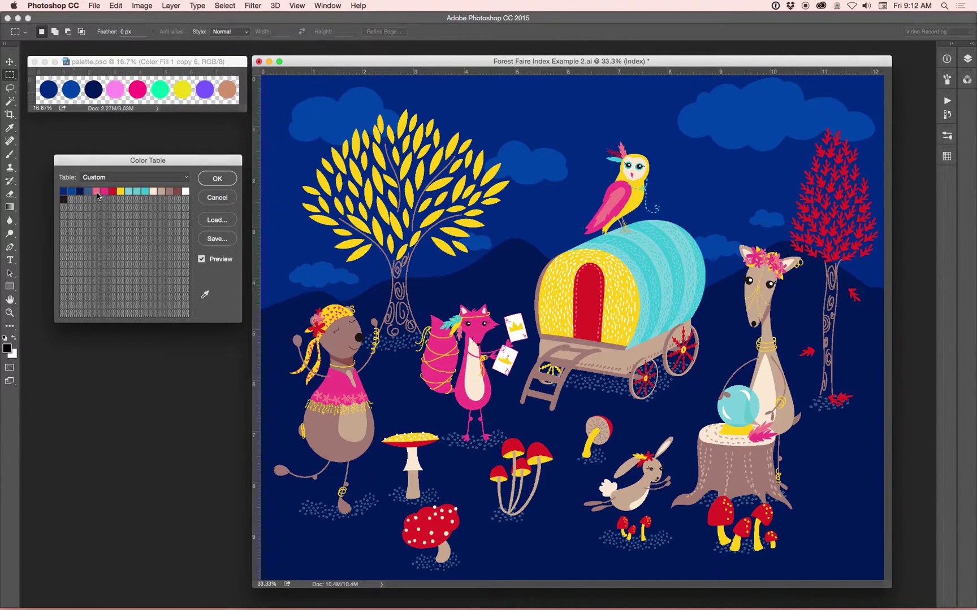
Replace the pink and magenta entries with the palette's light pink and hot pink.
{"action": "left_click", "coordinate": [97, 192]}
{"action": "left_click", "coordinate": [116, 91]}
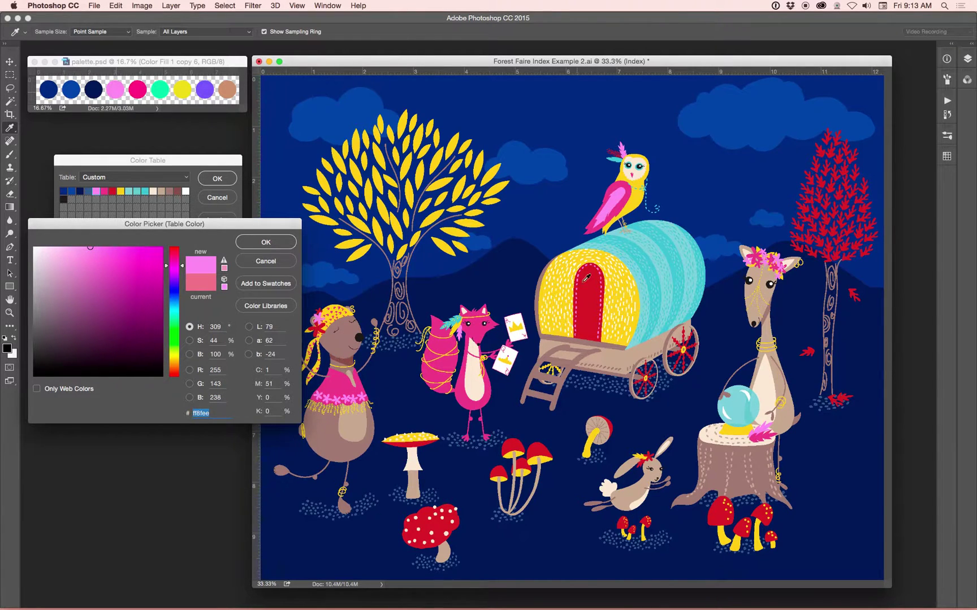
{"action": "left_click_drag", "start_coordinate": [234, 222], "coordinate": [203, 238]}
{"action": "key", "text": "Return"}
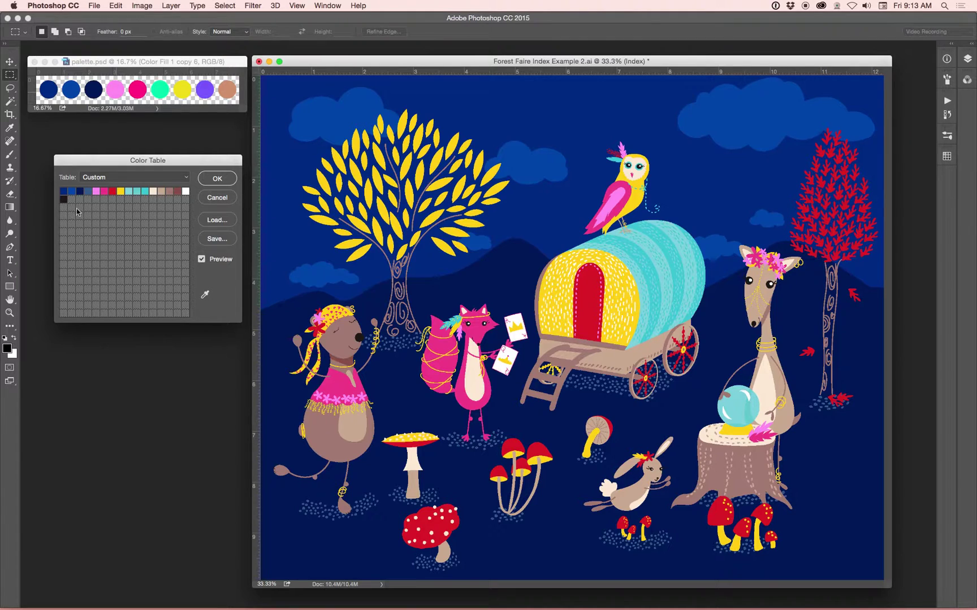
{"action": "left_click", "coordinate": [104, 191]}
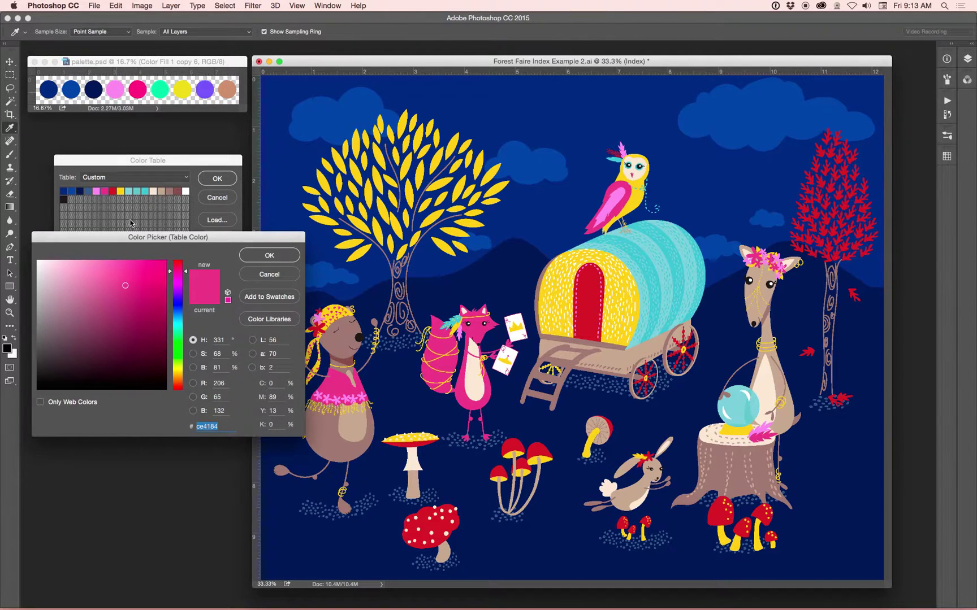
{"action": "left_click", "coordinate": [140, 90]}
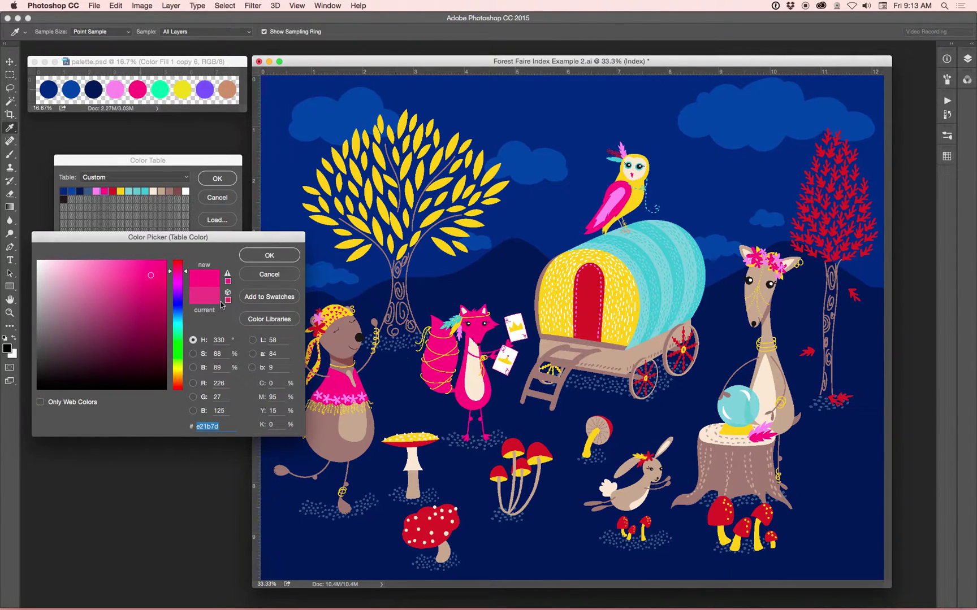
{"action": "key", "text": "Return"}
Turn the red entry mint green and begin replacing yellow with the palette's yellow.
{"action": "left_click", "coordinate": [117, 192]}
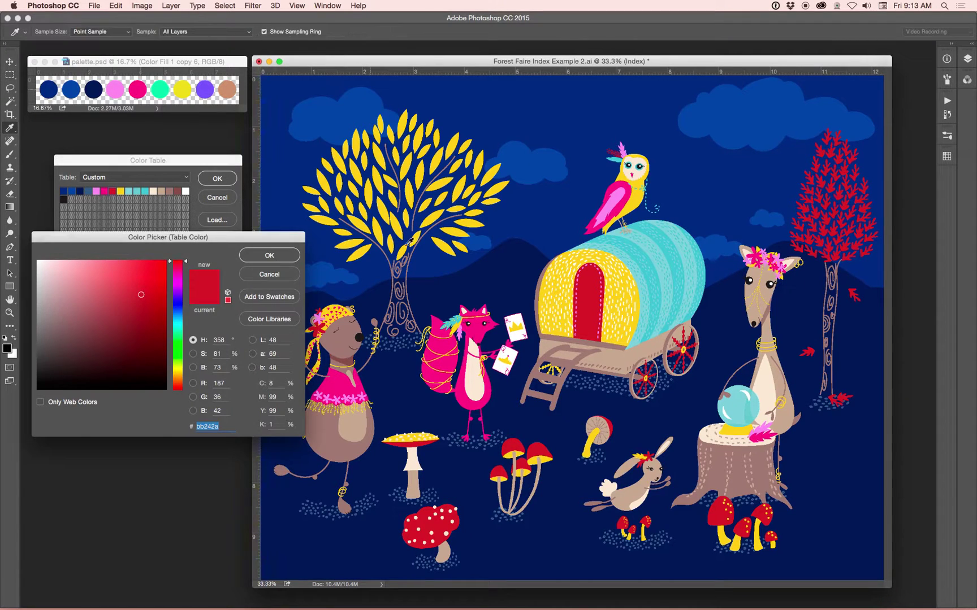
{"action": "left_click", "coordinate": [162, 90]}
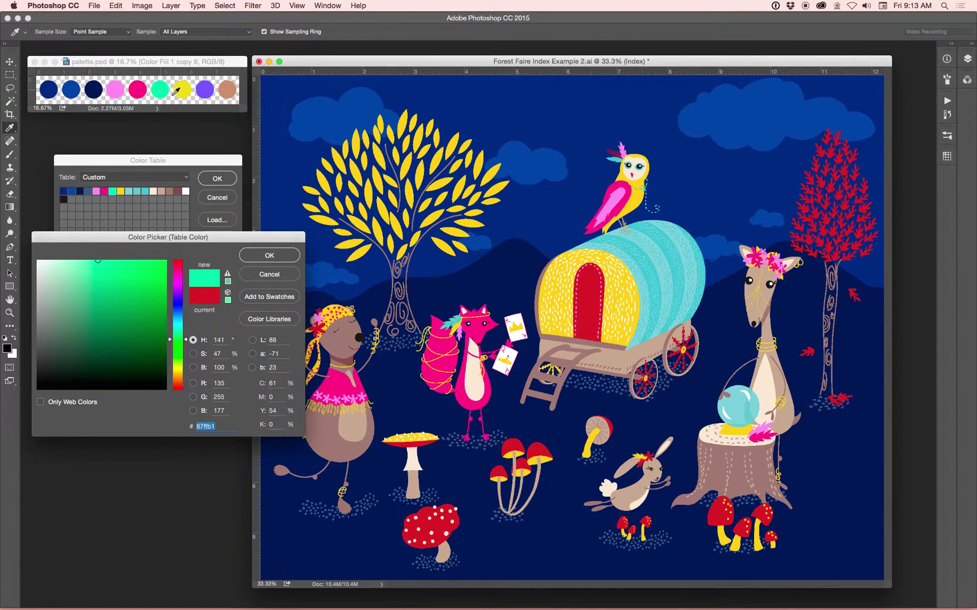
{"action": "key", "text": "Return"}
{"action": "left_click", "coordinate": [121, 193]}
{"action": "left_click", "coordinate": [184, 90]}
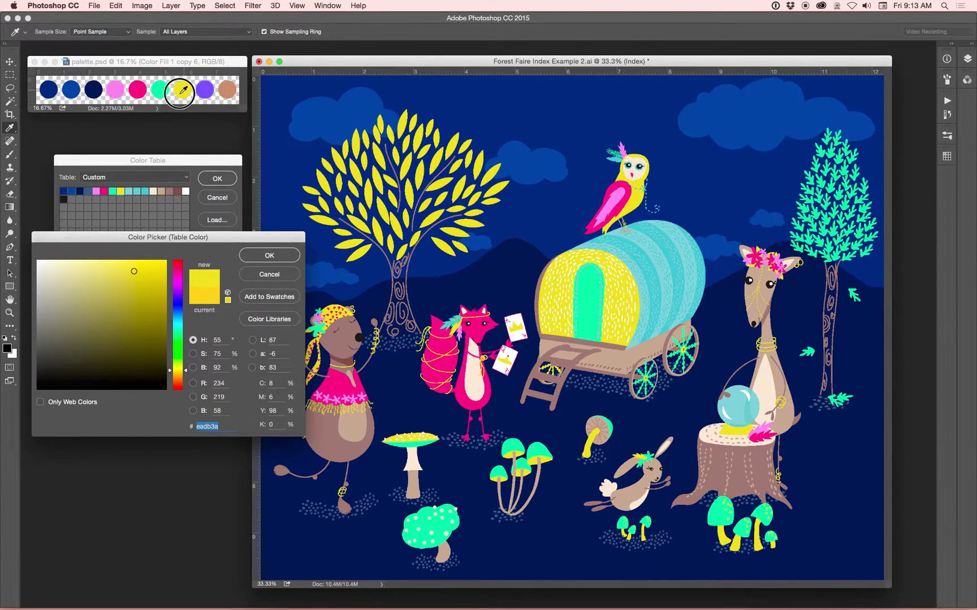
Try greener, magenta and red hues for the yellow entry, then discard them.
{"action": "left_click", "coordinate": [186, 368]}
{"action": "left_click_drag", "start_coordinate": [187, 370], "coordinate": [186, 372]}
{"action": "left_click", "coordinate": [186, 372]}
{"action": "left_click", "coordinate": [177, 271]}
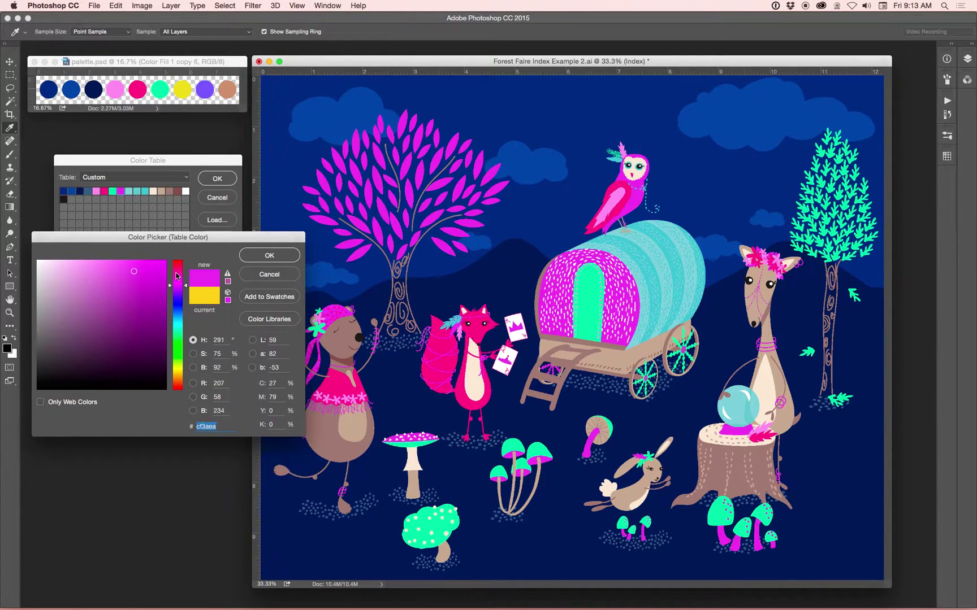
{"action": "left_click_drag", "start_coordinate": [178, 272], "coordinate": [187, 264]}
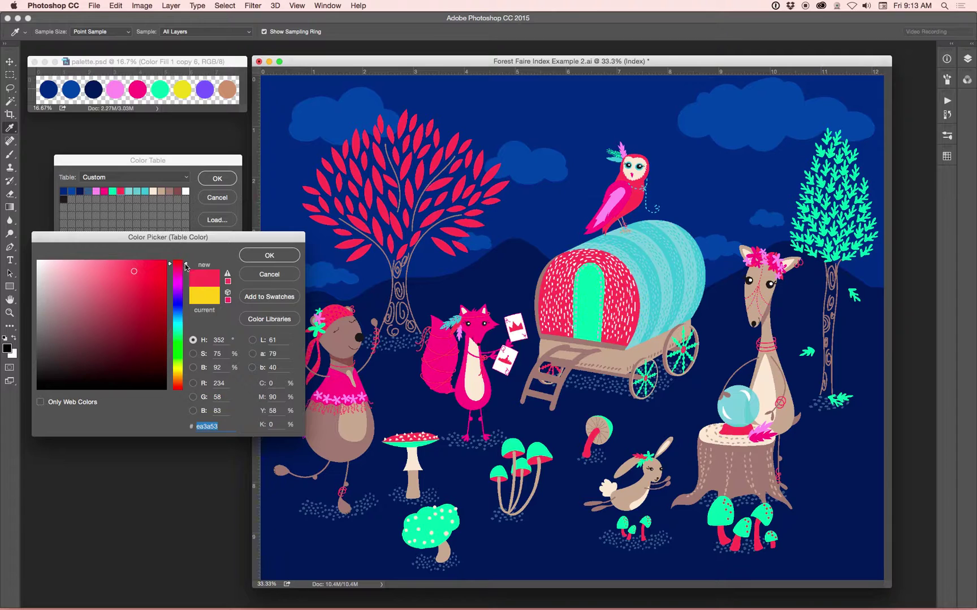
{"action": "left_click", "coordinate": [180, 272]}
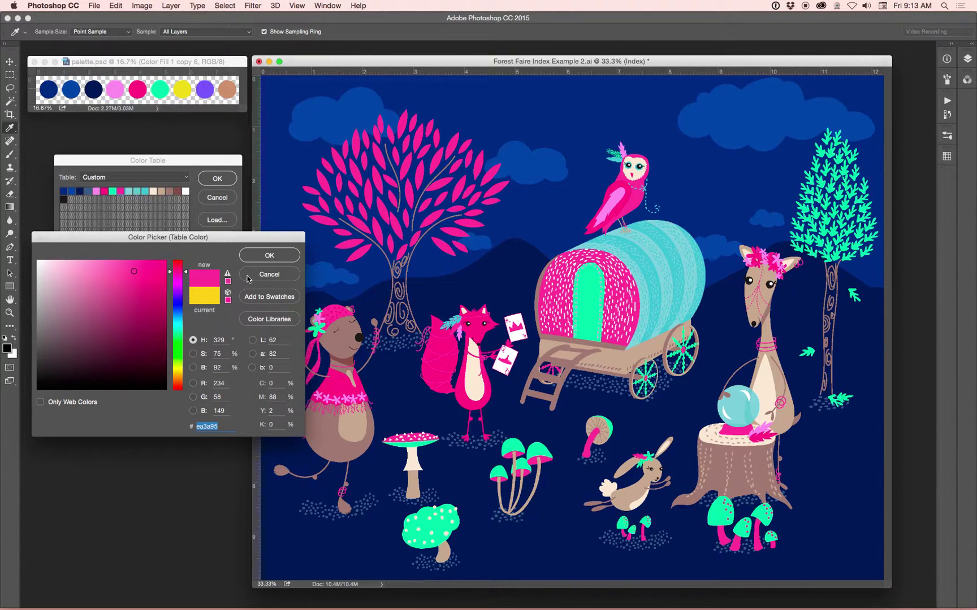
{"action": "left_click", "coordinate": [269, 274]}
Resample the palette yellow and brighten it to a greener lime f0ea3a.
{"action": "left_click", "coordinate": [121, 191]}
{"action": "left_click", "coordinate": [182, 91]}
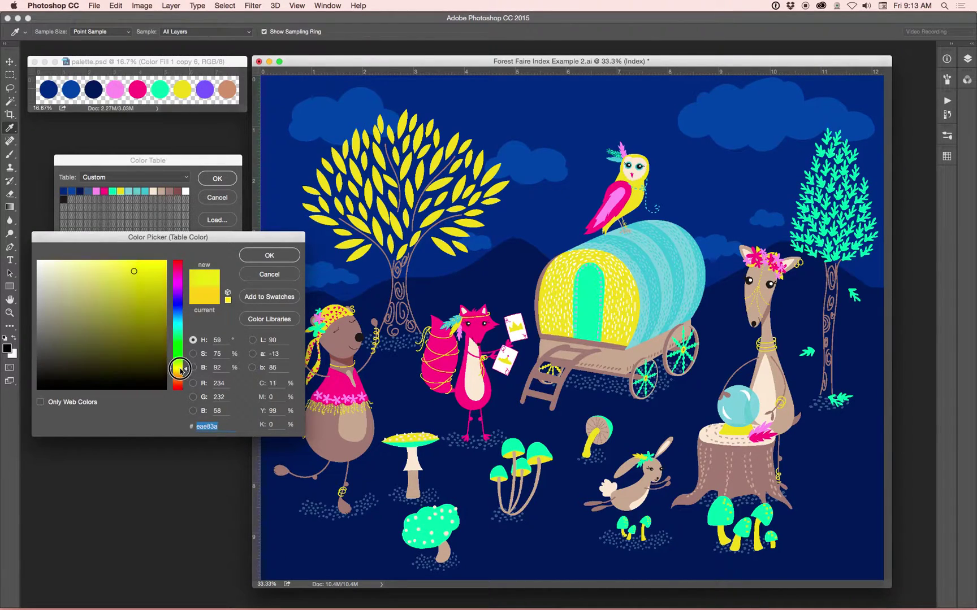
{"action": "left_click", "coordinate": [181, 370]}
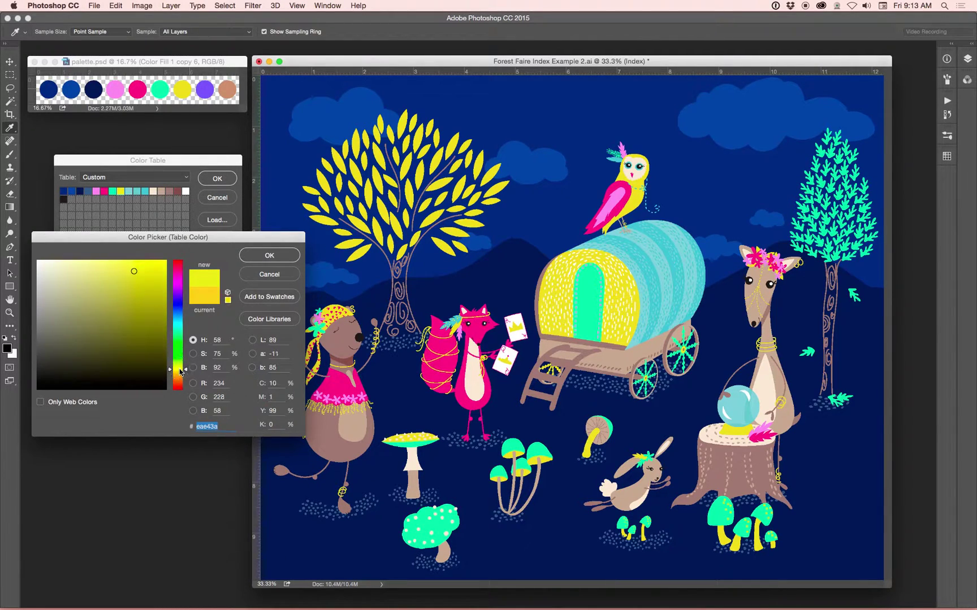
{"action": "left_click", "coordinate": [137, 268]}
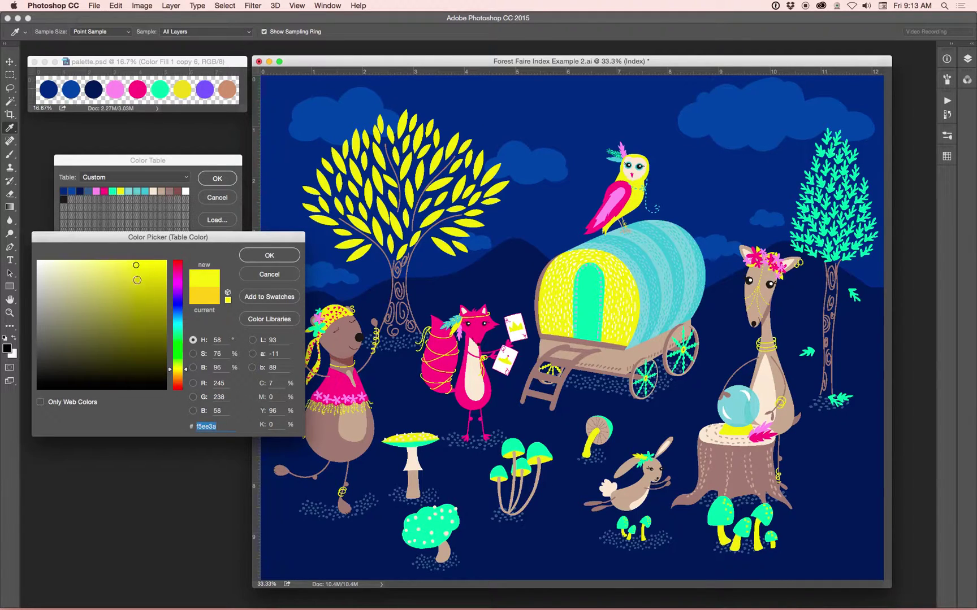
{"action": "left_click", "coordinate": [135, 271]}
{"action": "left_click", "coordinate": [136, 268]}
{"action": "key", "text": "Return"}
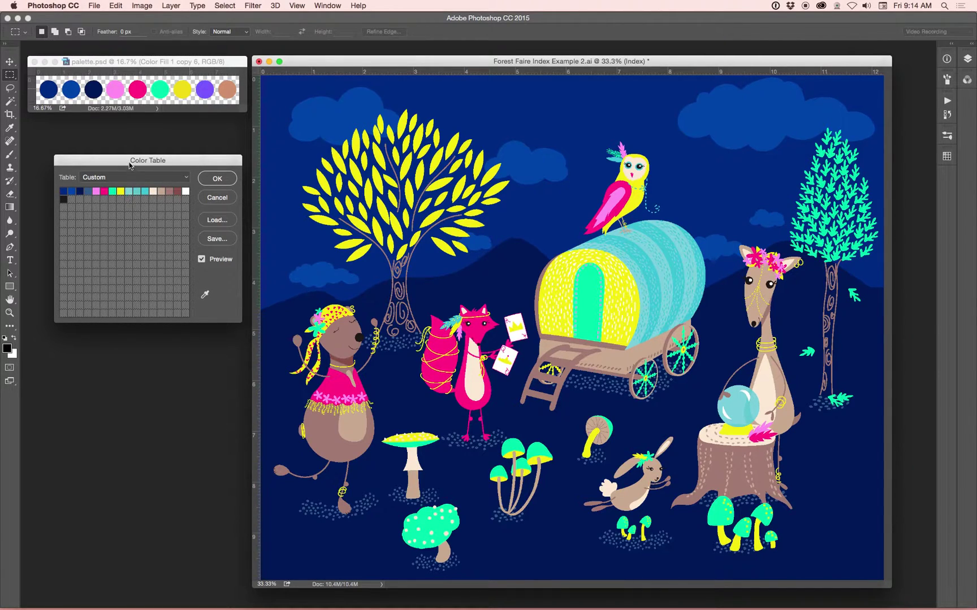
Select the aqua swatch range and grade it from purple 7059ff to darker 4b34d9.
{"action": "left_click_drag", "start_coordinate": [129, 164], "coordinate": [131, 165]}
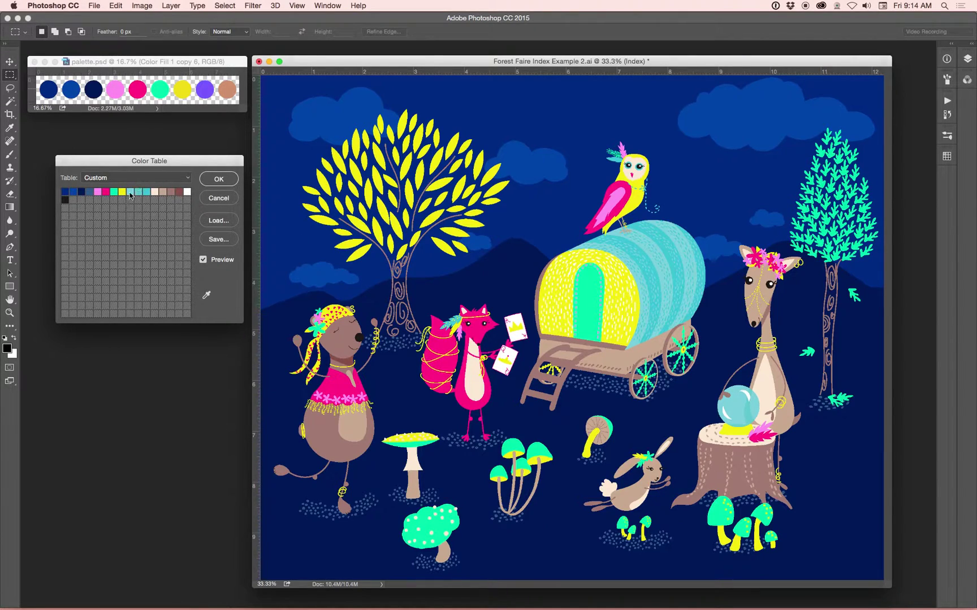
{"action": "left_click", "coordinate": [130, 194]}
{"action": "left_click_drag", "start_coordinate": [130, 193], "coordinate": [146, 194]}
{"action": "left_click", "coordinate": [171, 238]}
{"action": "left_click_drag", "start_coordinate": [170, 237], "coordinate": [173, 229]}
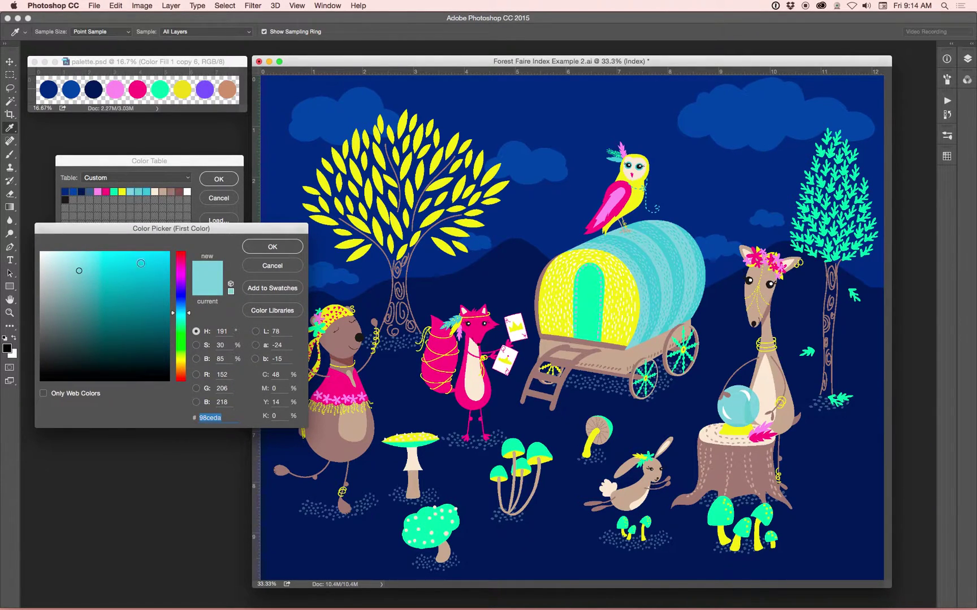
{"action": "left_click", "coordinate": [211, 86]}
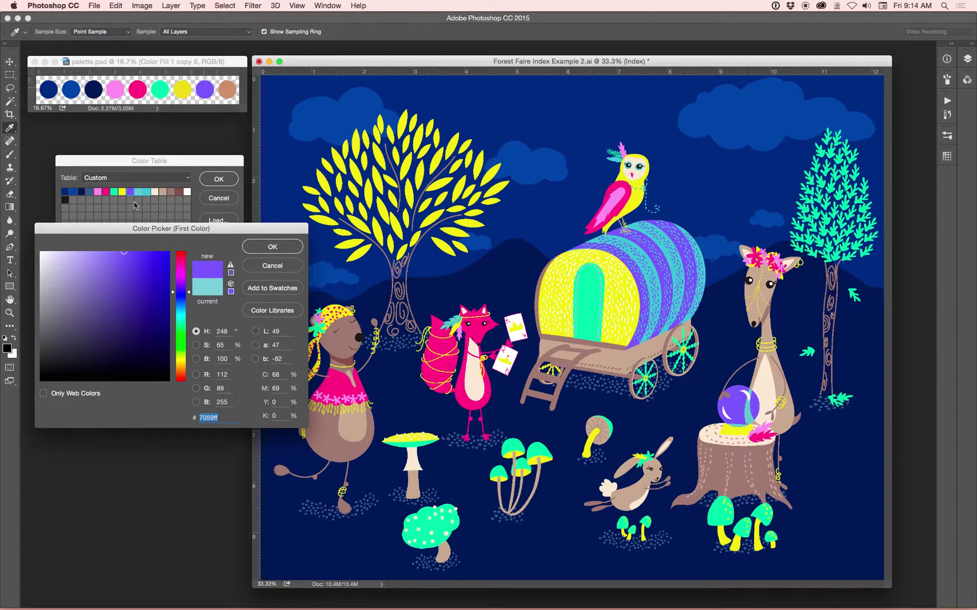
{"action": "left_click", "coordinate": [274, 247]}
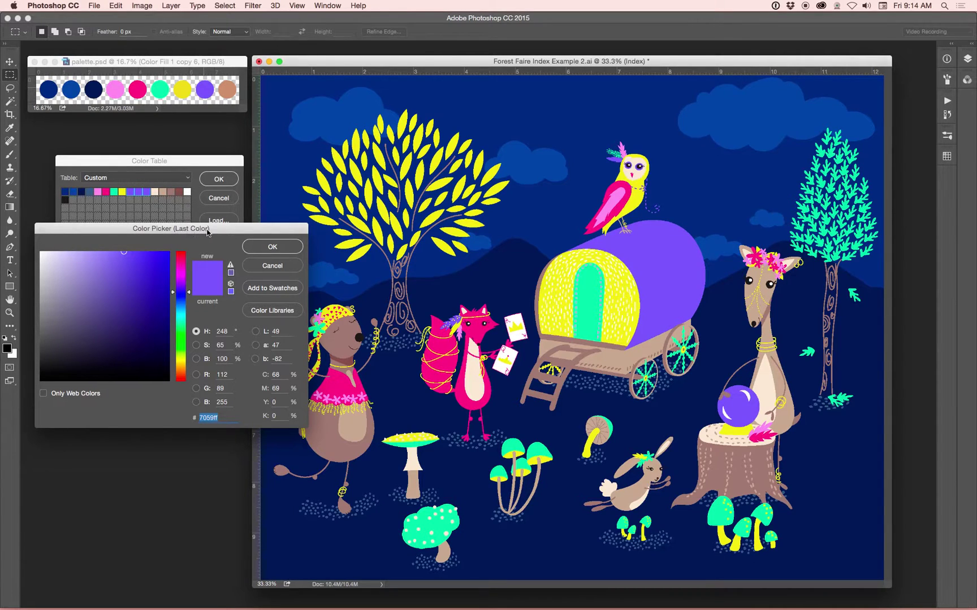
{"action": "mouse_move", "coordinate": [133, 260]}
{"action": "left_mouse_down"}
{"action": "mouse_move", "coordinate": [139, 280]}
{"action": "mouse_move", "coordinate": [138, 270]}
{"action": "left_mouse_up"}
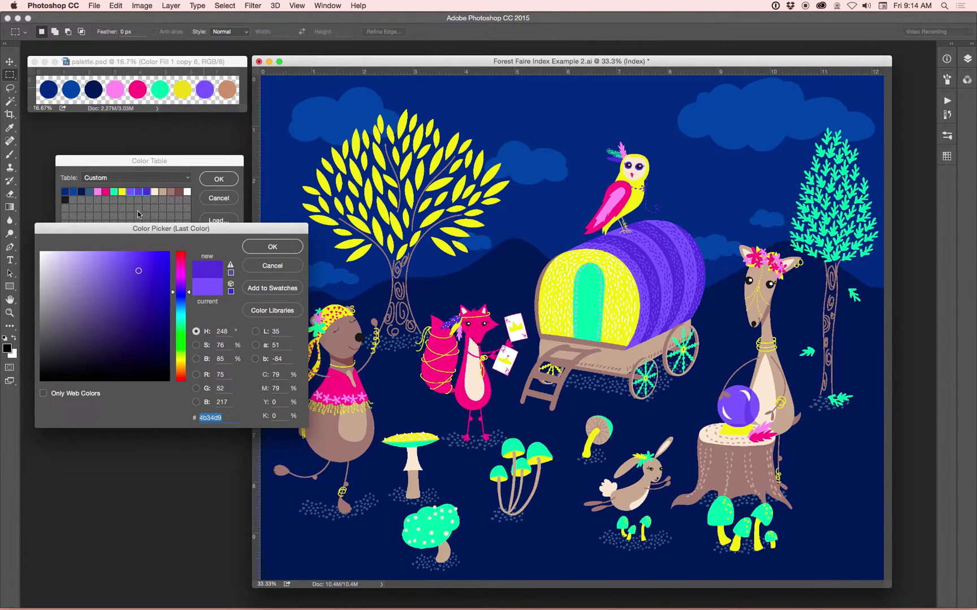
{"action": "left_click", "coordinate": [273, 247]}
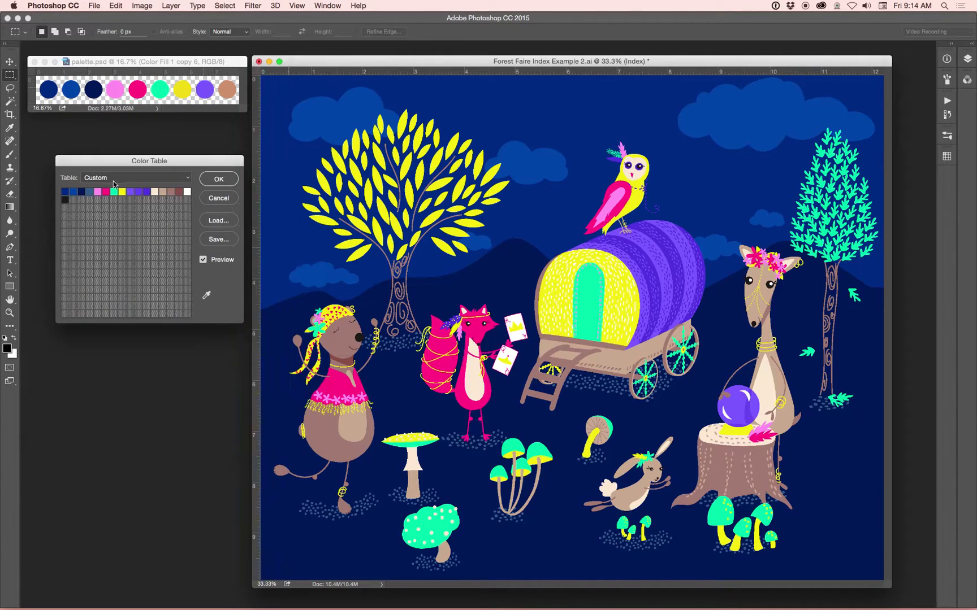
Adjust the first purple entry to a slightly brighter mid purple after rejecting a darker trial.
{"action": "left_click", "coordinate": [140, 196]}
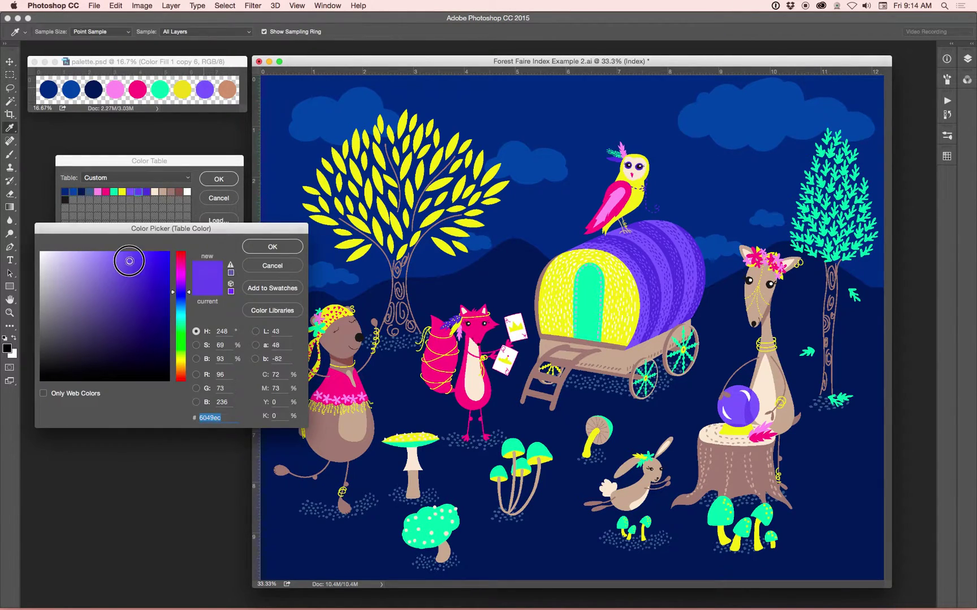
{"action": "left_click_drag", "start_coordinate": [132, 264], "coordinate": [137, 333]}
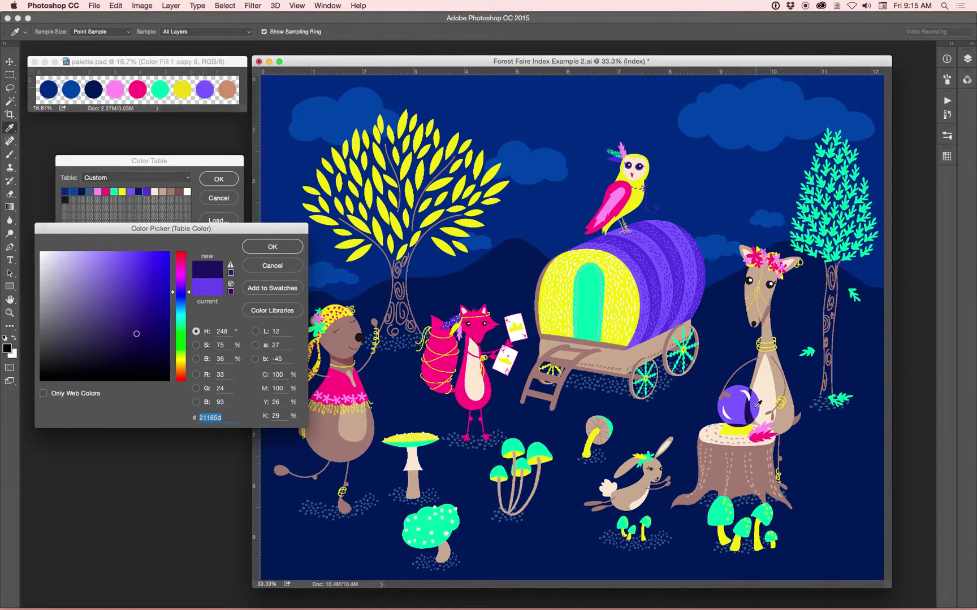
{"action": "left_click", "coordinate": [246, 266]}
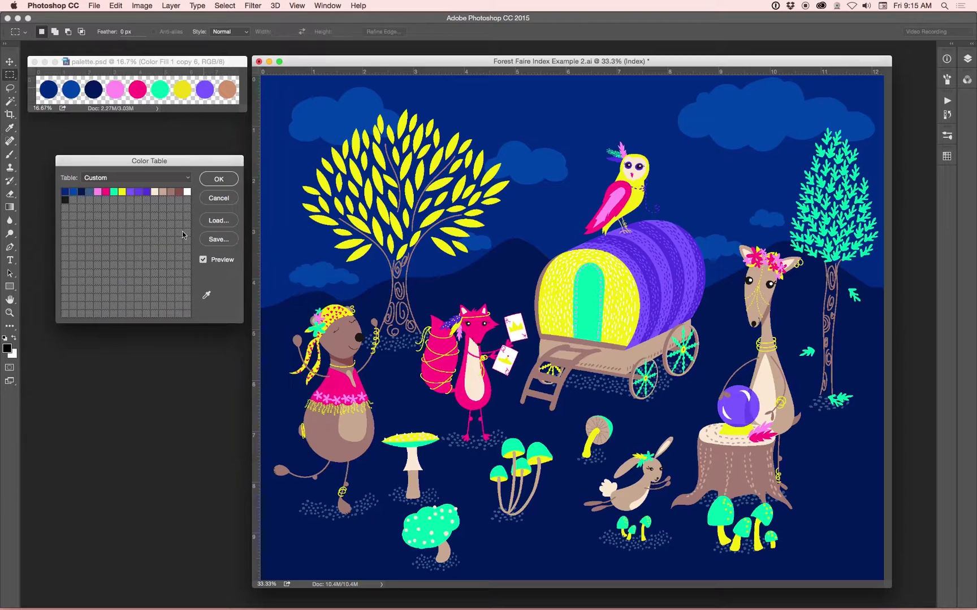
{"action": "left_click", "coordinate": [139, 192]}
{"action": "left_click", "coordinate": [130, 261]}
{"action": "left_click_drag", "start_coordinate": [130, 261], "coordinate": [131, 258]}
{"action": "key", "text": "Return"}
Set the remaining purple entries to deeper violets such as 4b34d9 and 4831d6.
{"action": "left_click", "coordinate": [152, 193]}
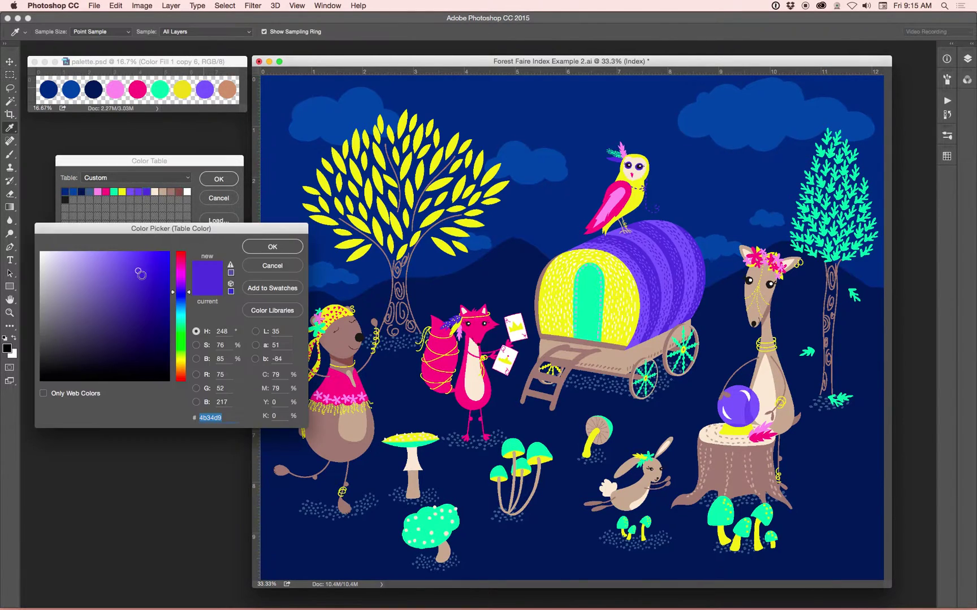
{"action": "key", "text": "Return"}
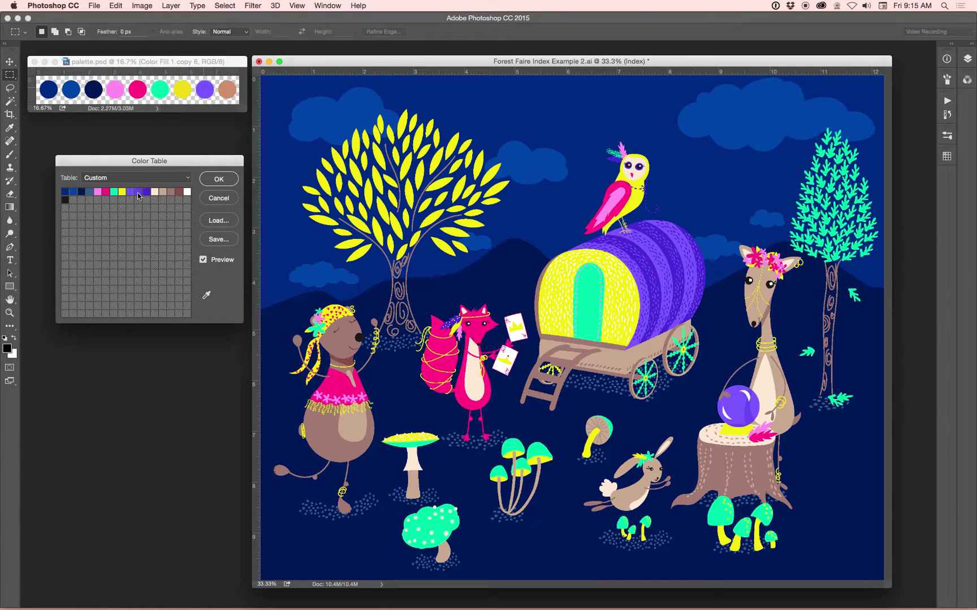
{"action": "left_click", "coordinate": [146, 192]}
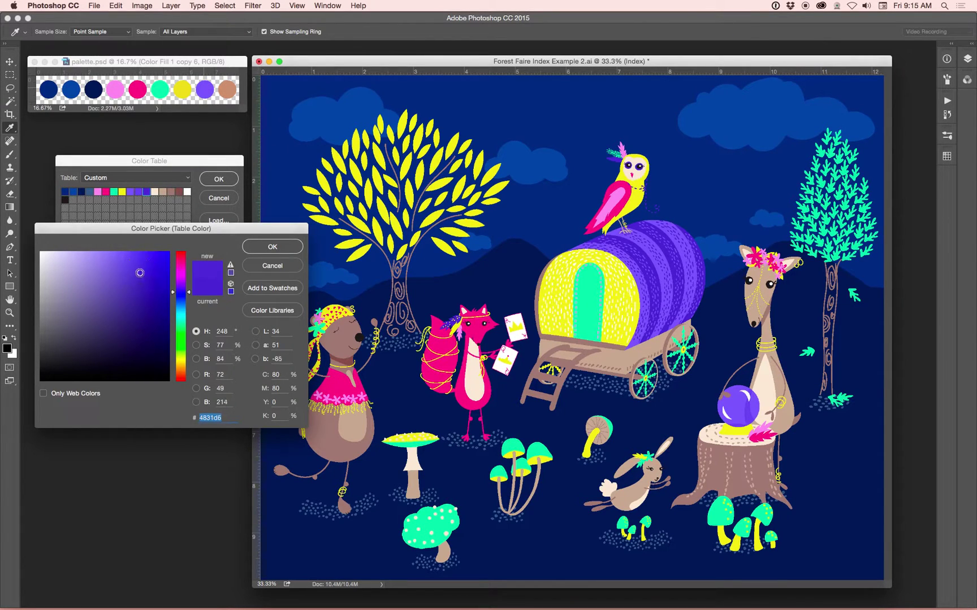
{"action": "key", "text": "Return"}
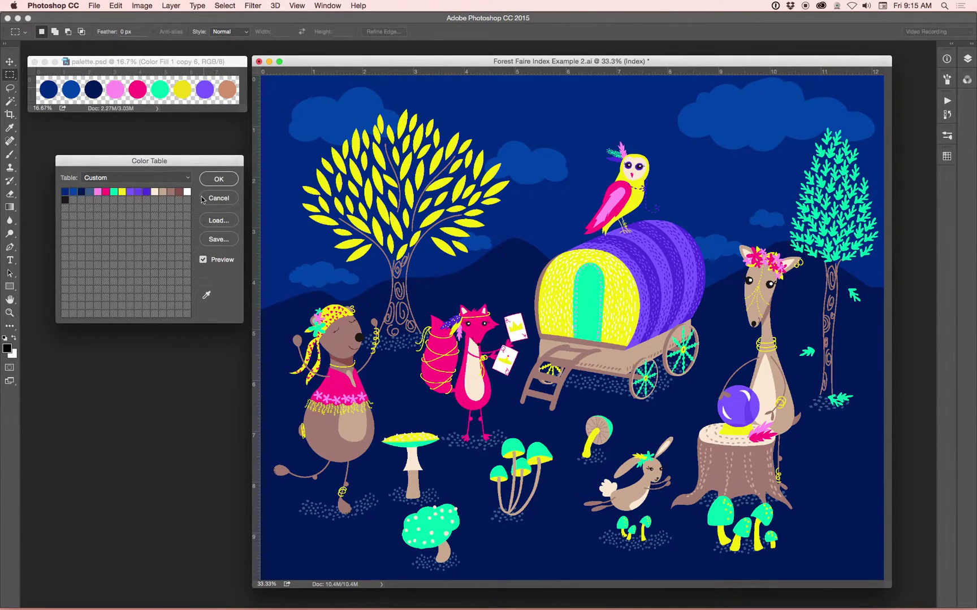
Lighten the beige table colour to a pale peach, starting from the palette's brown.
{"action": "left_click", "coordinate": [154, 192]}
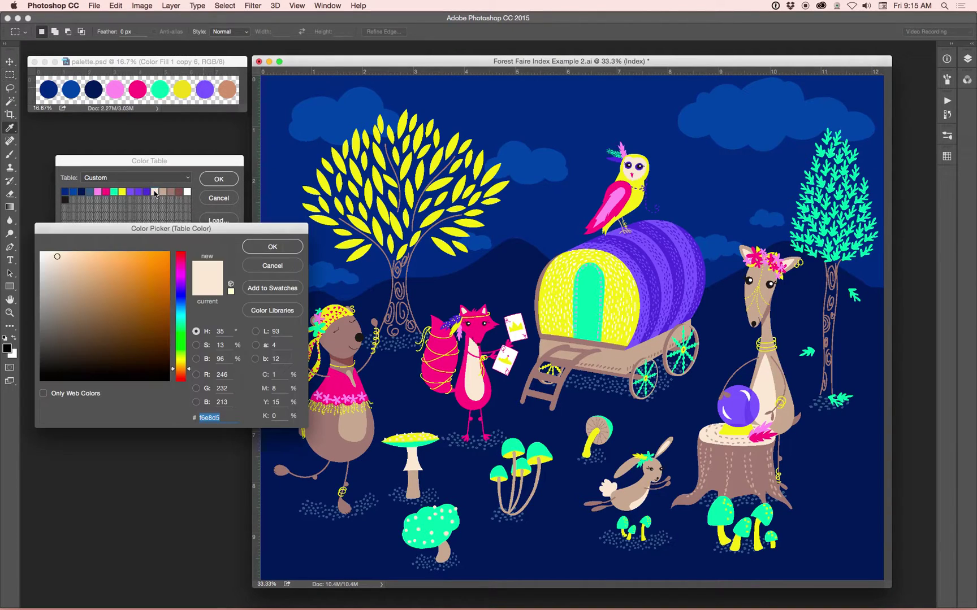
{"action": "left_click", "coordinate": [224, 89]}
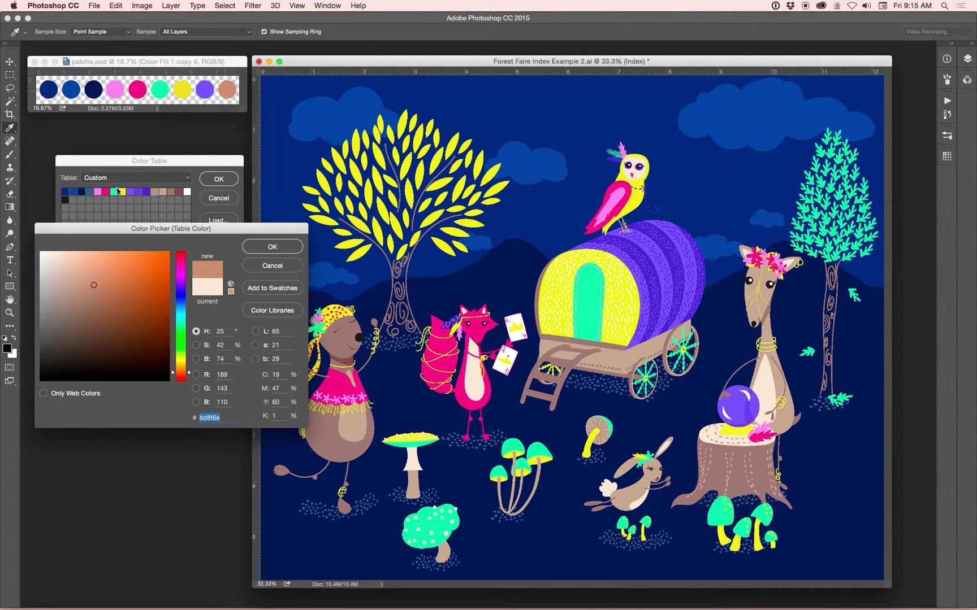
{"action": "left_click_drag", "start_coordinate": [68, 280], "coordinate": [63, 233]}
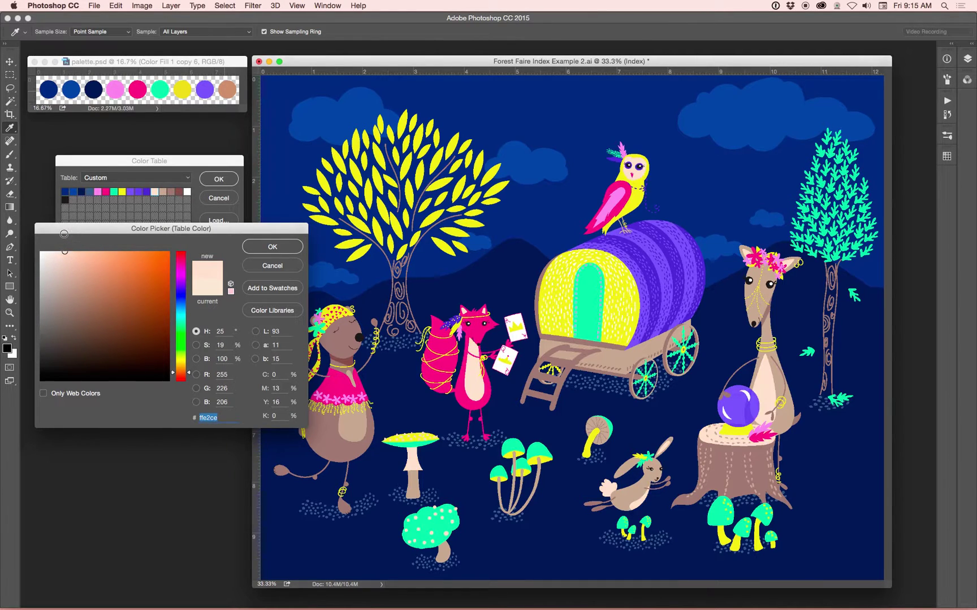
{"action": "key", "text": "Return"}
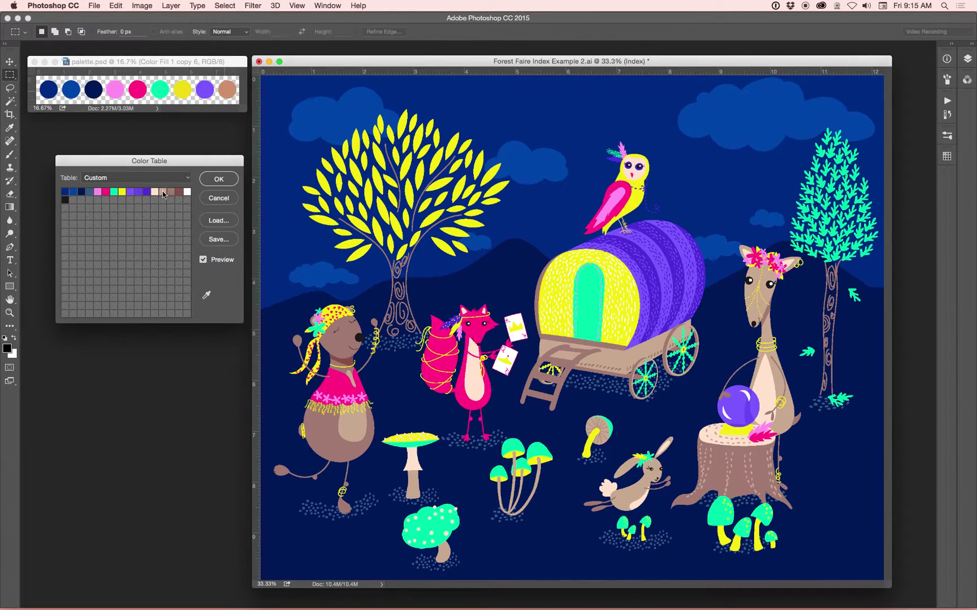
Sample the palette brown into the next table swatch and darken it for the wagon and stump.
{"action": "left_click", "coordinate": [164, 192]}
{"action": "left_click", "coordinate": [227, 91]}
{"action": "key", "text": "Return"}
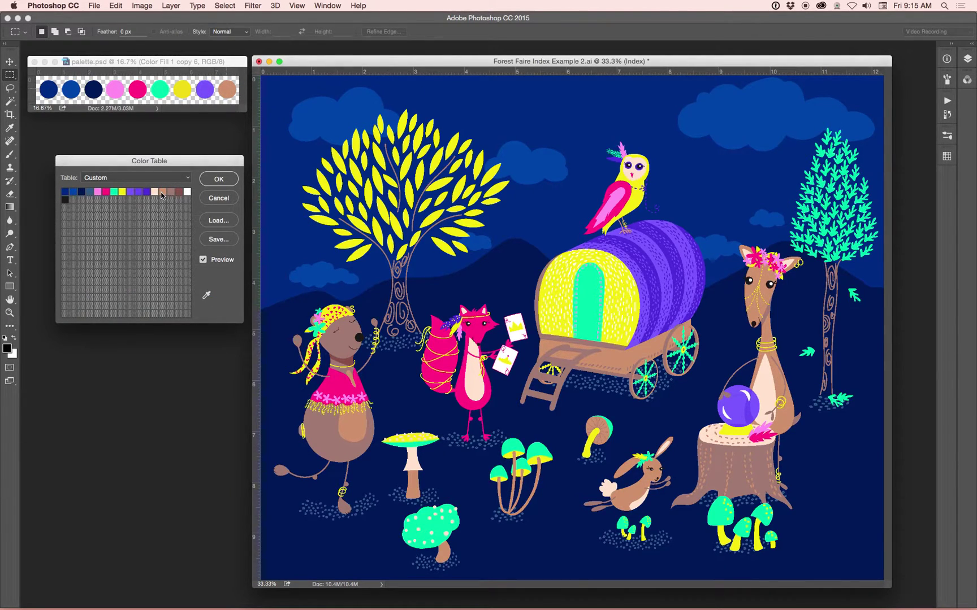
{"action": "left_click", "coordinate": [163, 196]}
{"action": "key", "text": "Return"}
{"action": "left_click", "coordinate": [162, 195]}
{"action": "key", "text": "Return"}
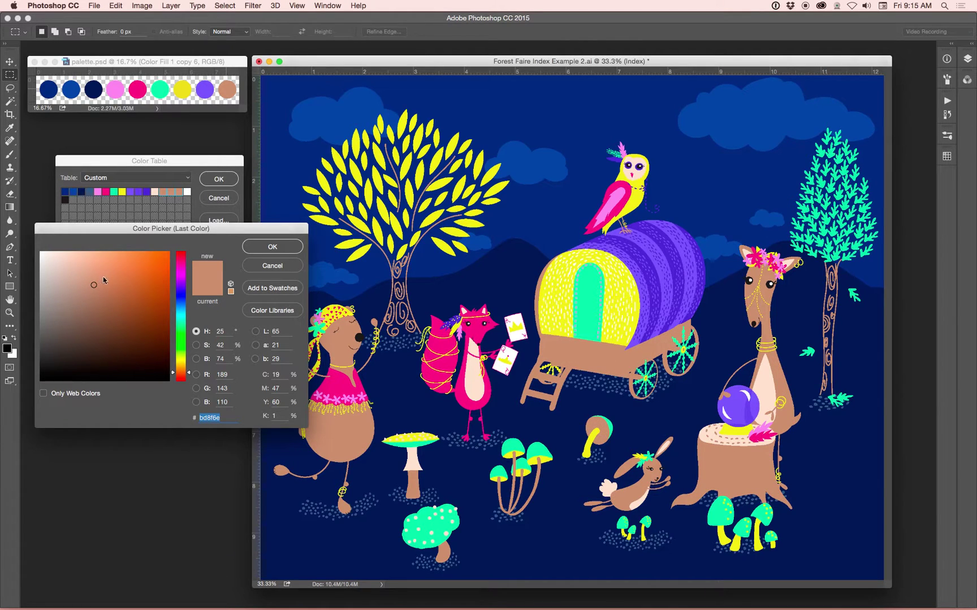
{"action": "left_click_drag", "start_coordinate": [101, 284], "coordinate": [102, 332]}
{"action": "key", "text": "Return"}
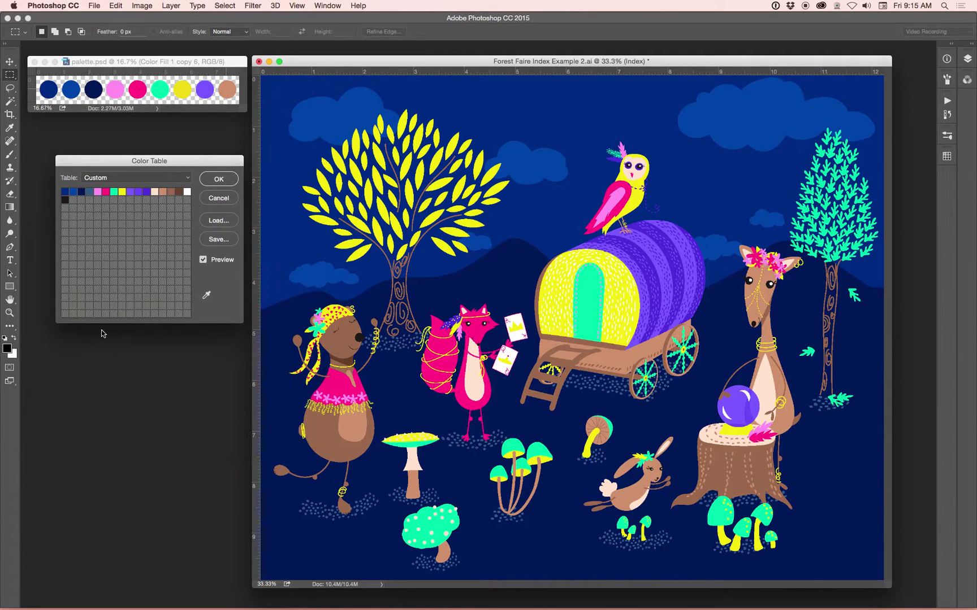
Set the near-black table colour to pure black, leaving white unchanged.
{"action": "left_click", "coordinate": [187, 192]}
{"action": "key", "text": "Escape"}
{"action": "left_click", "coordinate": [65, 200]}
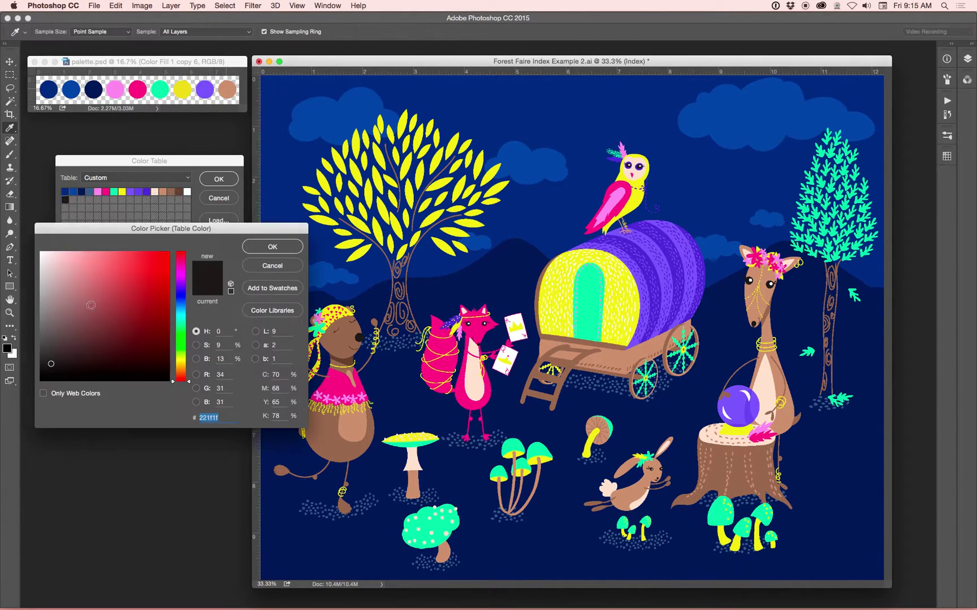
{"action": "left_click_drag", "start_coordinate": [91, 315], "coordinate": [12, 421]}
{"action": "left_click_drag", "start_coordinate": [94, 345], "coordinate": [34, 395]}
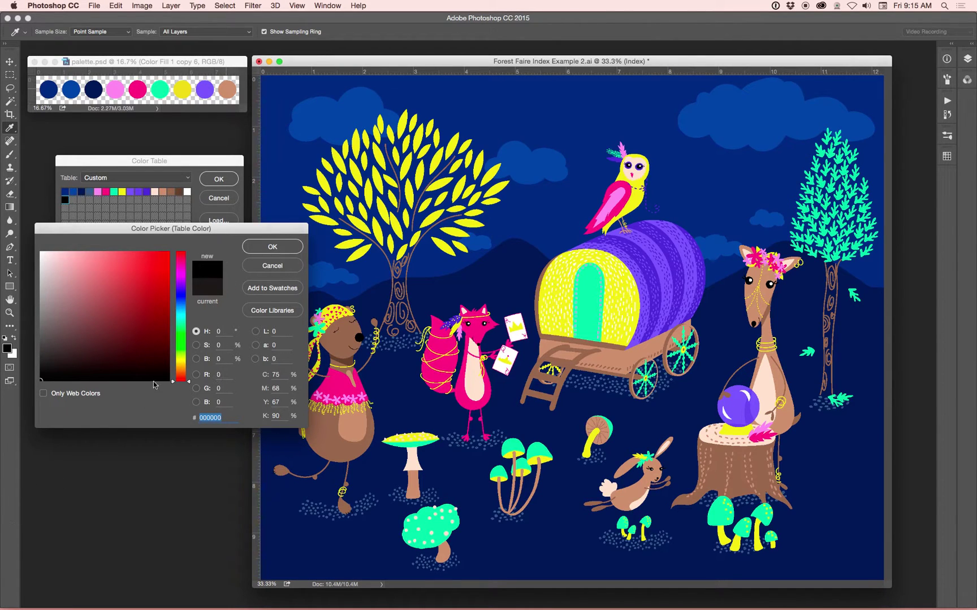
{"action": "key", "text": "Return"}
Keep the black swatch and toggle Preview off and on to compare old and new colours.
{"action": "left_click", "coordinate": [65, 199]}
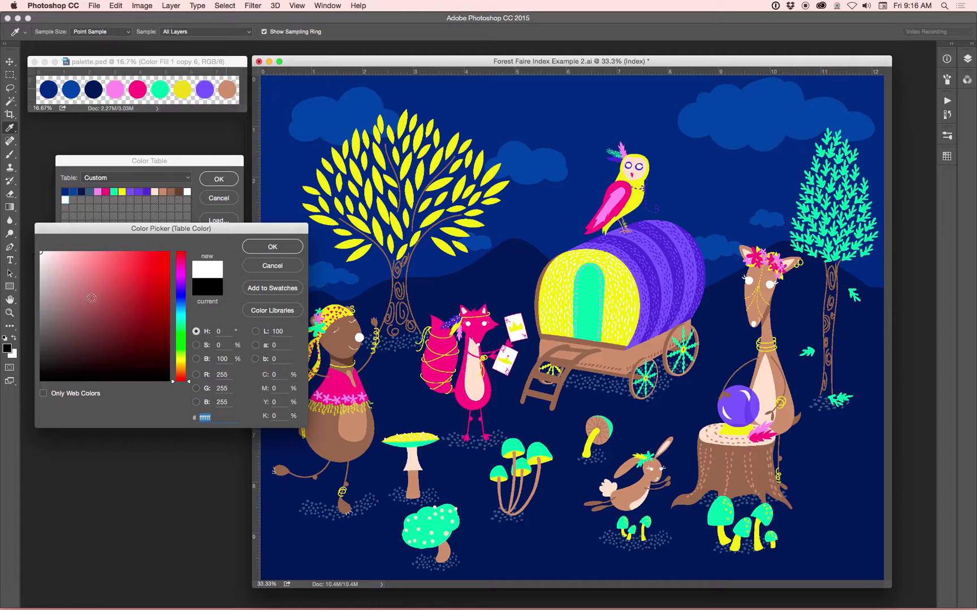
{"action": "key", "text": "Escape"}
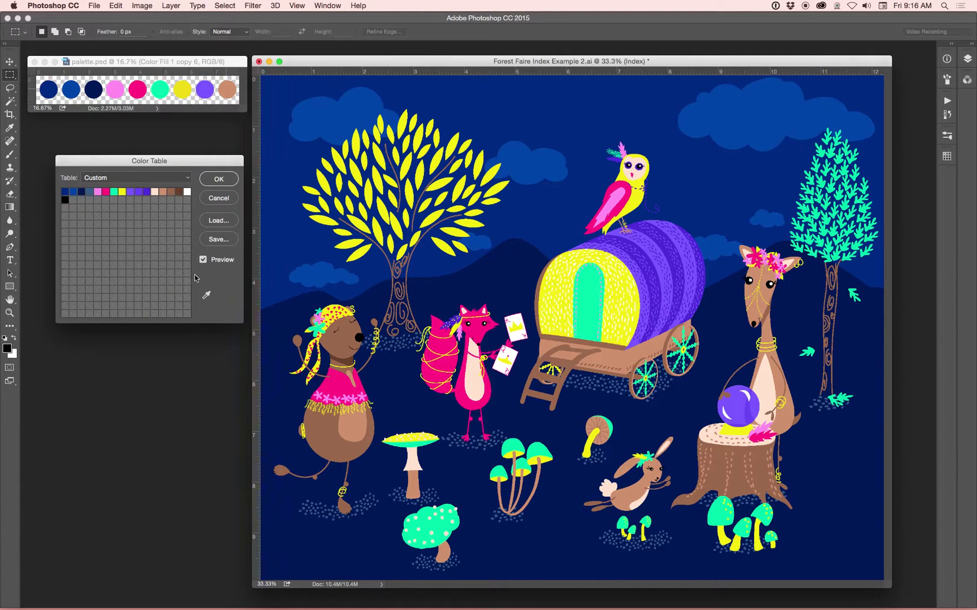
{"action": "left_click", "coordinate": [204, 259]}
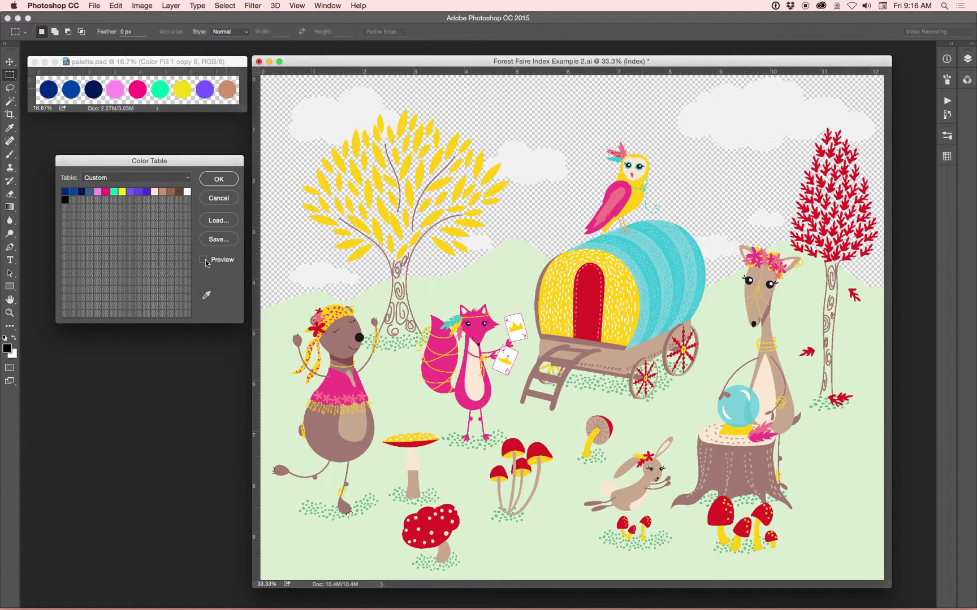
{"action": "left_click", "coordinate": [203, 260]}
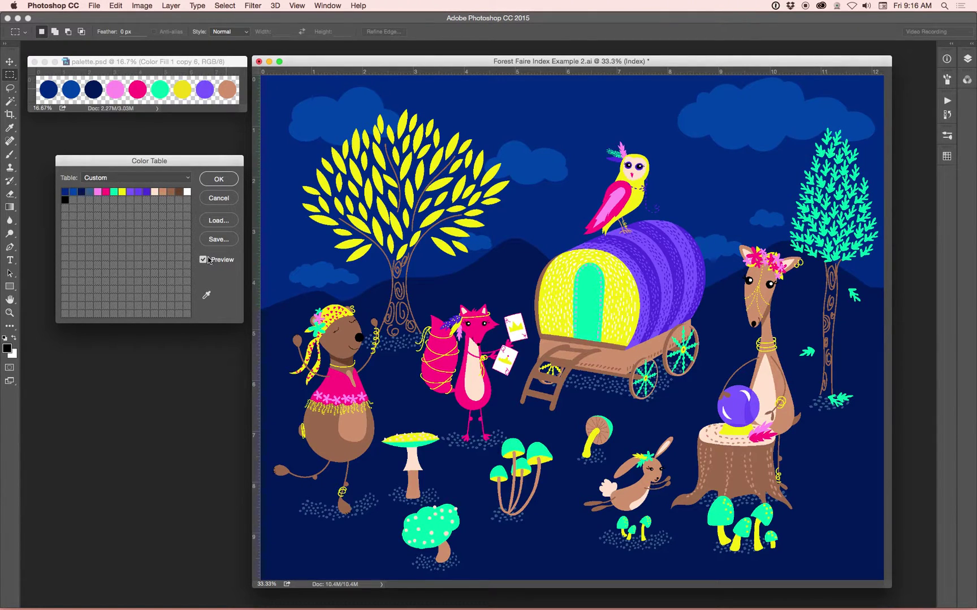
Apply the edited colour table to the artwork and reposition the document window.
{"action": "key", "text": "Return"}
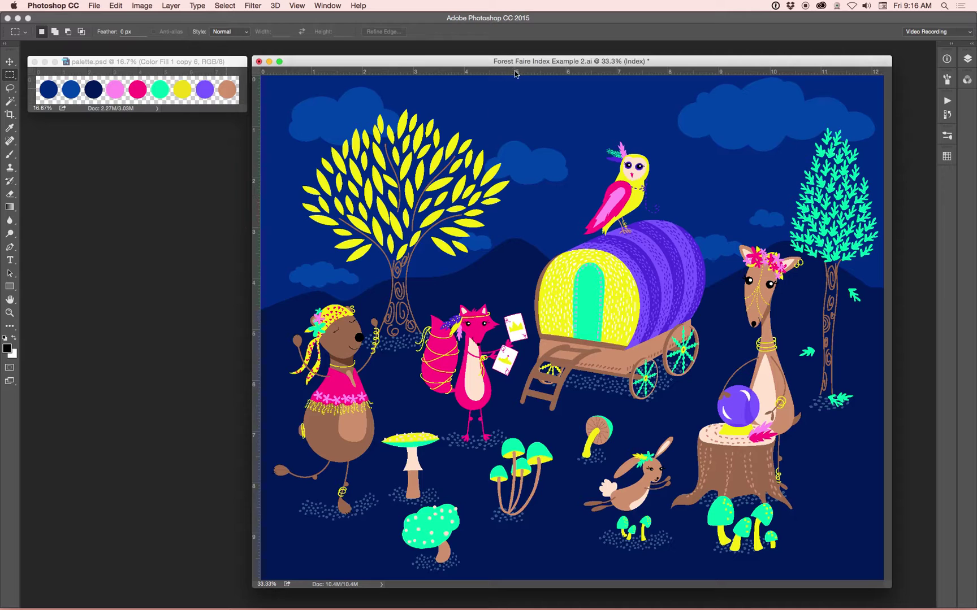
{"action": "left_click_drag", "start_coordinate": [515, 61], "coordinate": [471, 60]}
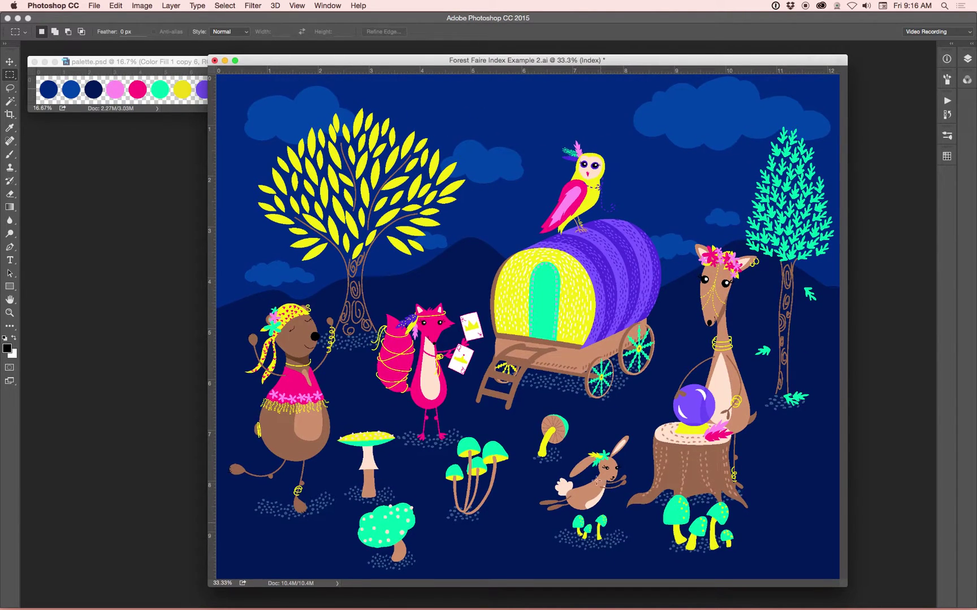
{"action": "left_click_drag", "start_coordinate": [571, 134], "coordinate": [646, 144]}
{"action": "left_click", "coordinate": [579, 187]}
Choose the Magic Wand, test it on the owl's eye ring, and turn off Contiguous.
{"action": "key", "text": "w"}
{"action": "left_click", "coordinate": [9, 102]}
{"action": "left_click", "coordinate": [57, 113]}
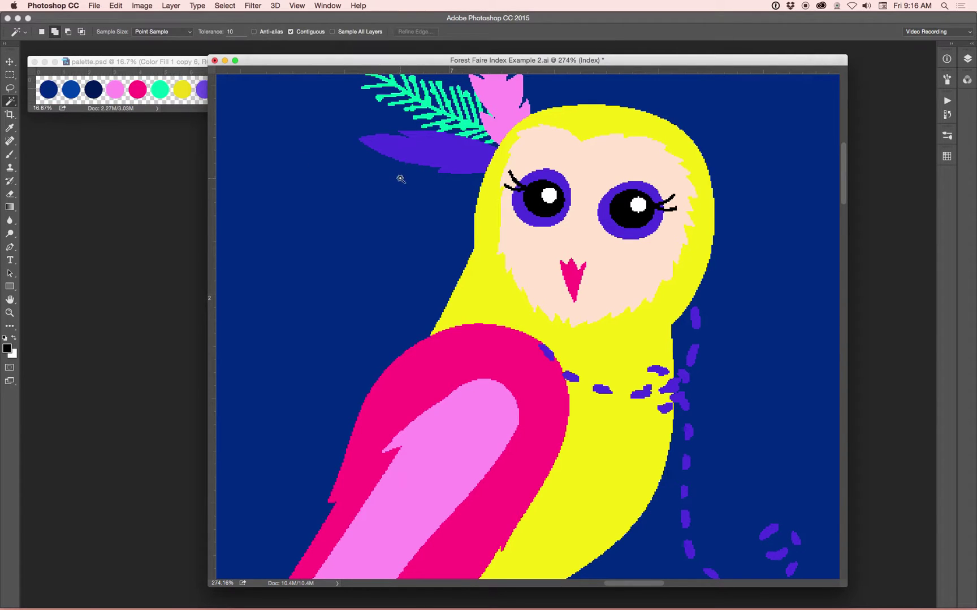
{"action": "key", "text": "shift+w"}
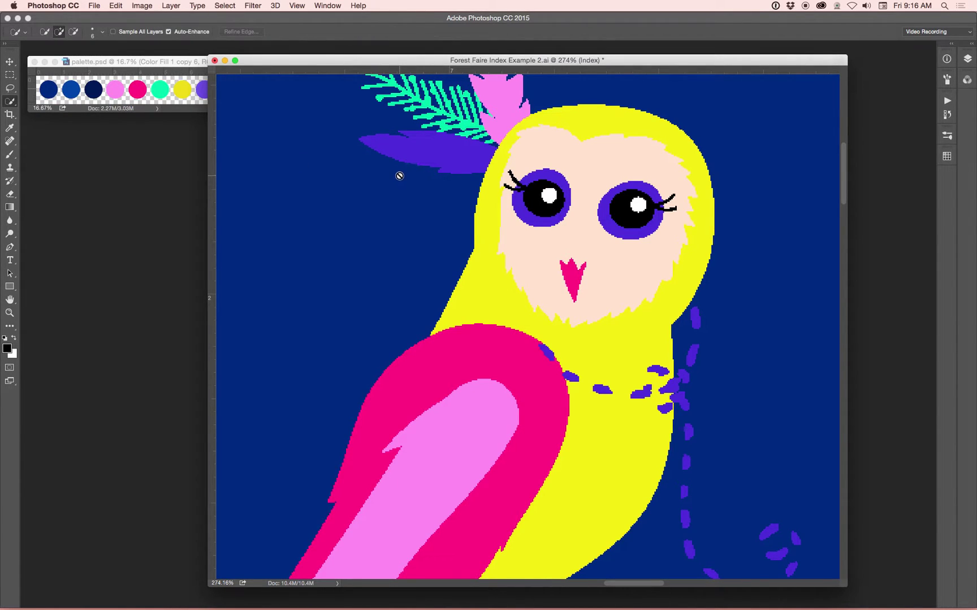
{"action": "key", "text": "shift+w"}
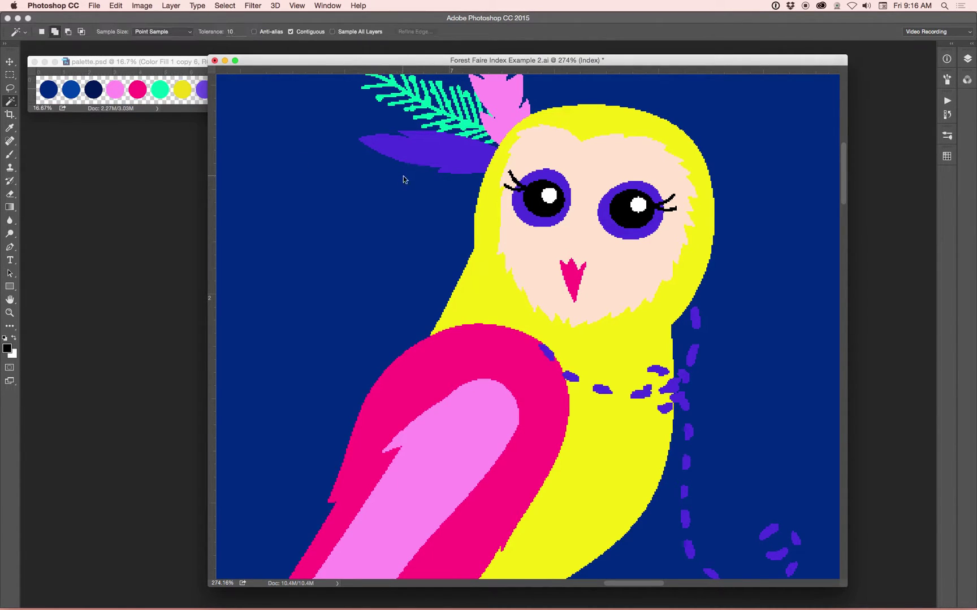
{"action": "left_click", "coordinate": [554, 176]}
{"action": "key", "text": "super+d"}
{"action": "left_click", "coordinate": [300, 34]}
Test-select the owl's eye-ring purple across the image at the current tolerance.
{"action": "scroll", "coordinate": [451, 121], "scroll_direction": "down", "scroll_amount": 6}
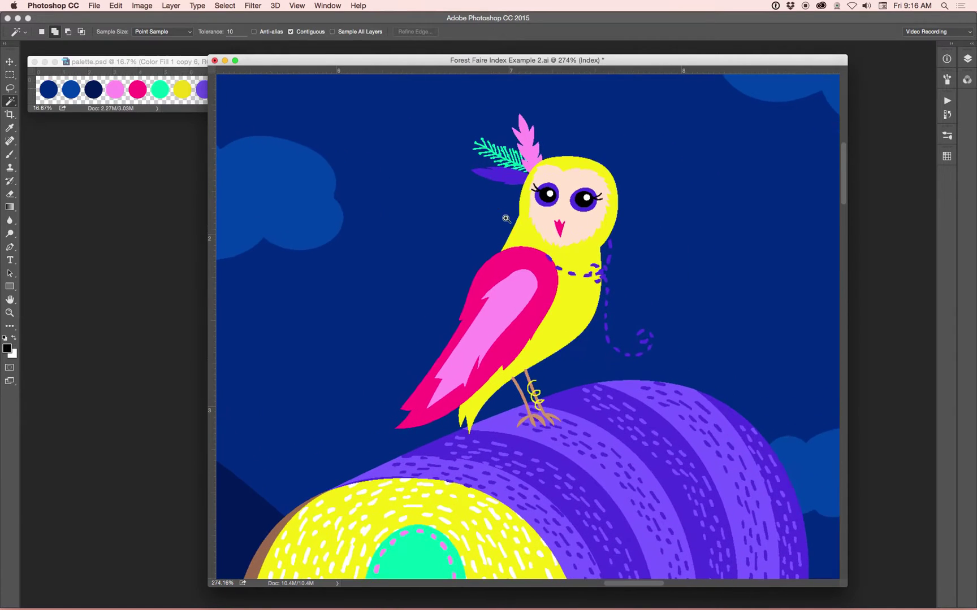
{"action": "left_click", "coordinate": [551, 184]}
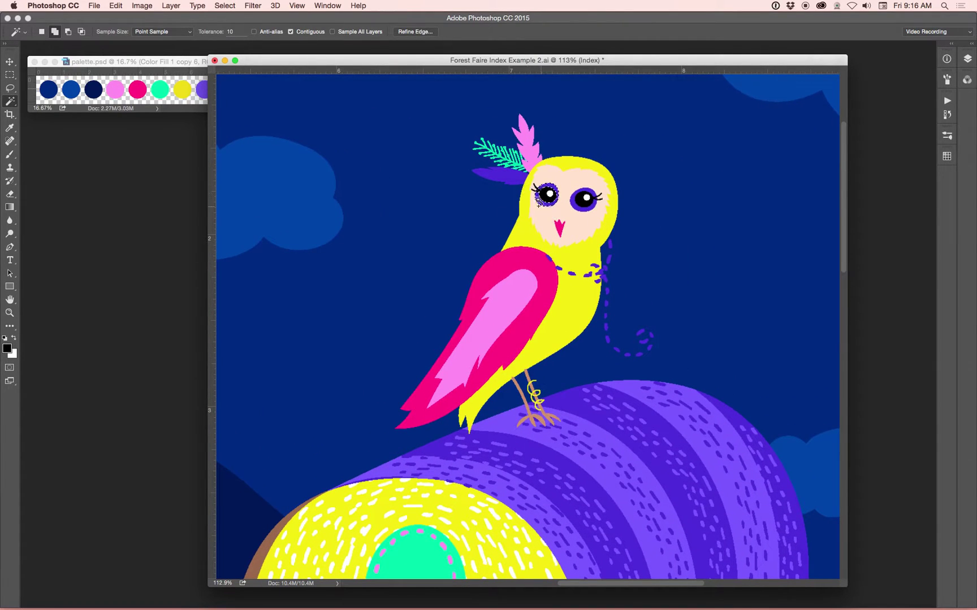
{"action": "scroll", "coordinate": [547, 184], "scroll_direction": "up", "scroll_amount": 5}
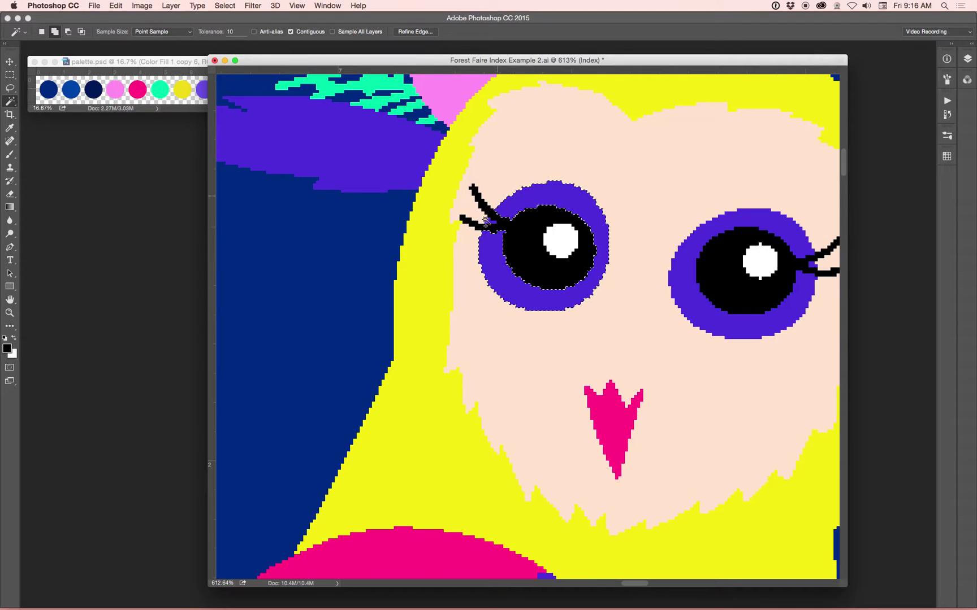
{"action": "scroll", "coordinate": [512, 215], "scroll_direction": "down", "scroll_amount": 3}
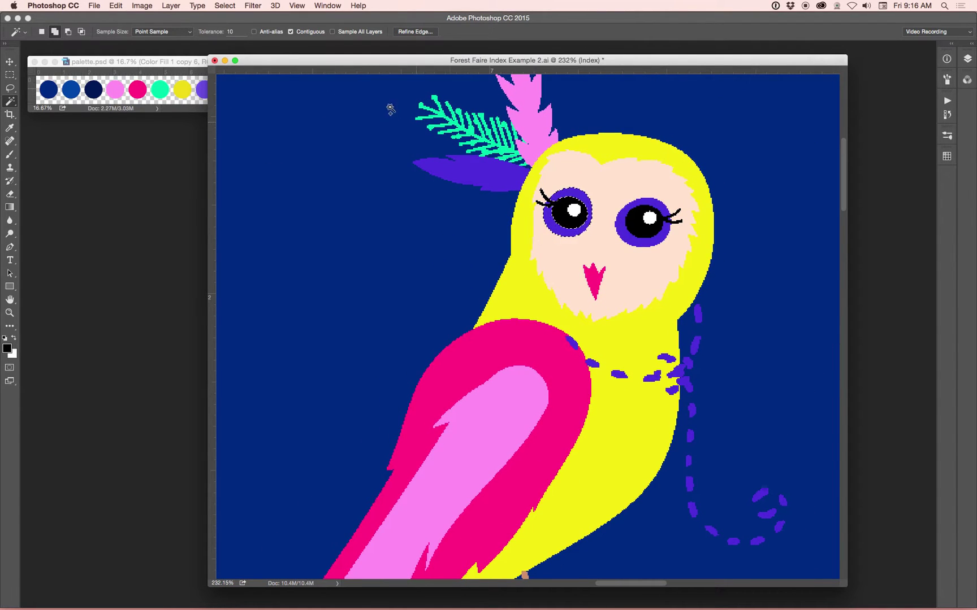
{"action": "key", "text": "super+d"}
{"action": "left_click", "coordinate": [660, 242]}
{"action": "scroll", "coordinate": [586, 204], "scroll_direction": "down", "scroll_amount": 3}
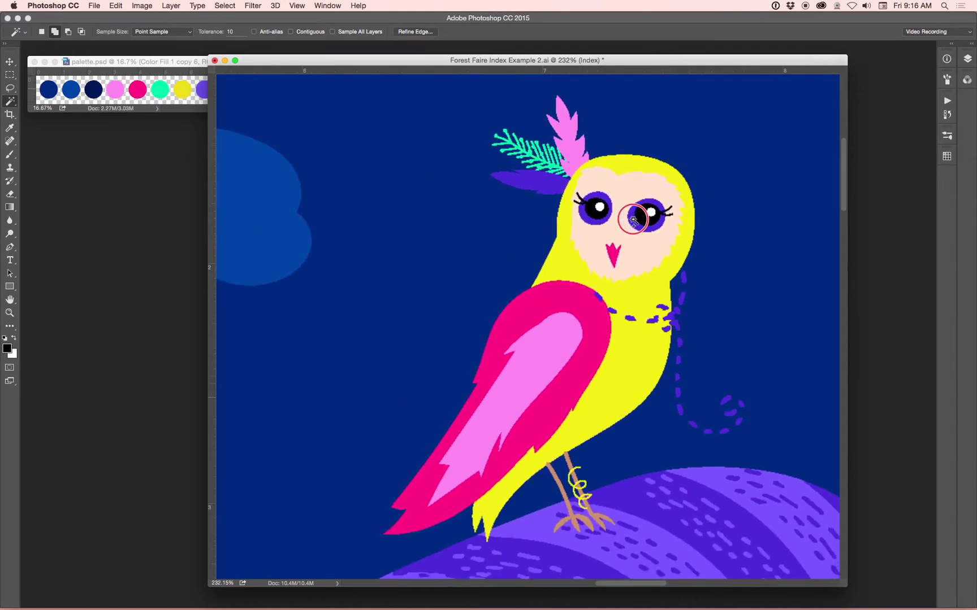
{"action": "scroll", "coordinate": [563, 262], "scroll_direction": "down", "scroll_amount": 3}
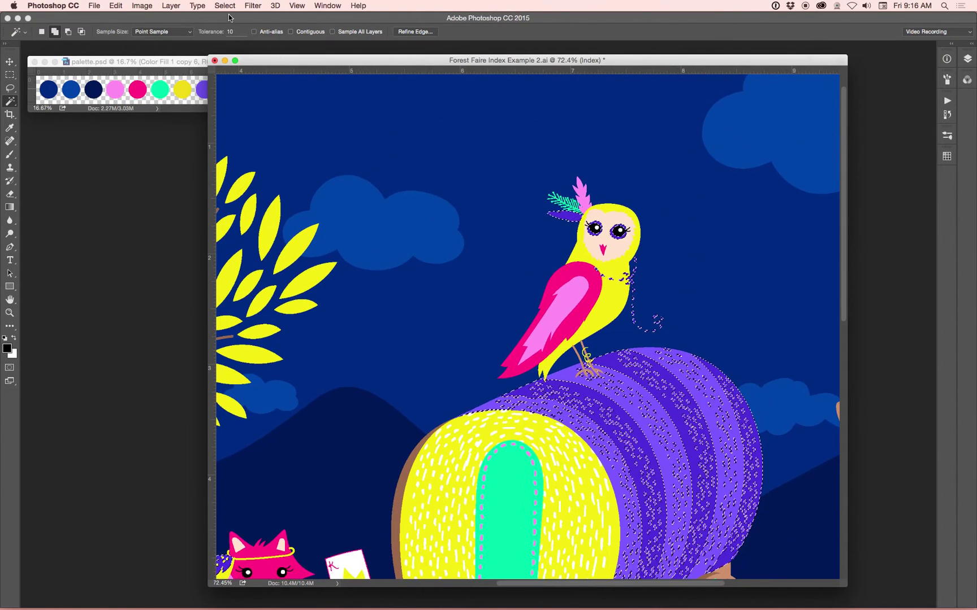
Set Tolerance to 1 and select only the exact eye-ring purple everywhere.
{"action": "double_click", "coordinate": [230, 32]}
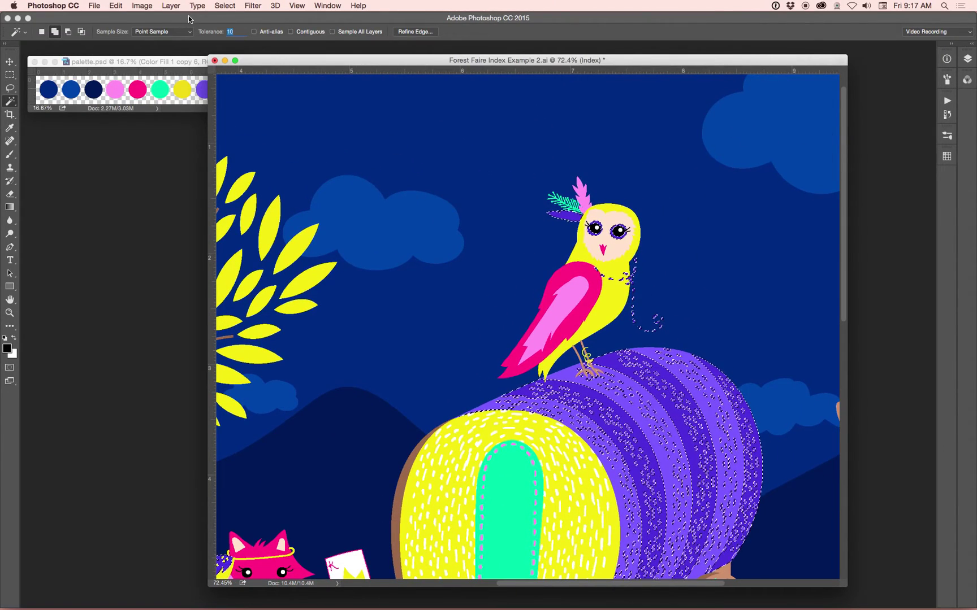
{"action": "type", "text": "50"}
{"action": "left_click", "coordinate": [596, 234]}
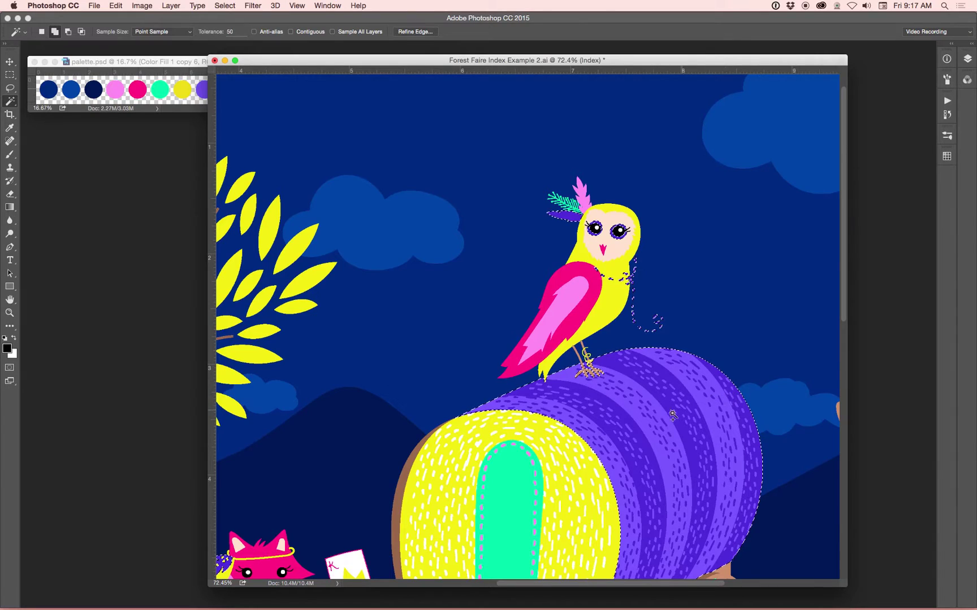
{"action": "key", "text": "super+d"}
{"action": "left_click", "coordinate": [214, 31]}
{"action": "type", "text": "1"}
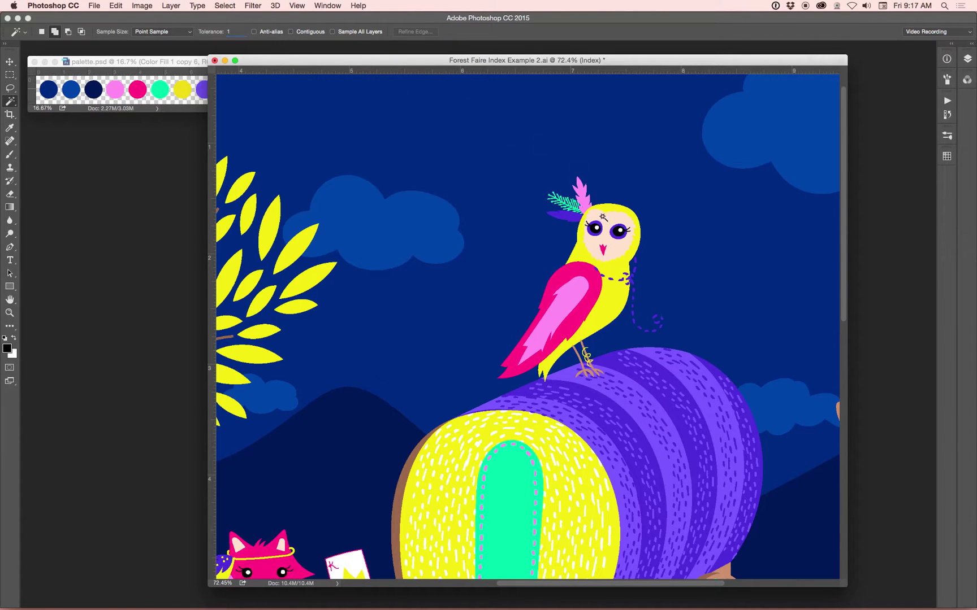
{"action": "left_click", "coordinate": [599, 225]}
{"action": "scroll", "coordinate": [602, 299], "scroll_direction": "down", "scroll_amount": 5}
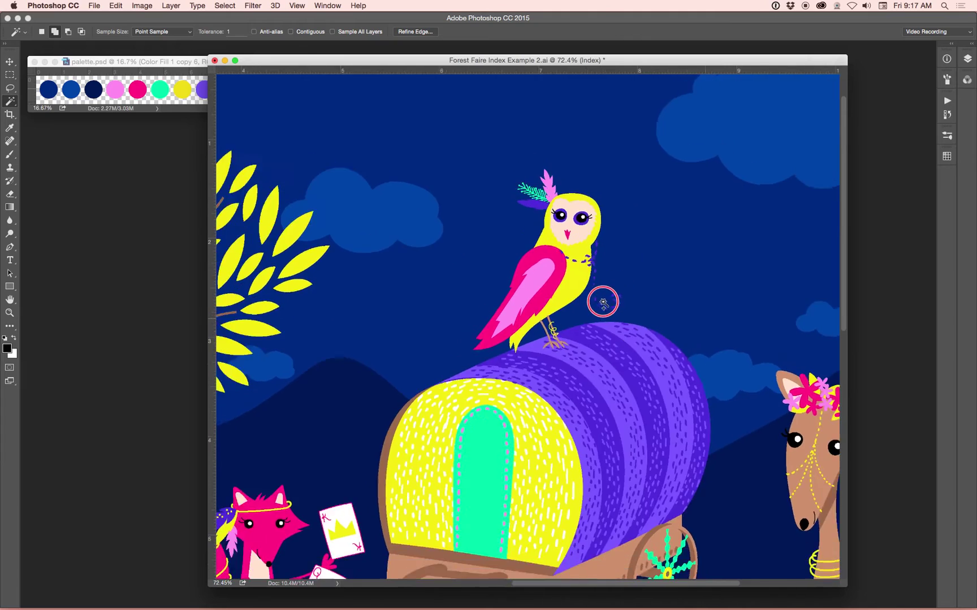
{"action": "key", "text": "i"}
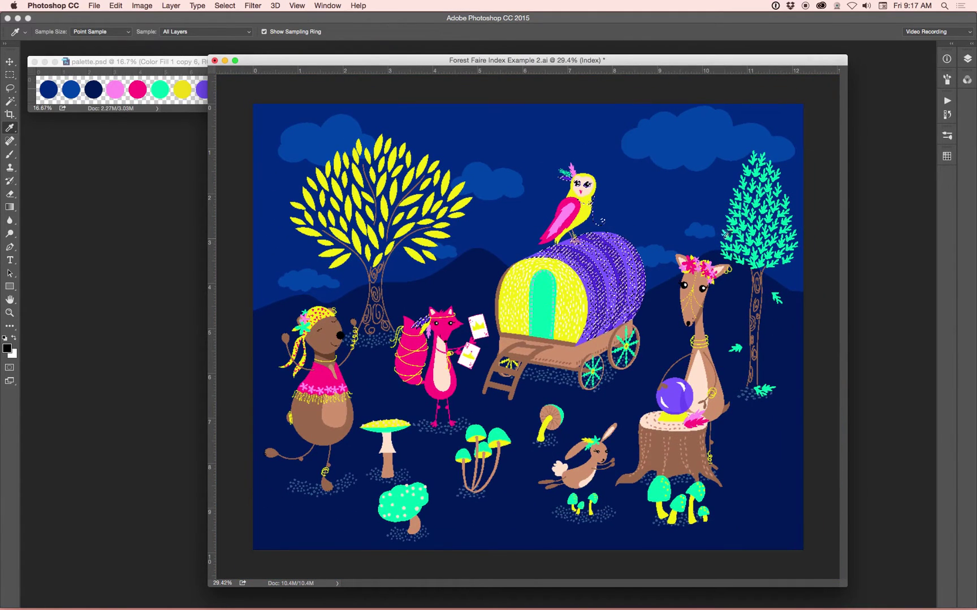
{"action": "left_click", "coordinate": [730, 236]}
{"action": "left_click_drag", "start_coordinate": [729, 238], "coordinate": [729, 239]}
{"action": "key", "text": "alt+BackSpace"}
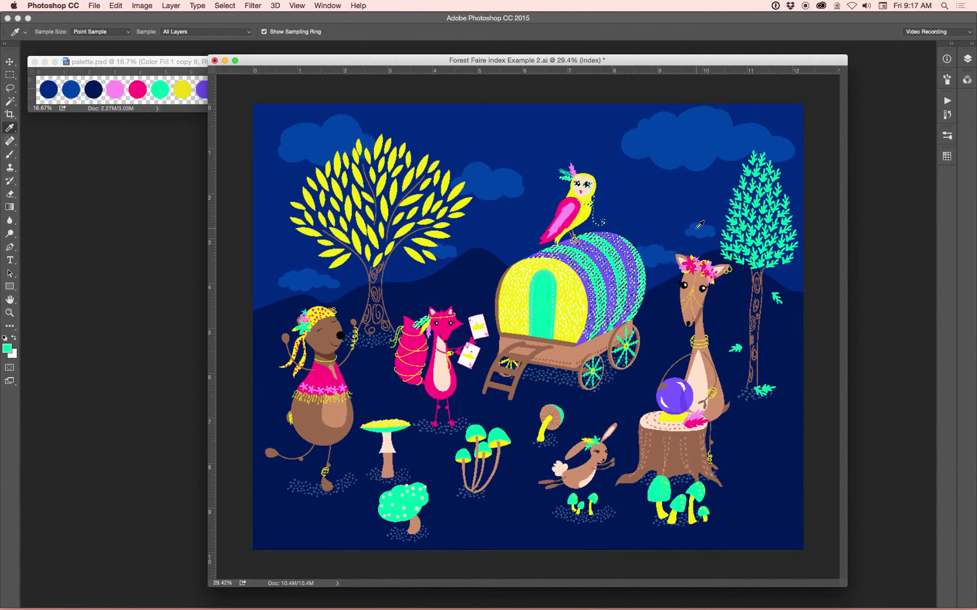
{"action": "key", "text": "super+d"}
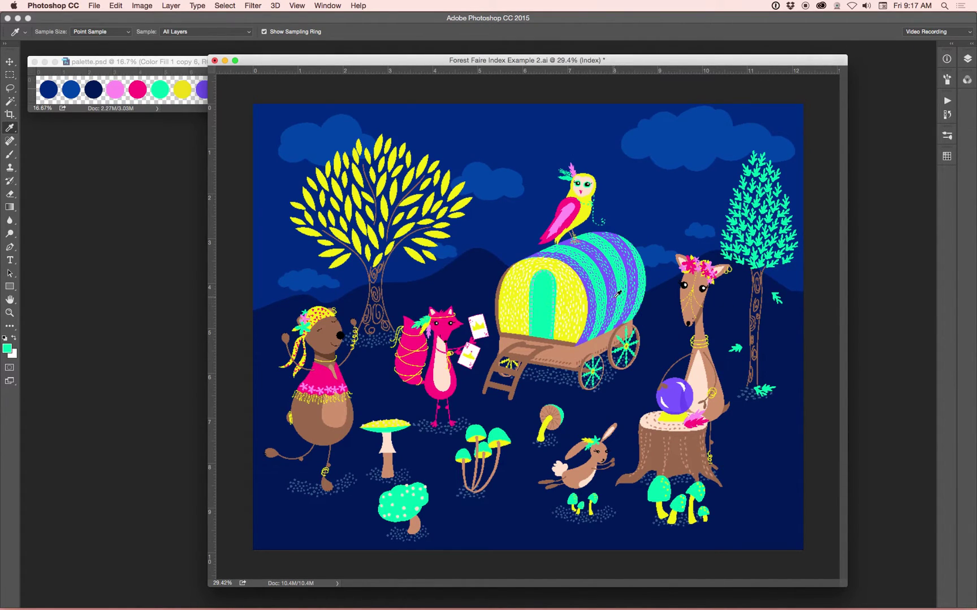
{"action": "key", "text": "alt+super+z"}
{"action": "key", "text": "alt+super+z"}
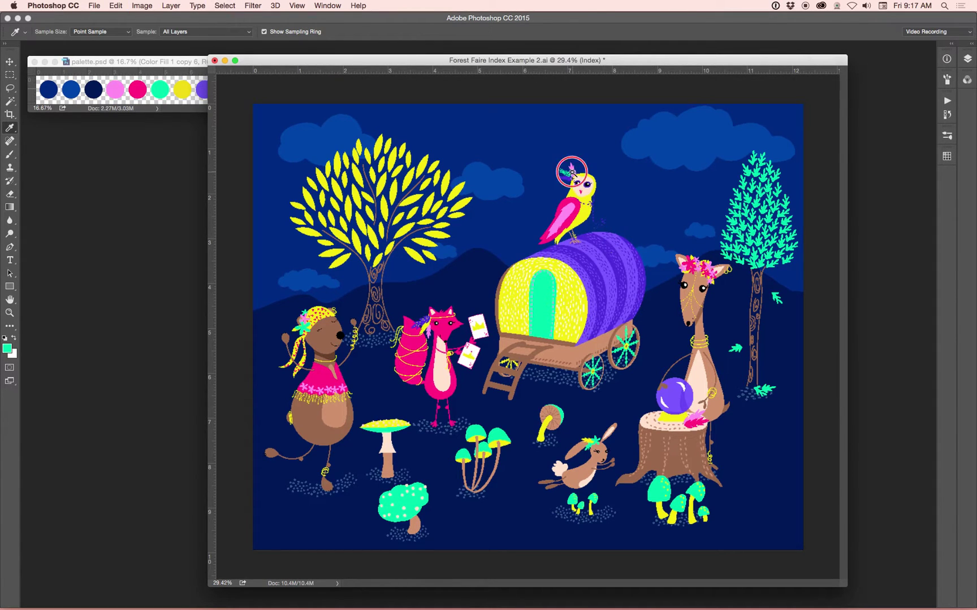
{"action": "scroll", "coordinate": [571, 167], "scroll_direction": "up", "scroll_amount": 10}
Select the left eye ring with the Magic Wand in New Selection mode.
{"action": "key", "text": "w"}
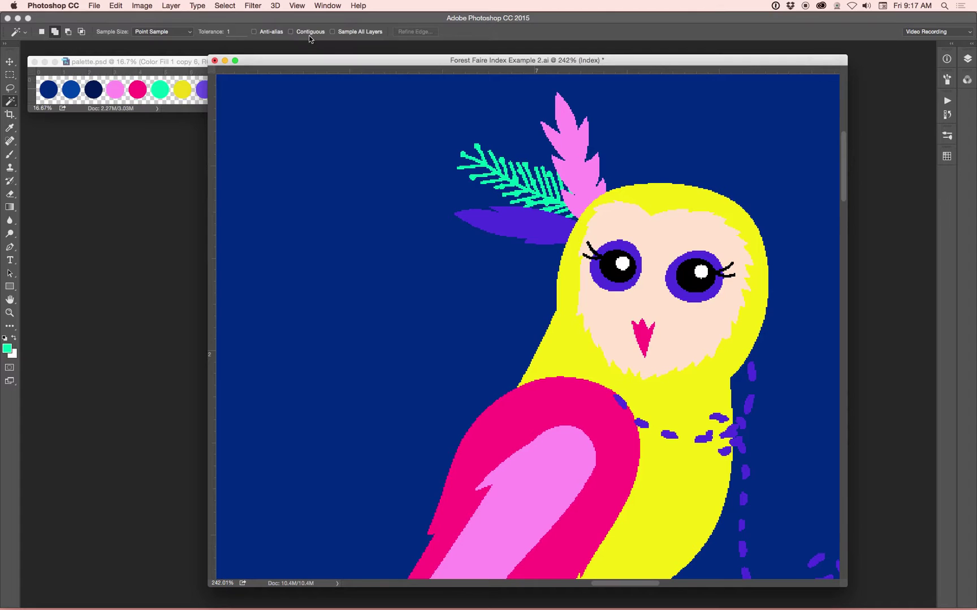
{"action": "left_click", "coordinate": [611, 248]}
{"action": "scroll", "coordinate": [612, 247], "scroll_direction": "up", "scroll_amount": 3}
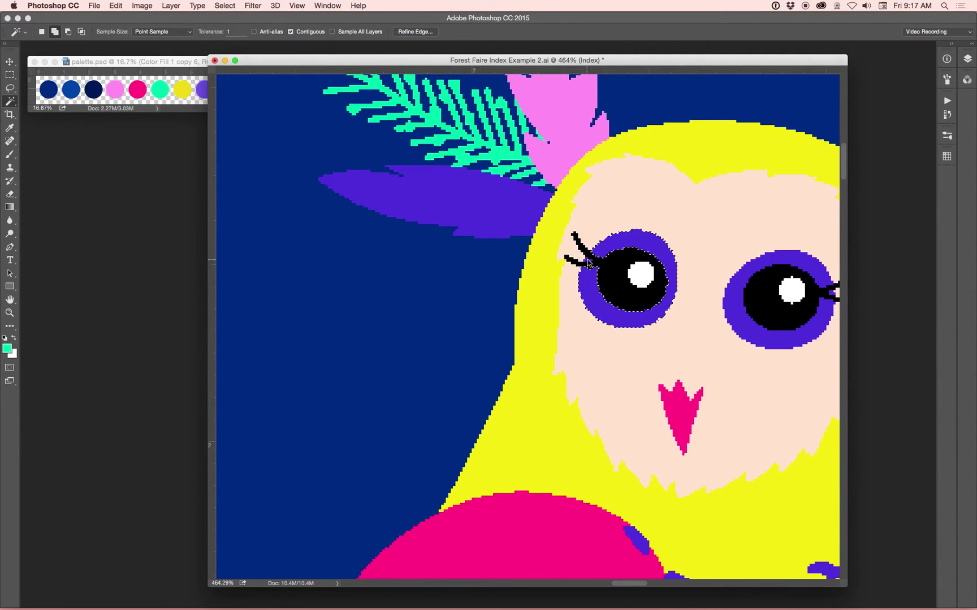
{"action": "scroll", "coordinate": [419, 203], "scroll_direction": "right", "scroll_amount": 4}
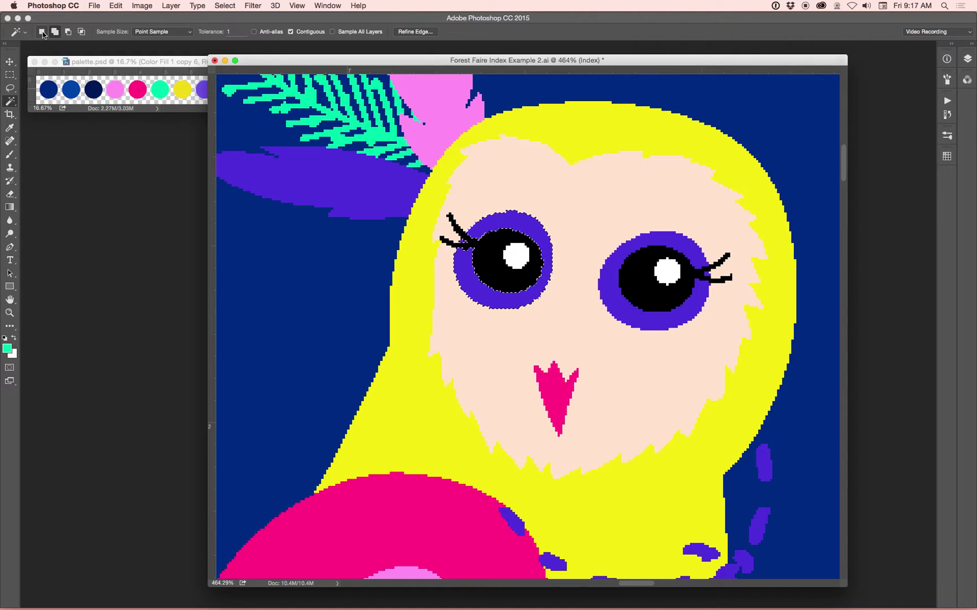
{"action": "left_click", "coordinate": [42, 33]}
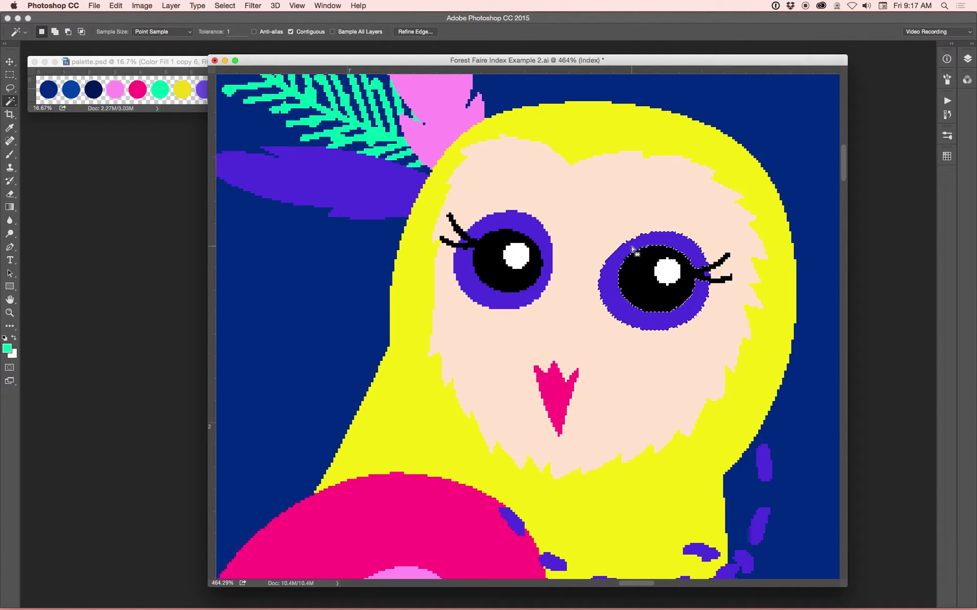
{"action": "left_click", "coordinate": [542, 229]}
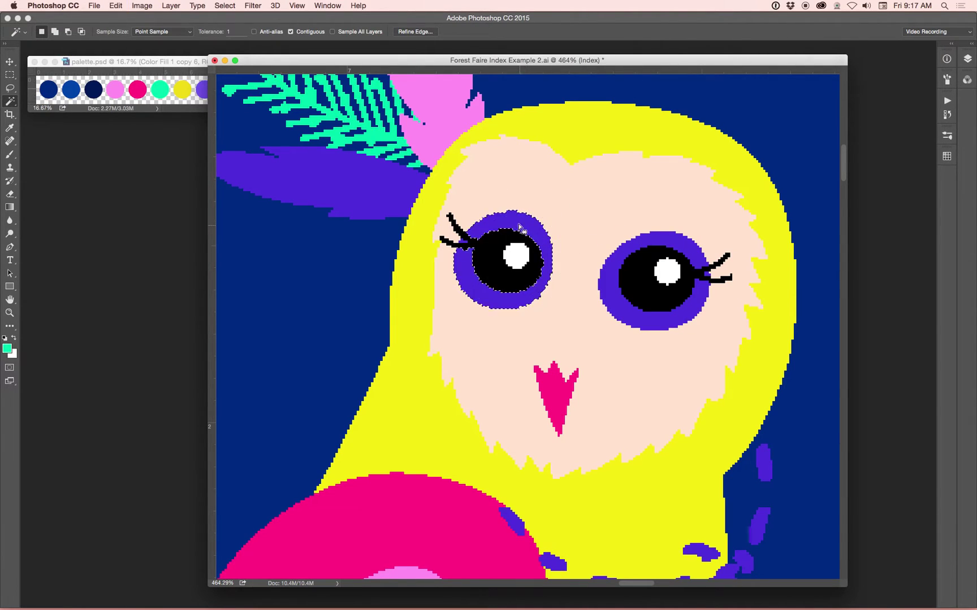
{"action": "left_click", "coordinate": [55, 33]}
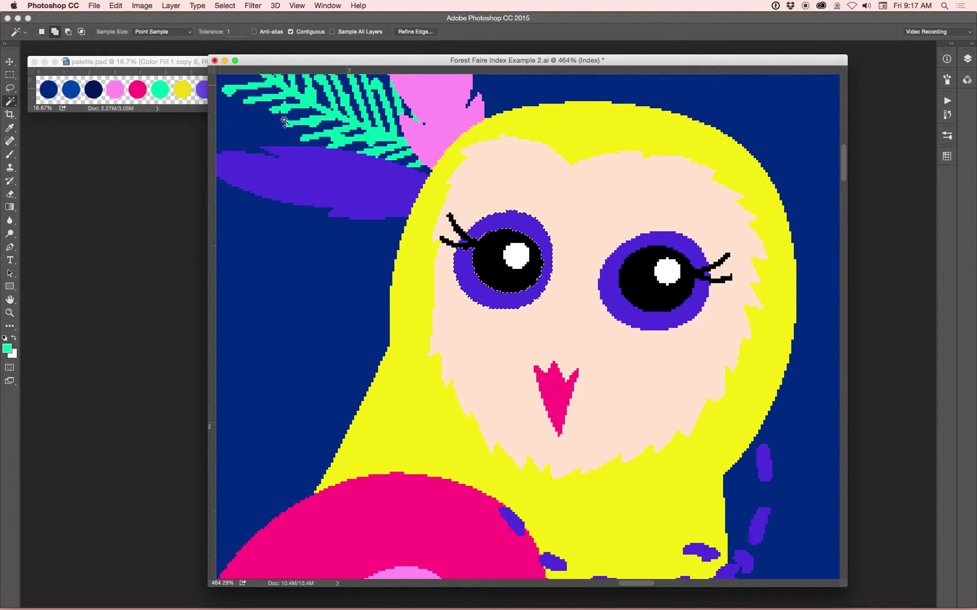
{"action": "left_click", "coordinate": [41, 32]}
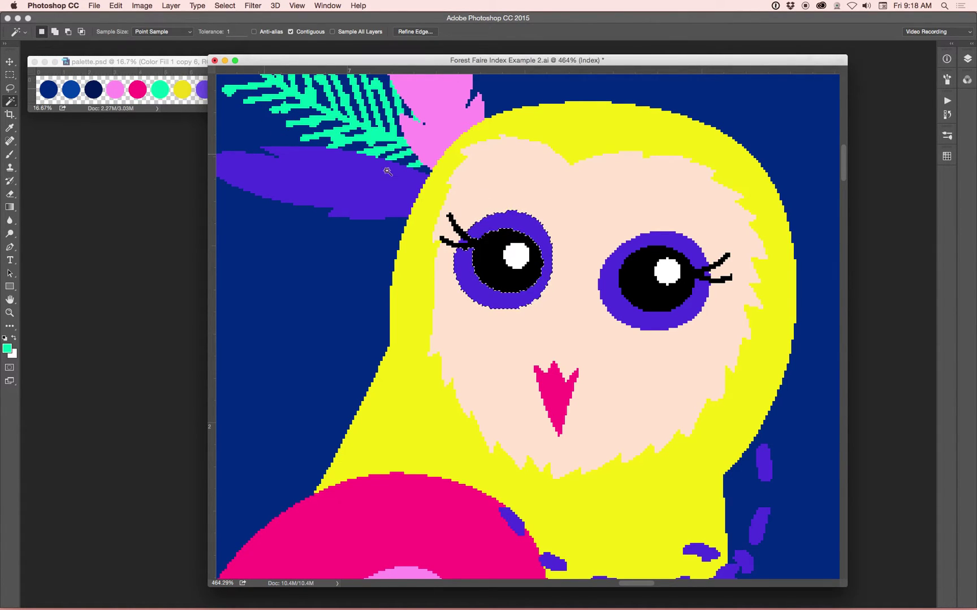
{"action": "key", "text": "super+d"}
Select the left eye's purple ring and Shift-add the right eye's ring.
{"action": "left_click", "coordinate": [520, 218]}
{"action": "left_click", "coordinate": [707, 273], "text": "shift"}
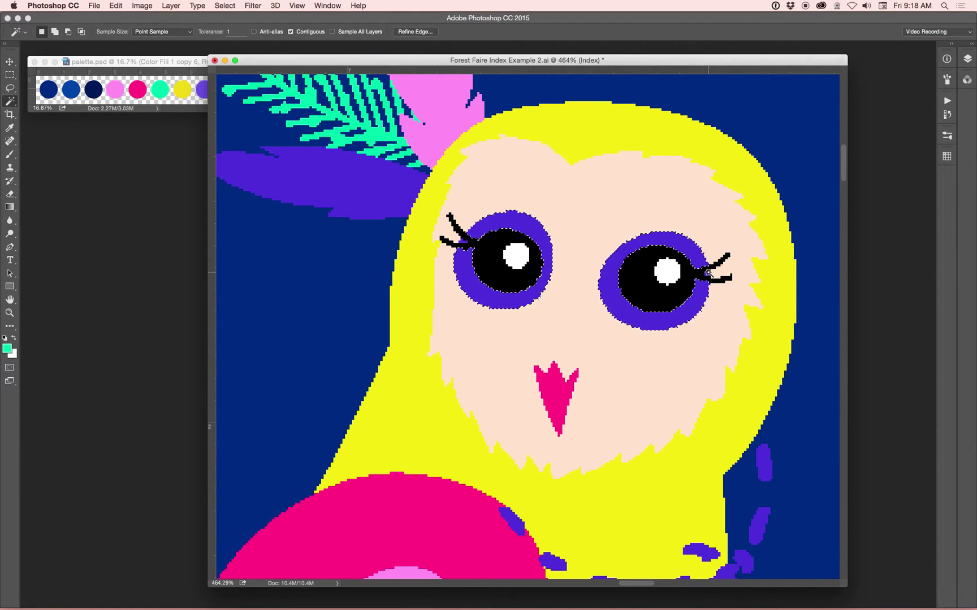
{"action": "left_click", "coordinate": [687, 243]}
{"action": "left_click", "coordinate": [689, 244], "text": "shift"}
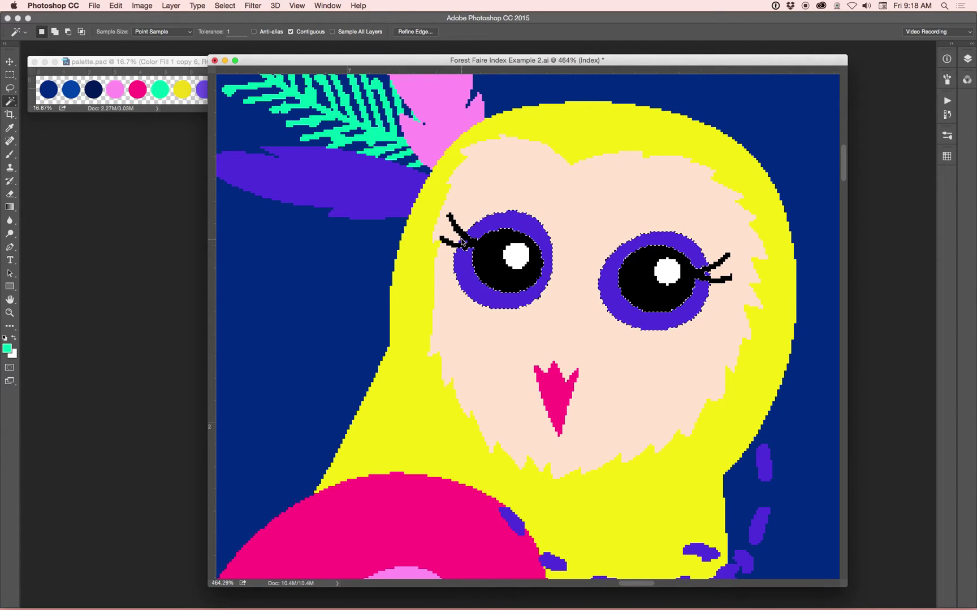
Zoom out and sample the wagon cover's lighter purple with the Eyedropper.
{"action": "left_click_drag", "start_coordinate": [523, 203], "coordinate": [455, 292]}
{"action": "key", "text": "i"}
{"action": "left_click", "coordinate": [547, 390]}
{"action": "left_click", "coordinate": [546, 386]}
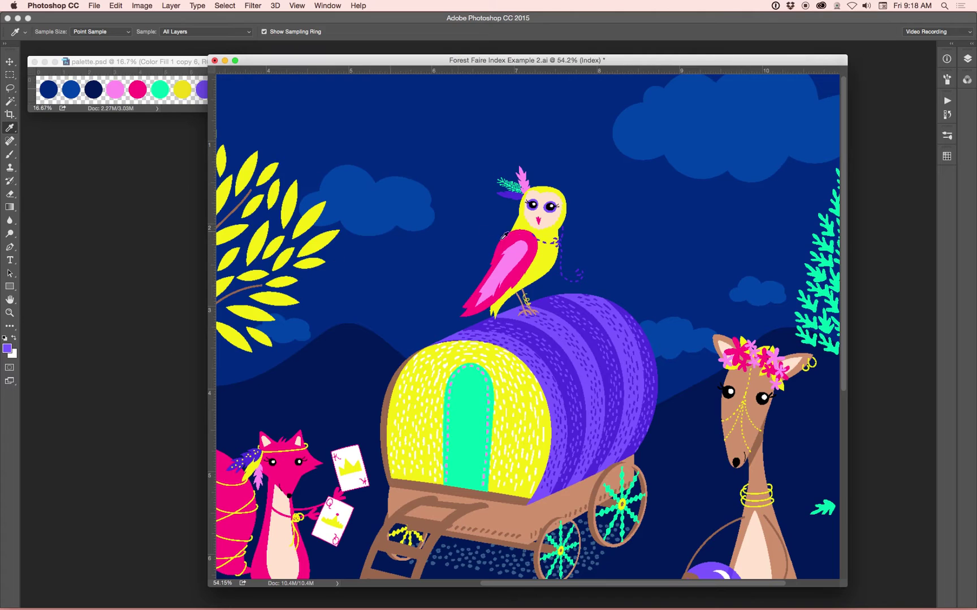
Fill the eye-ring selection with the sampled purple and deselect.
{"action": "key", "text": "super+z"}
{"action": "key", "text": "super+d"}
{"action": "key", "text": "m"}
Fit the illustration on screen, zoom out to 25%, and move the window clear of the palette.
{"action": "key", "text": "super+0"}
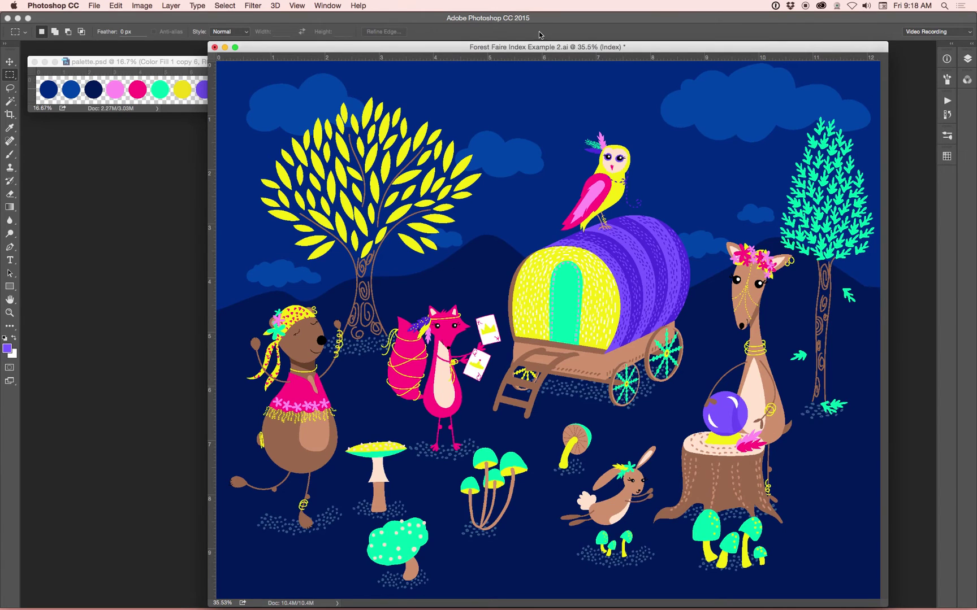
{"action": "mouse_move", "coordinate": [489, 49]}
{"action": "left_mouse_down"}
{"action": "mouse_move", "coordinate": [410, 44]}
{"action": "mouse_move", "coordinate": [470, 46]}
{"action": "mouse_move", "coordinate": [492, 62]}
{"action": "left_mouse_up"}
{"action": "key", "text": "super+minus"}
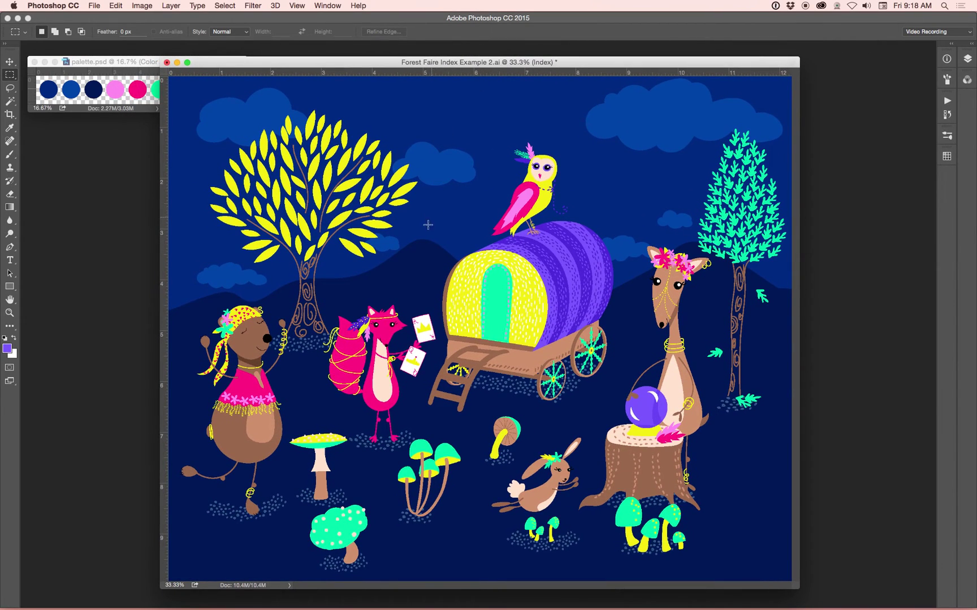
{"action": "left_click_drag", "start_coordinate": [478, 67], "coordinate": [498, 69]}
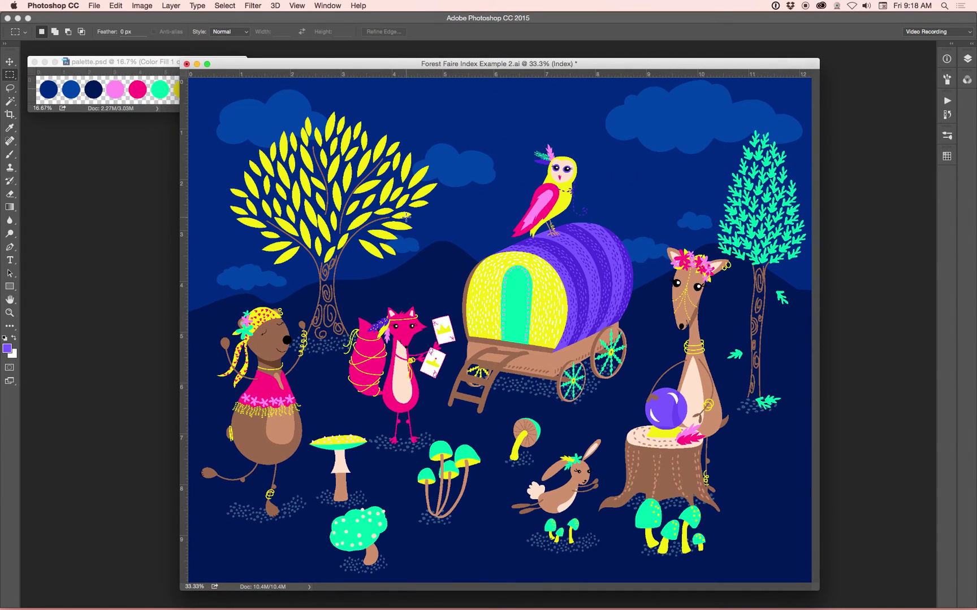
{"action": "key", "text": "super+minus"}
{"action": "left_click_drag", "start_coordinate": [329, 64], "coordinate": [458, 87]}
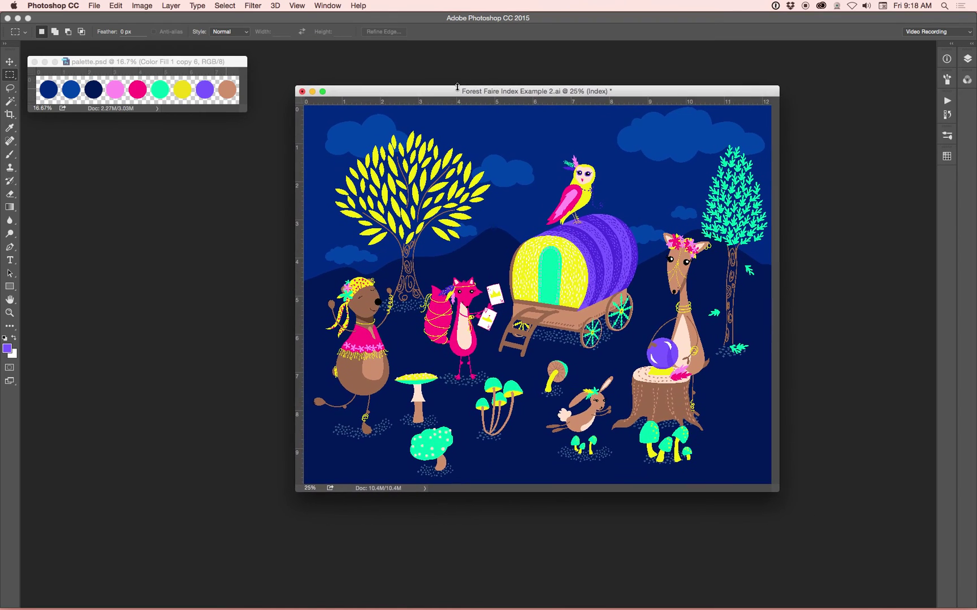
Show the Layers and Channels panels and place the document window beside them.
{"action": "left_click", "coordinate": [971, 44]}
{"action": "left_click_drag", "start_coordinate": [621, 97], "coordinate": [536, 90]}
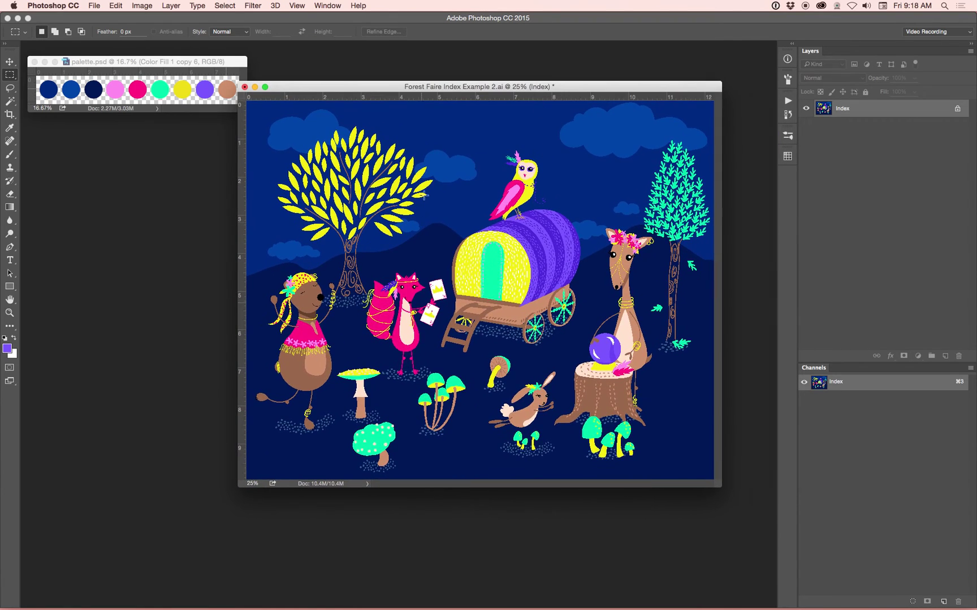
{"action": "left_click_drag", "start_coordinate": [352, 81], "coordinate": [351, 76]}
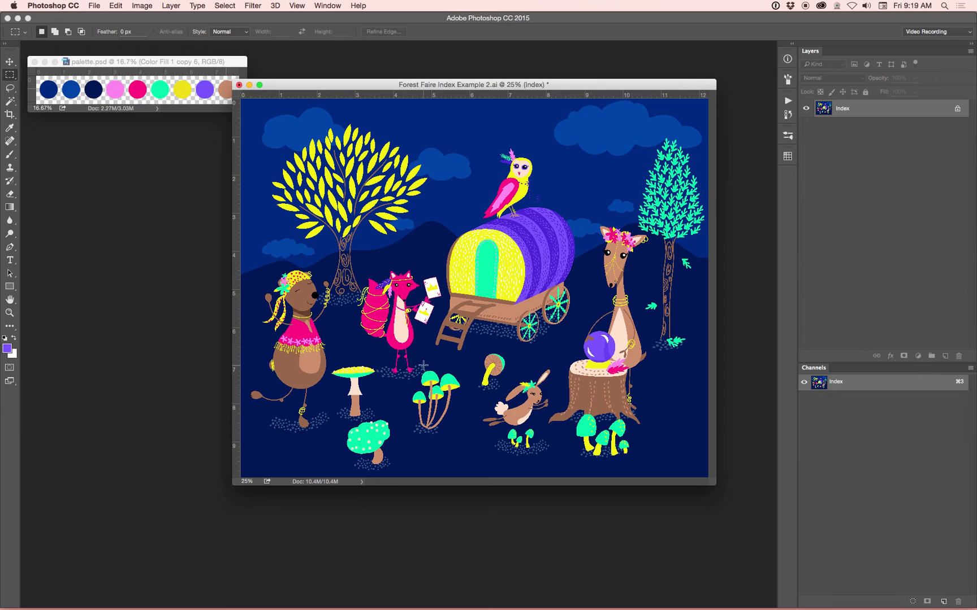
Lasso and try moving the bunny, then undo the move and deselect.
{"action": "key", "text": "l"}
{"action": "mouse_move", "coordinate": [490, 405]}
{"action": "left_mouse_down"}
{"action": "mouse_move", "coordinate": [468, 418]}
{"action": "mouse_move", "coordinate": [463, 443]}
{"action": "mouse_move", "coordinate": [498, 463]}
{"action": "mouse_move", "coordinate": [553, 459]}
{"action": "mouse_move", "coordinate": [559, 445]}
{"action": "mouse_move", "coordinate": [537, 425]}
{"action": "mouse_move", "coordinate": [560, 394]}
{"action": "mouse_move", "coordinate": [556, 361]}
{"action": "mouse_move", "coordinate": [490, 403]}
{"action": "left_mouse_up"}
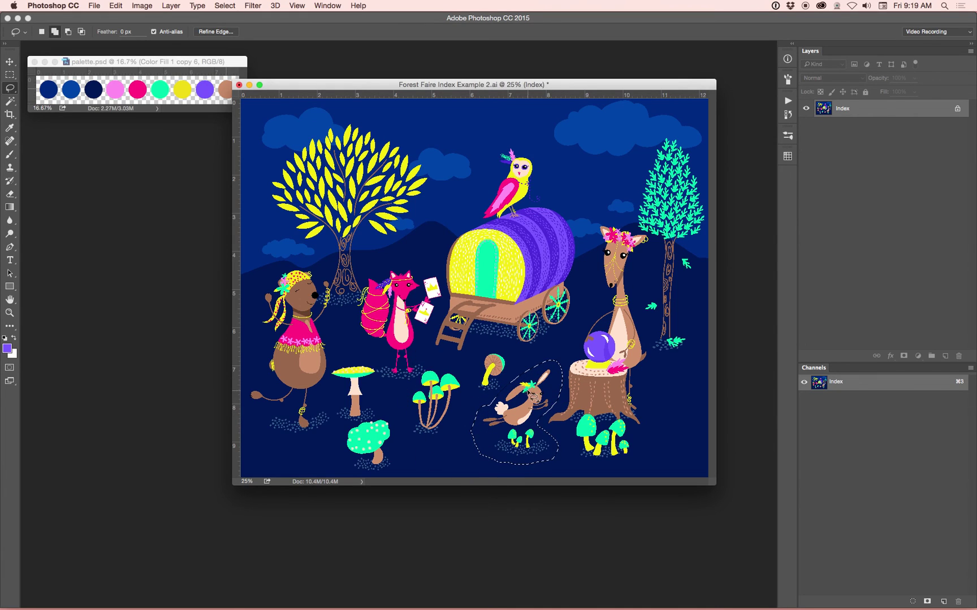
{"action": "key", "text": "v"}
{"action": "left_click_drag", "start_coordinate": [533, 402], "coordinate": [526, 408]}
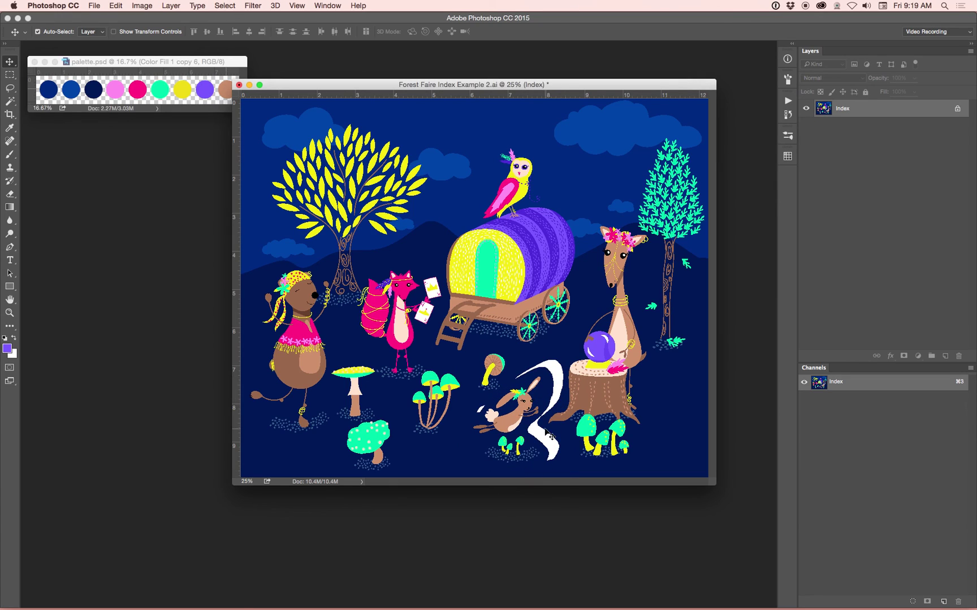
{"action": "key", "text": "super+z"}
{"action": "key", "text": "super+d"}
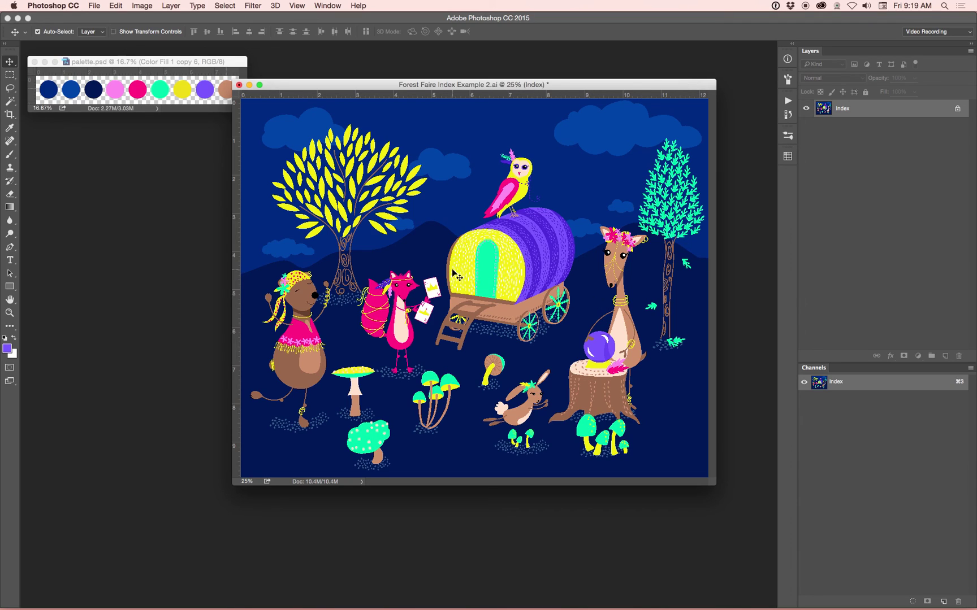
{"action": "key", "text": "m"}
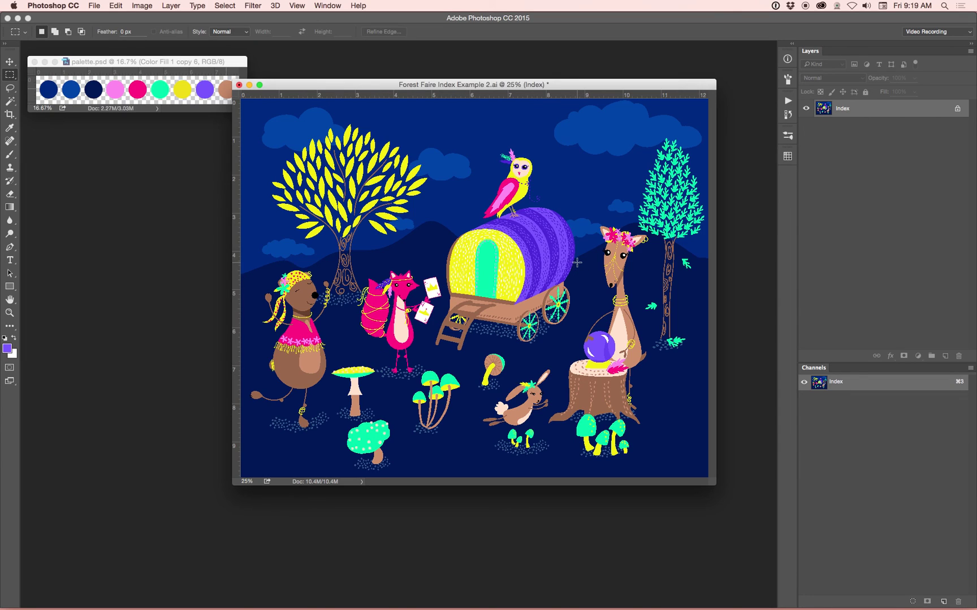
{"action": "left_click_drag", "start_coordinate": [512, 88], "coordinate": [513, 83]}
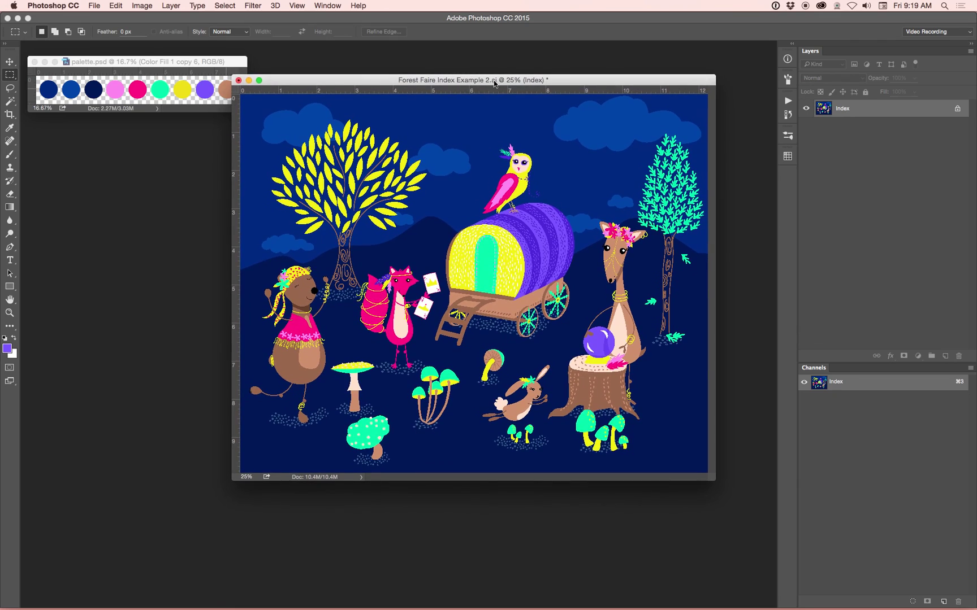